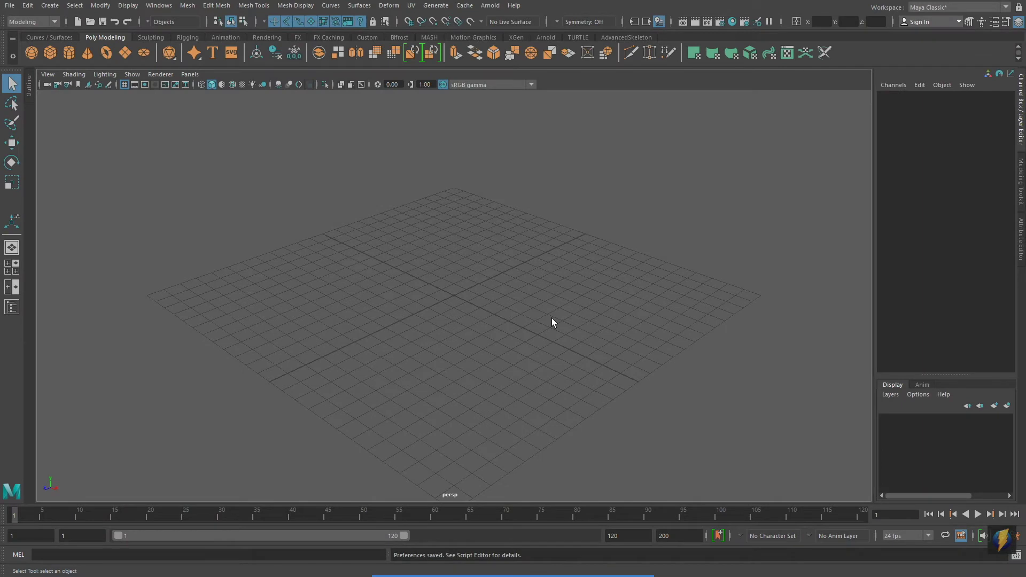
Create a polygon sphere and orbit the view in close to it.
click(31, 52)
click(12, 142)
alt+drag(257, 230, 409, 293)
alt+right_drag(409, 293, 590, 439)
alt+drag(589, 440, 585, 435)
Add a cube, cylinder and cone, raising each above the previous shape.
click(49, 52)
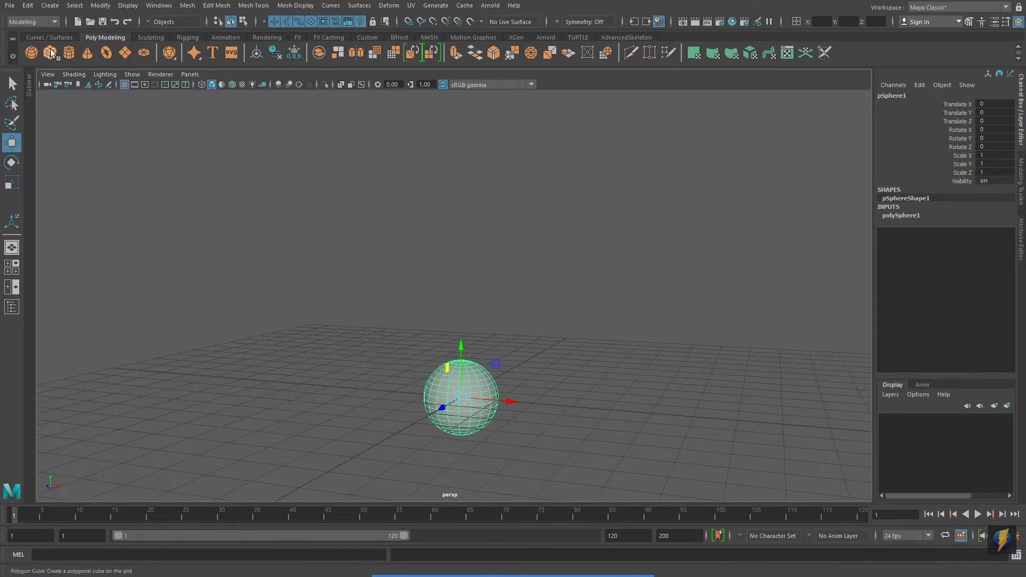
drag(462, 350, 459, 287)
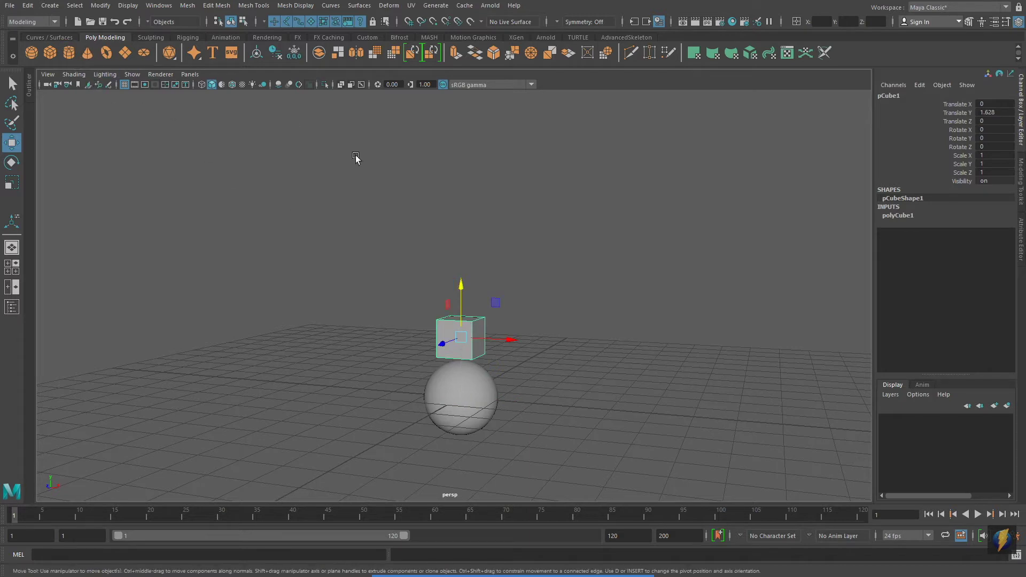
click(68, 53)
drag(453, 349, 444, 221)
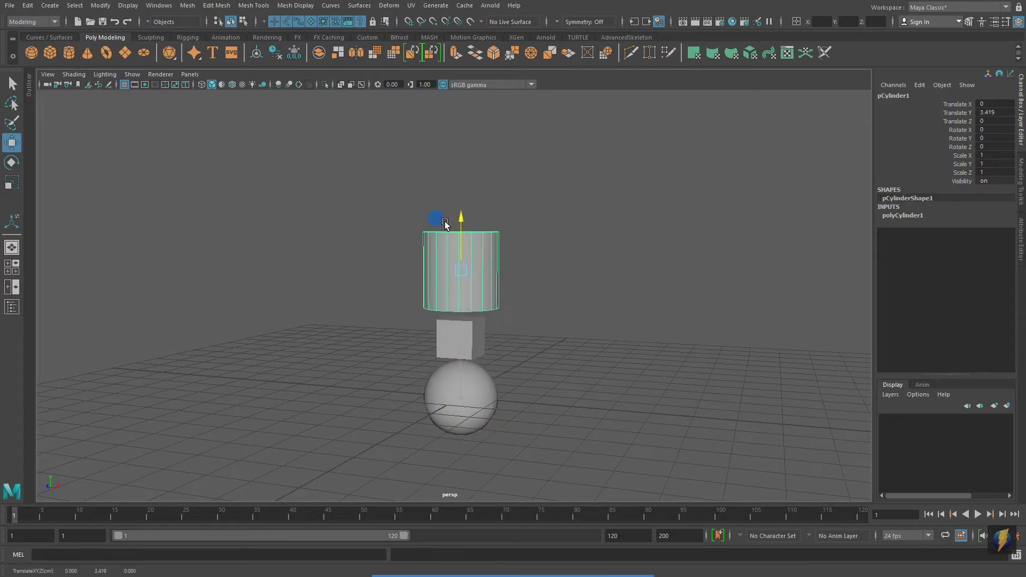
click(87, 53)
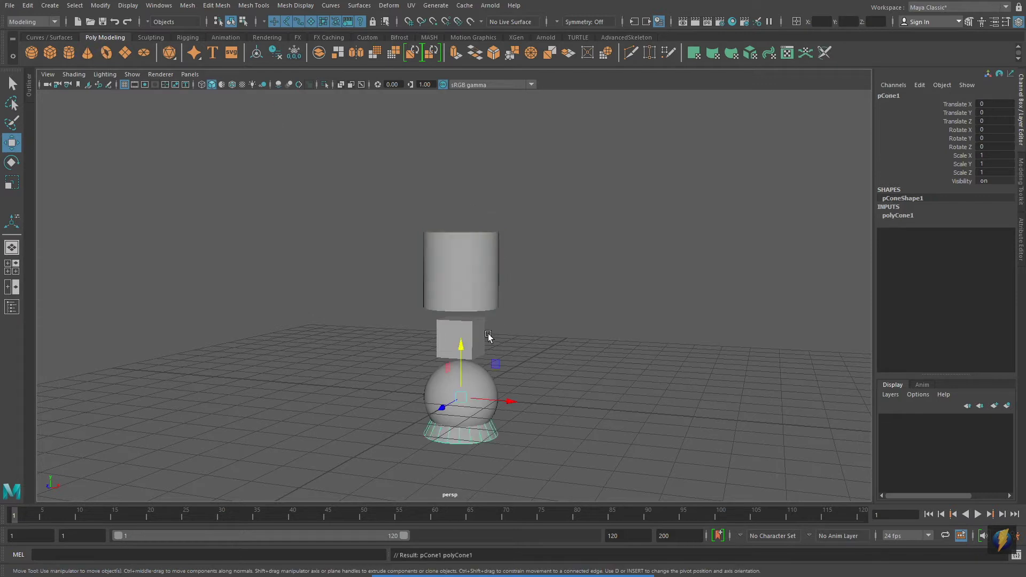
drag(460, 354, 450, 135)
Add a torus lifted above the cone, then show the Outliner.
alt+right_drag(605, 355, 513, 359)
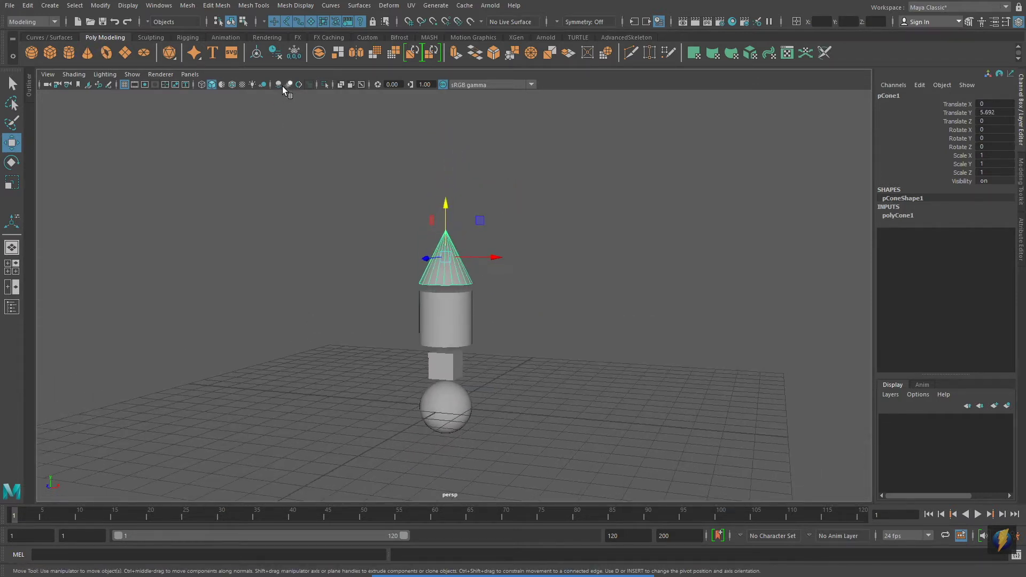
click(108, 55)
drag(448, 364, 444, 158)
alt+drag(649, 337, 447, 383)
alt+right_drag(447, 382, 557, 371)
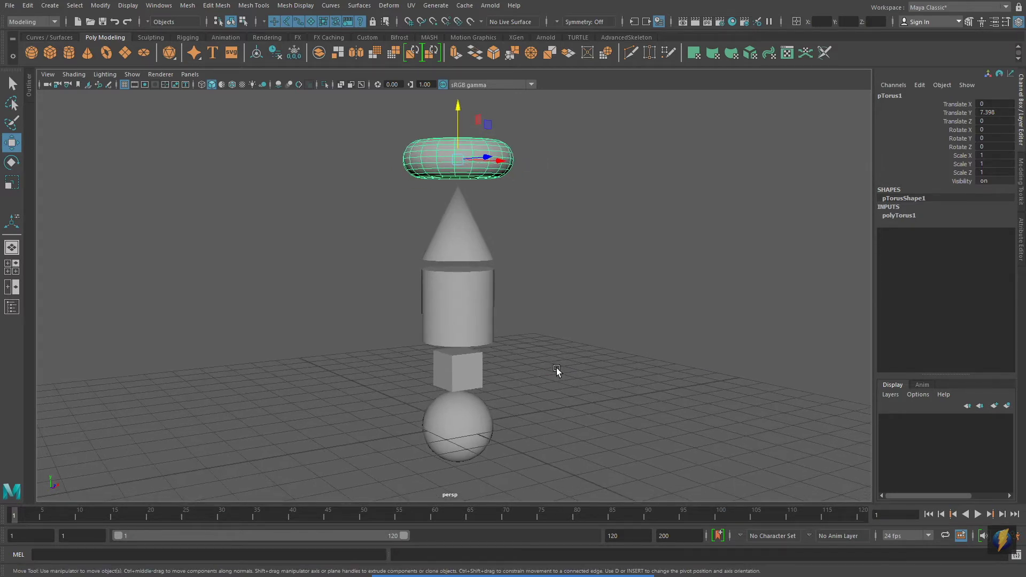
click(12, 307)
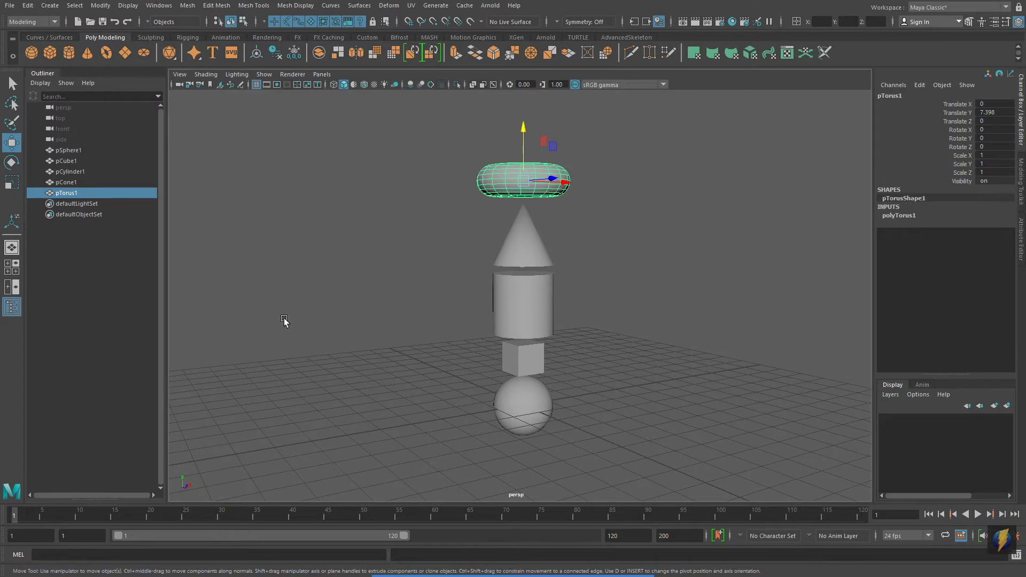
Select pSphere1, pCube1, pCylinder1, pCone1 and pTorus1 in turn in the Outliner.
click(127, 155)
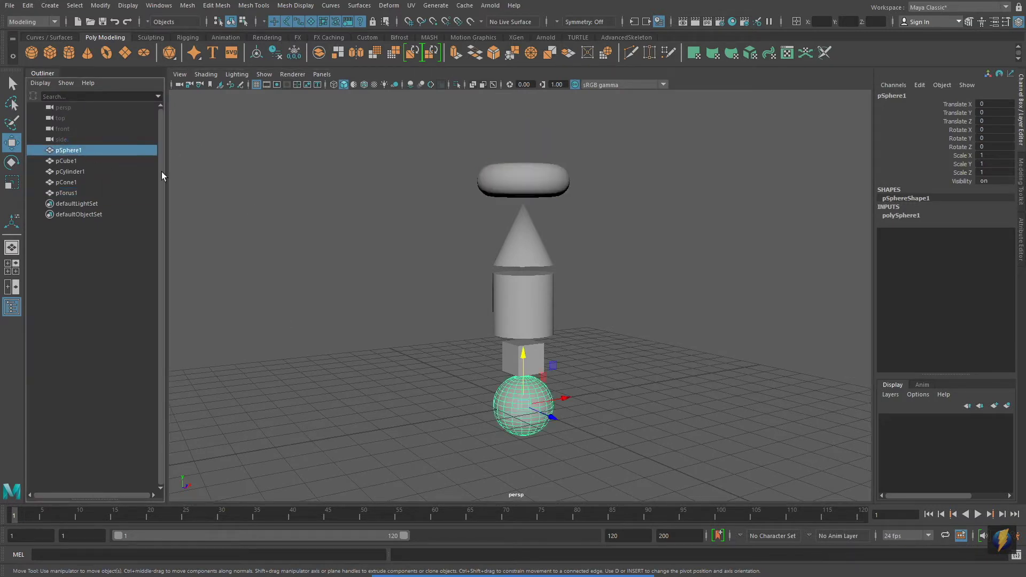
click(67, 162)
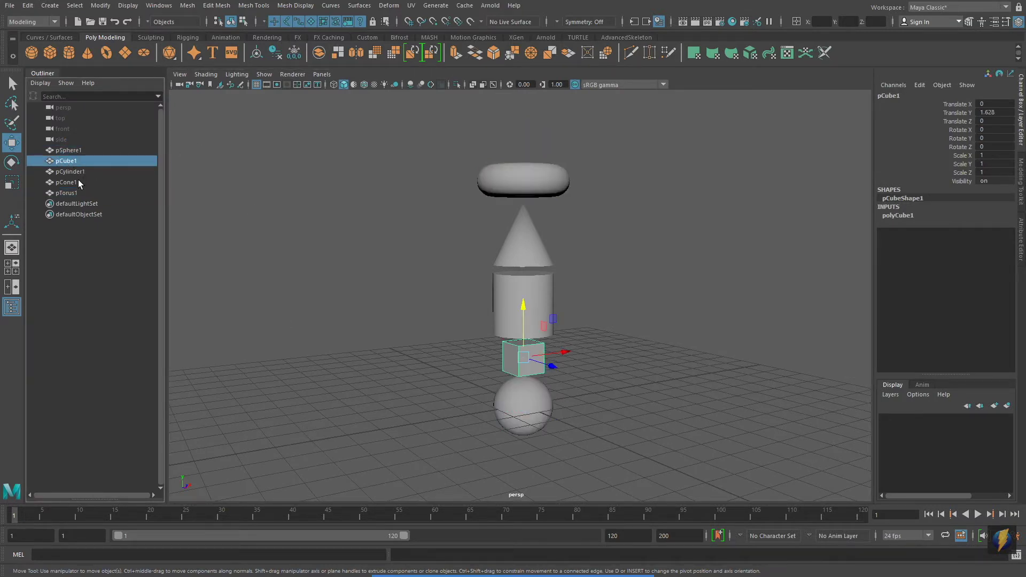
click(69, 171)
click(141, 182)
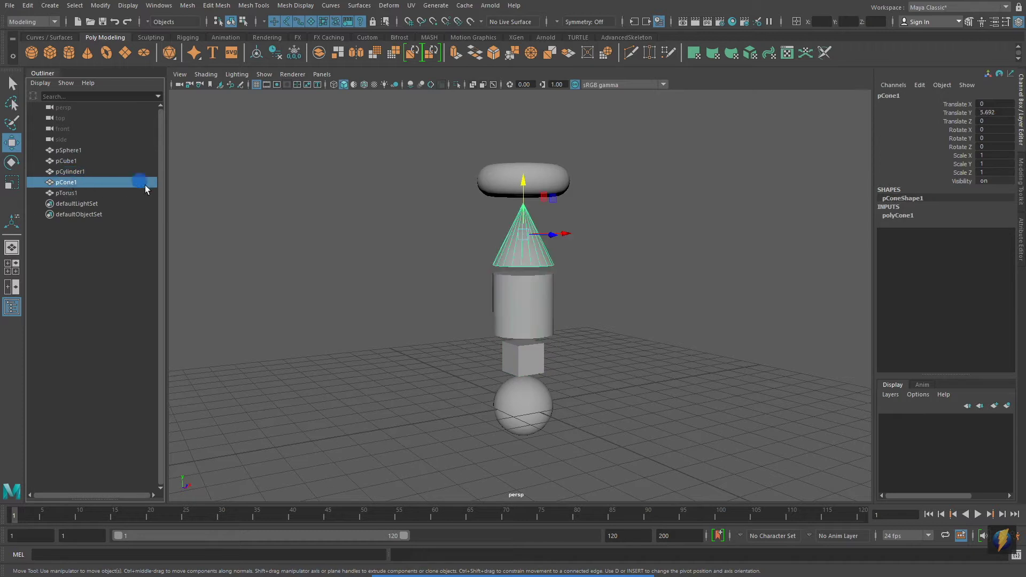
click(133, 194)
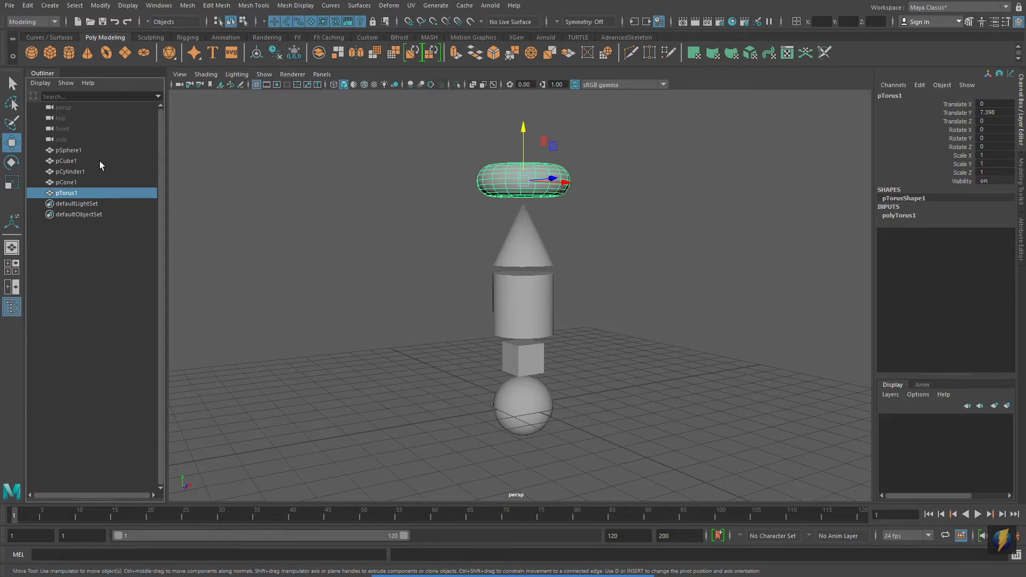
Marquee-select all five primitives, group them with Edit > Group, and expand group1.
drag(335, 127, 736, 456)
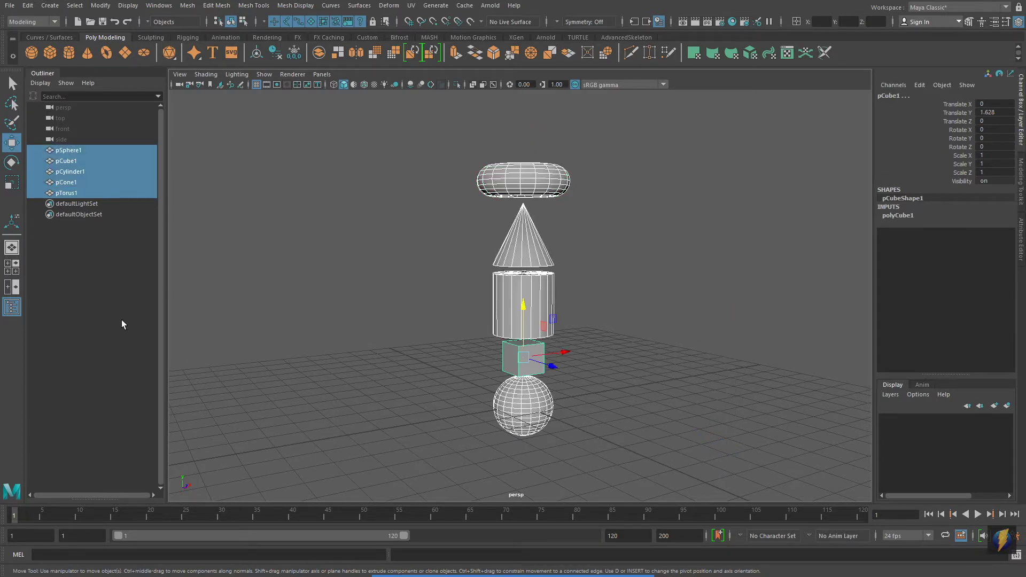
click(31, 7)
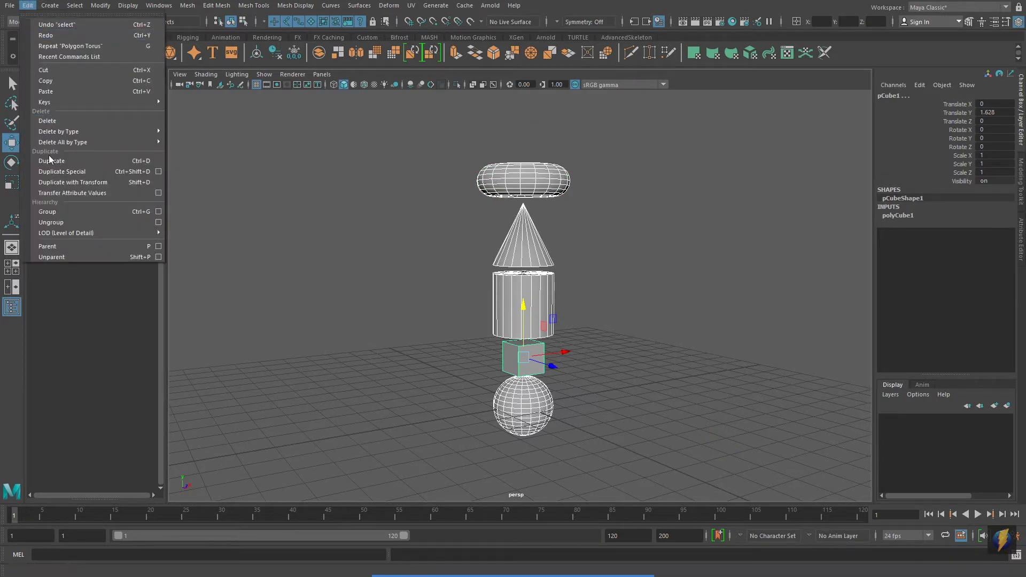
click(62, 213)
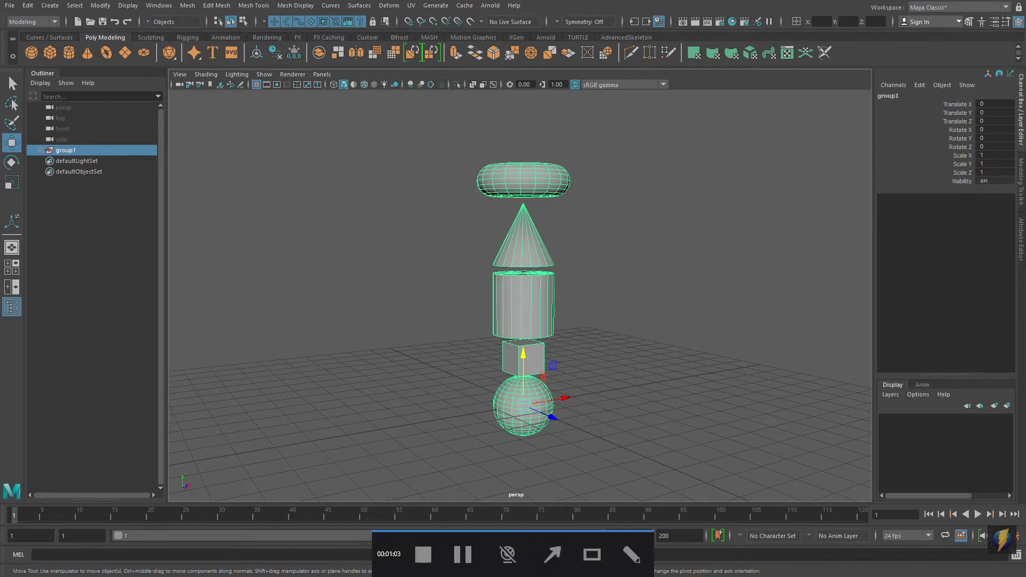
mouse_move(425, 456)
mouse_down()
mouse_move(101, 171)
mouse_move(46, 155)
mouse_up()
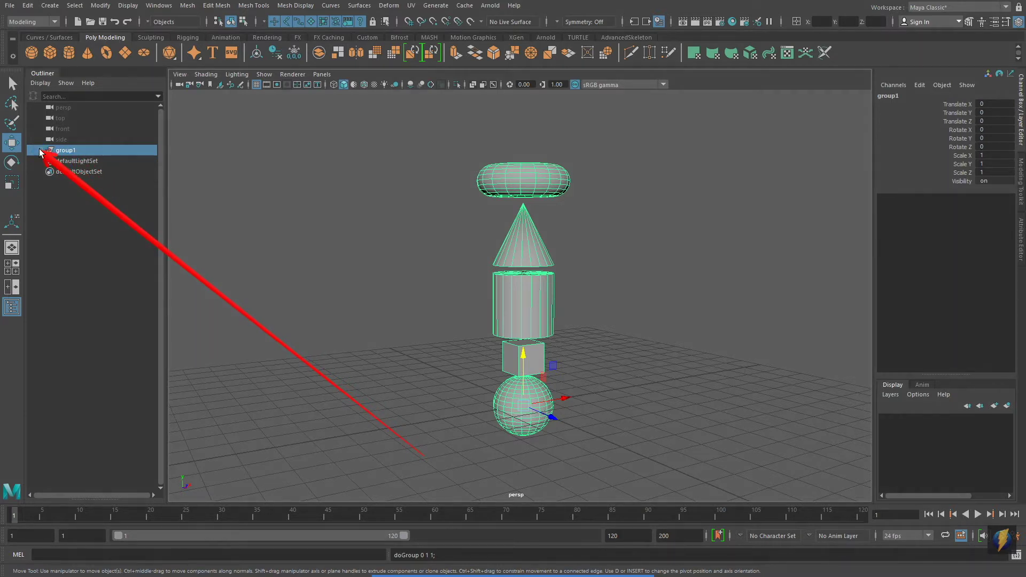
click(40, 150)
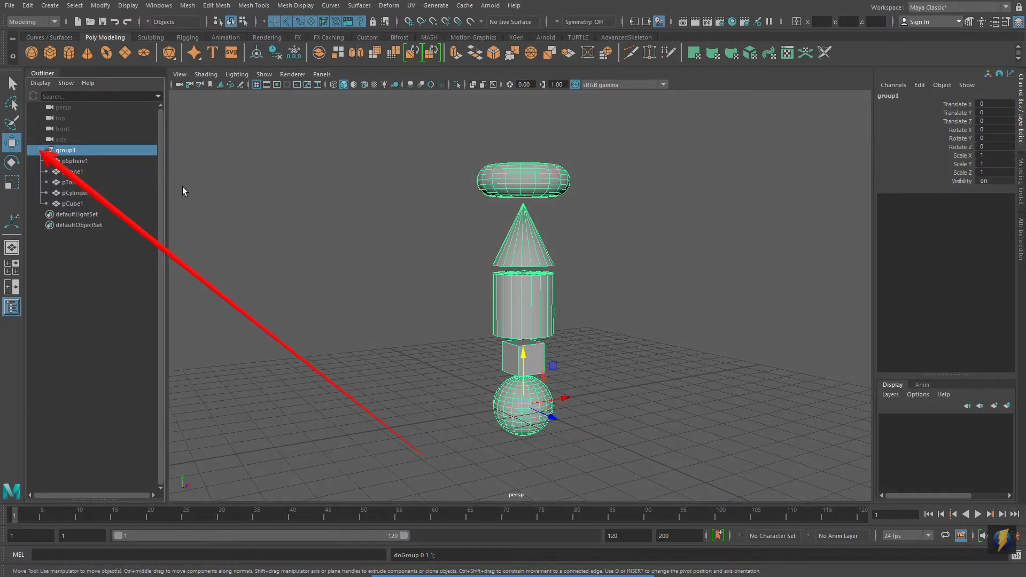
Select each child of group1 in the Outliner, then group1 itself.
click(80, 204)
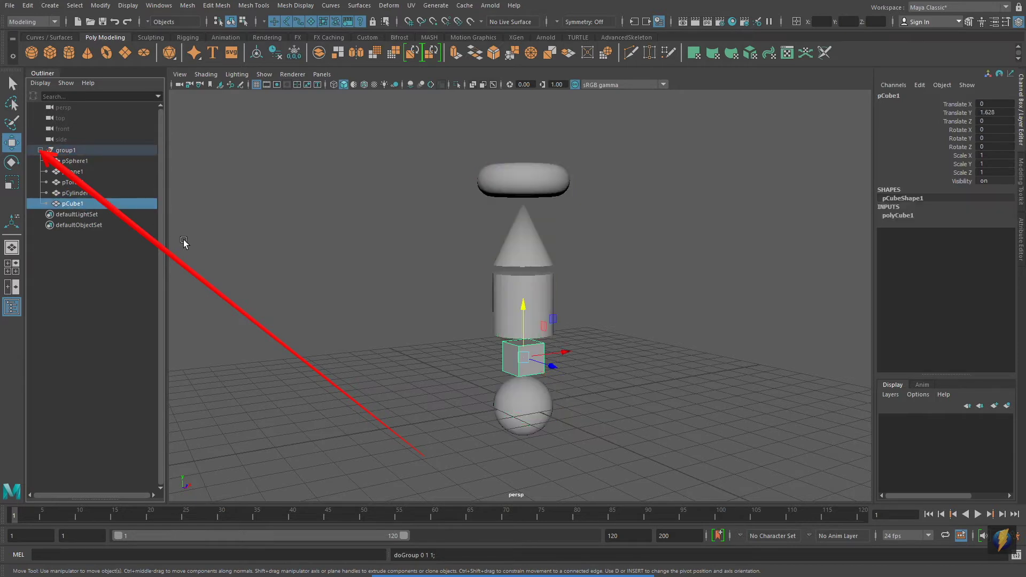
click(78, 193)
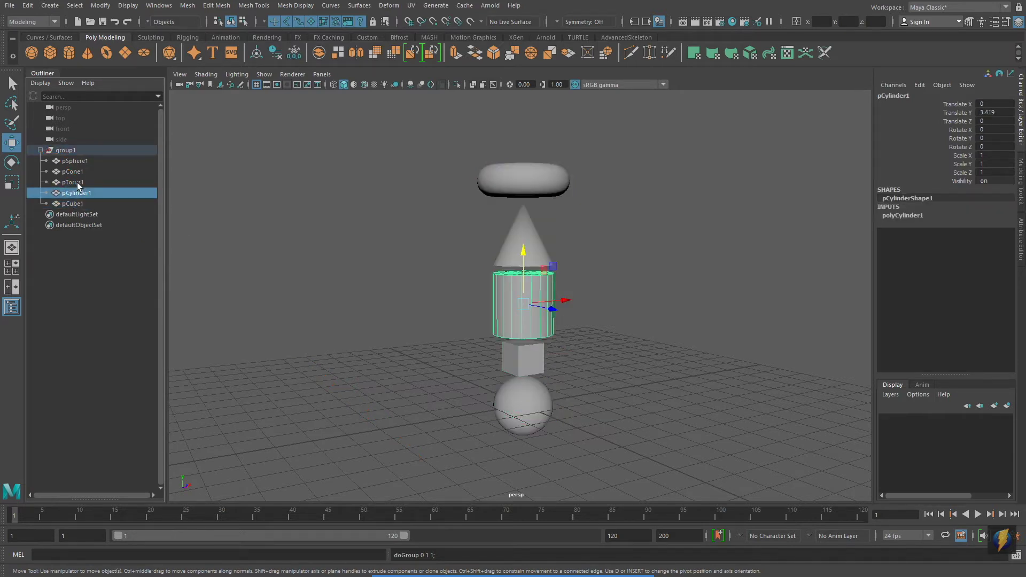
click(80, 183)
click(78, 173)
click(78, 161)
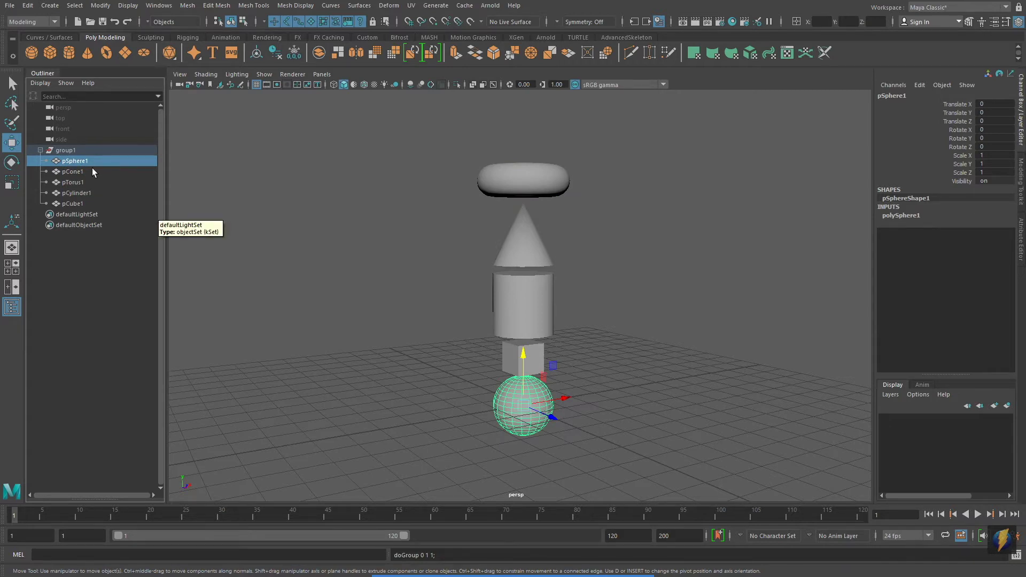
click(105, 151)
Try moving group1 and then the sphere, undoing each move with Ctrl+Z.
alt+drag(653, 364, 613, 355)
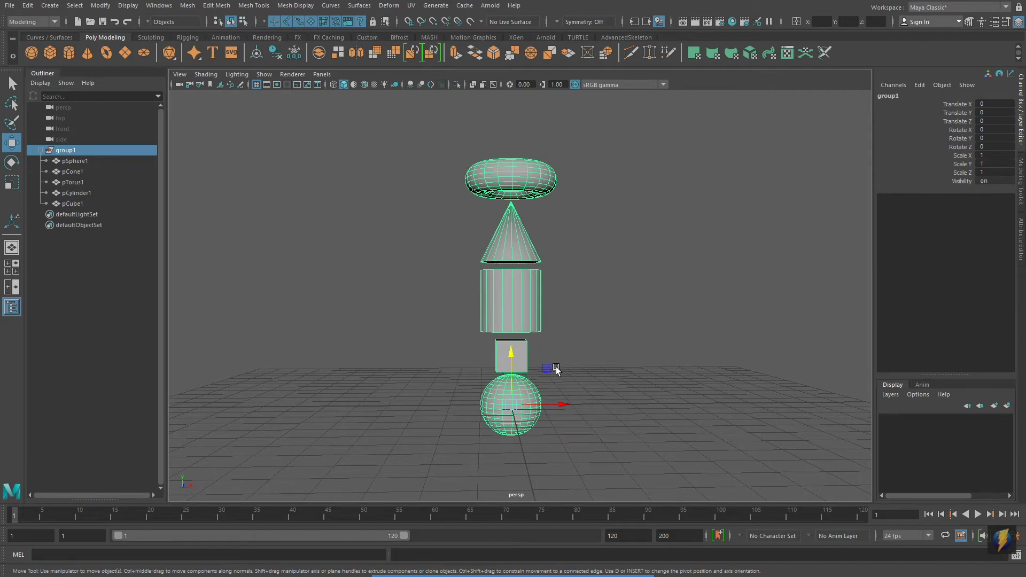
middle_drag(554, 374, 638, 413)
key(ctrl+z)
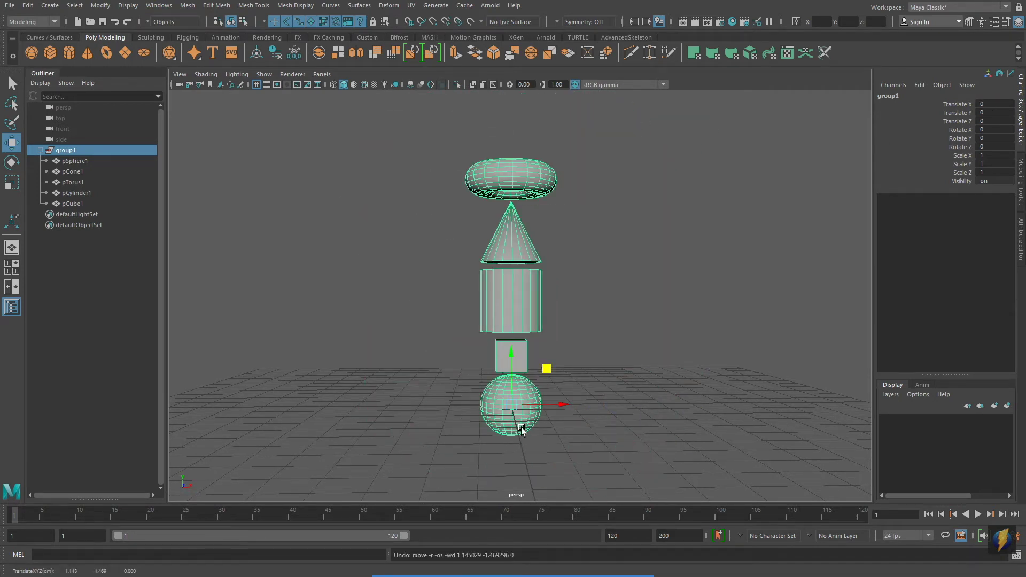
click(542, 422)
drag(549, 369, 550, 322)
key(ctrl+z)
Try moving the cylinder, cone and torus, undoing the moves, then reselect group1.
click(512, 354)
click(540, 278)
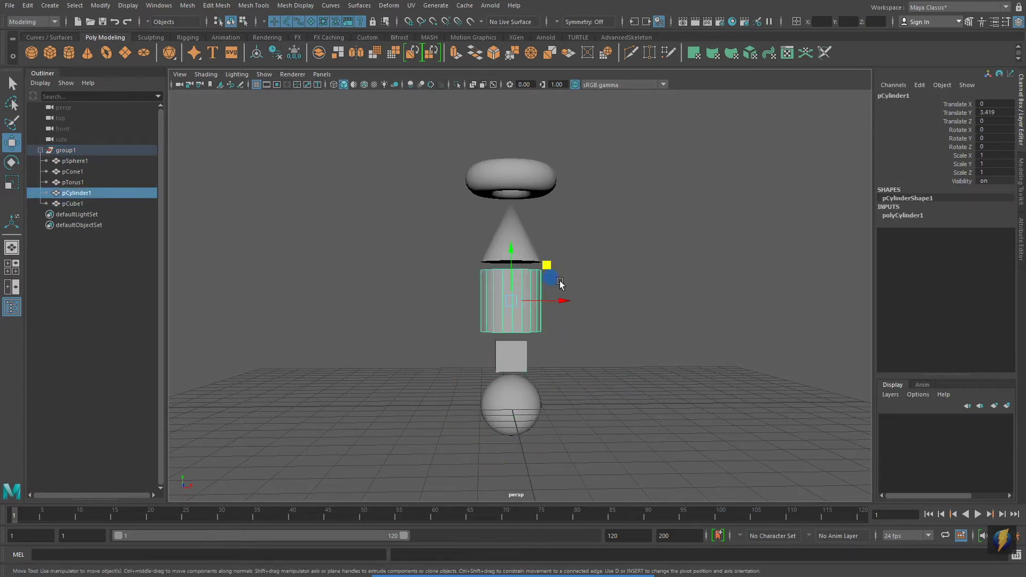
mouse_move(544, 264)
mouse_down()
mouse_move(533, 229)
mouse_move(583, 295)
mouse_move(536, 268)
mouse_up()
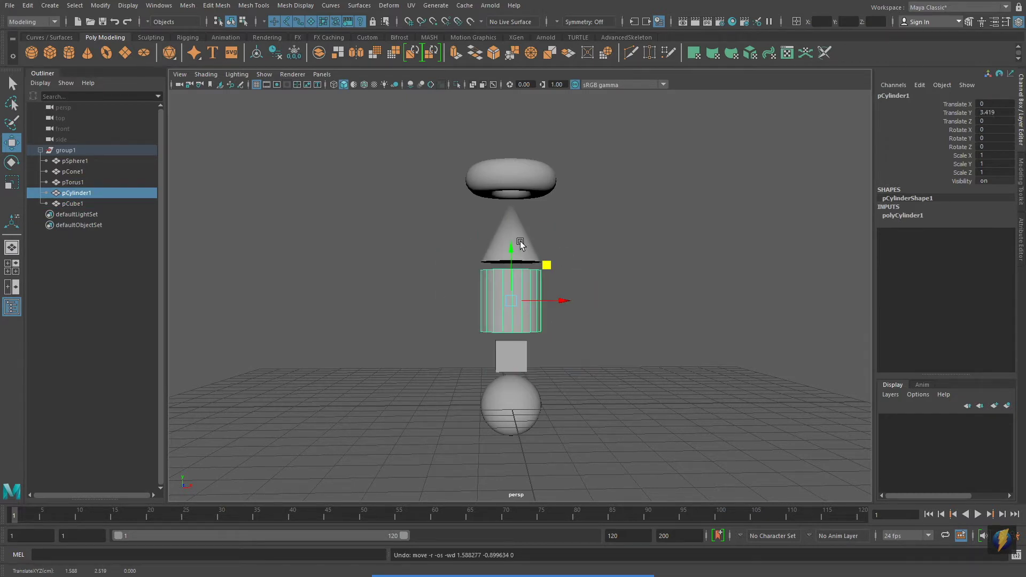
click(521, 233)
drag(546, 196, 624, 197)
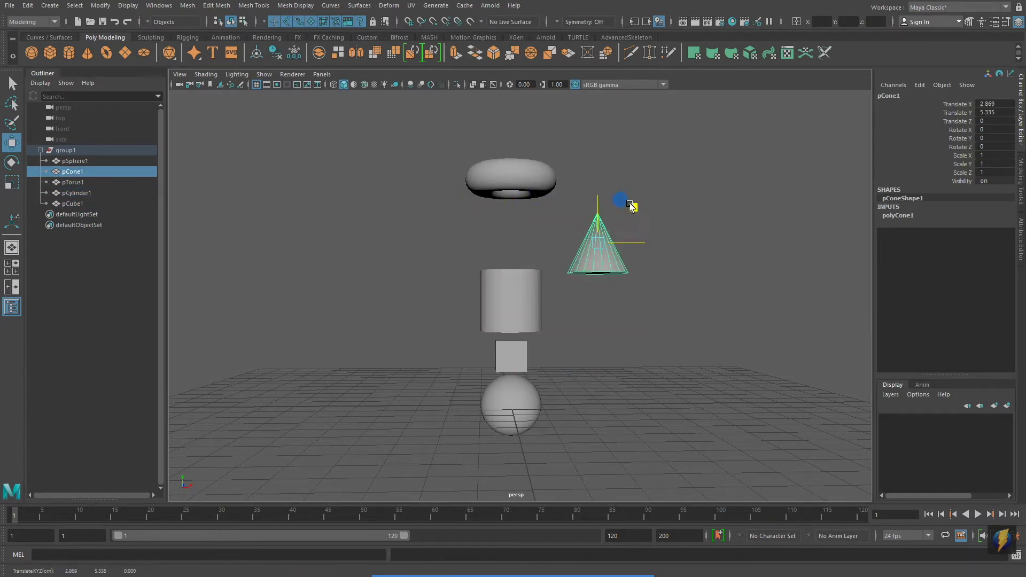
key(ctrl+z)
click(540, 173)
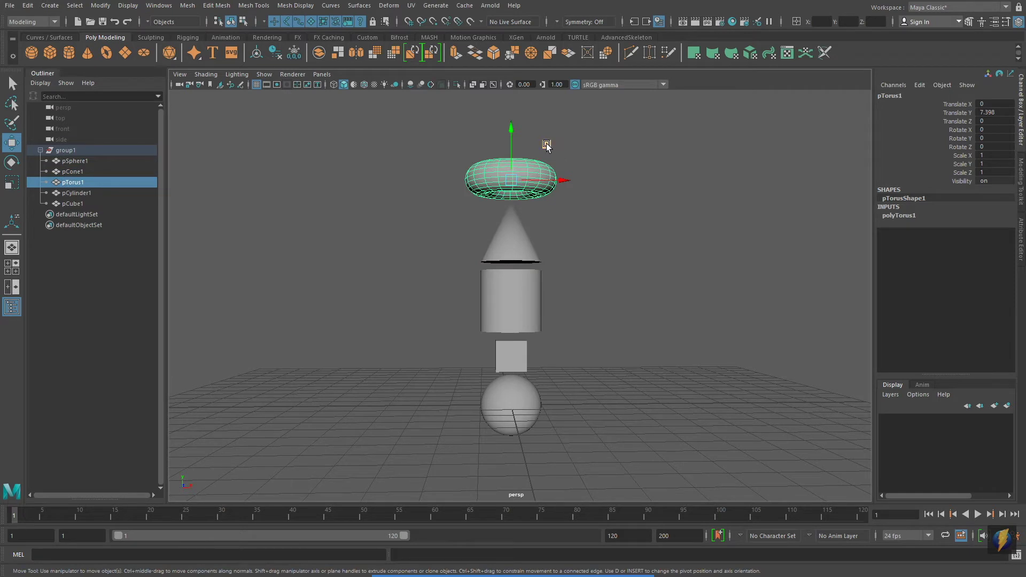
drag(547, 147, 463, 152)
key(ctrl+z)
click(65, 150)
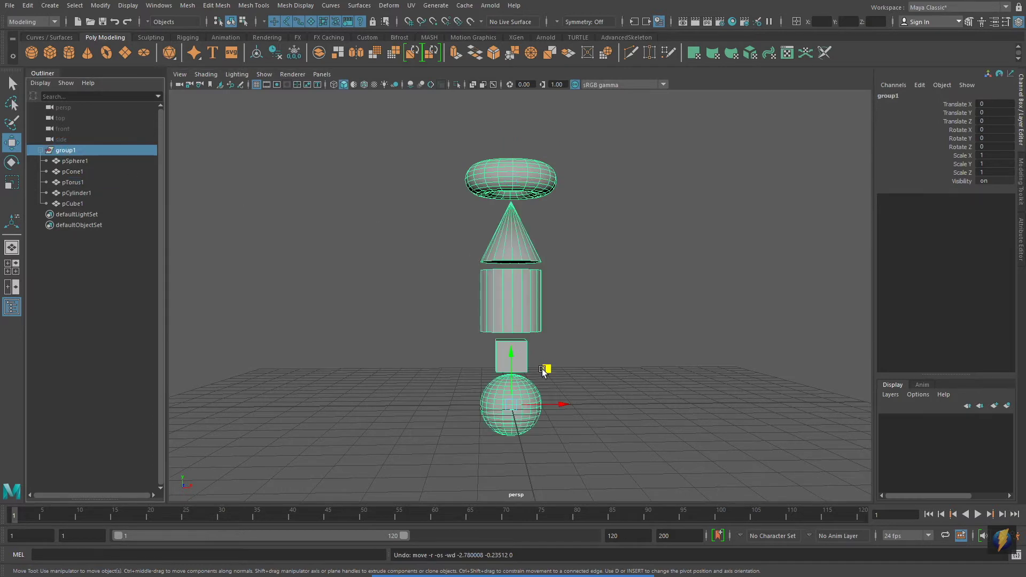
Test moving and rotating group1, undoing both changes.
mouse_move(545, 370)
mouse_down()
mouse_move(558, 377)
mouse_move(421, 354)
mouse_move(395, 367)
mouse_move(530, 357)
mouse_up()
key(ctrl+z)
key(ctrl+z)
key(ctrl+z)
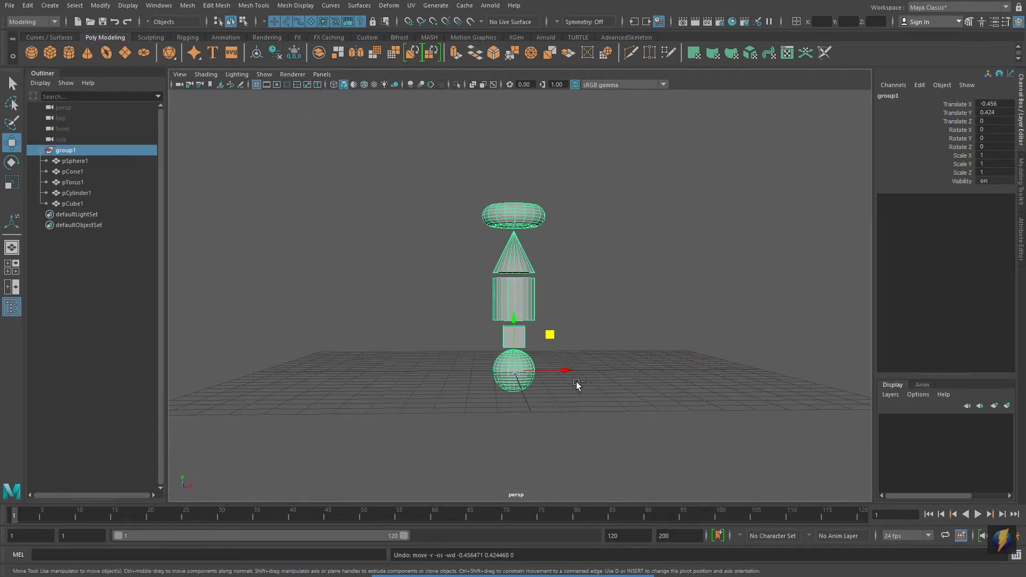
key(e)
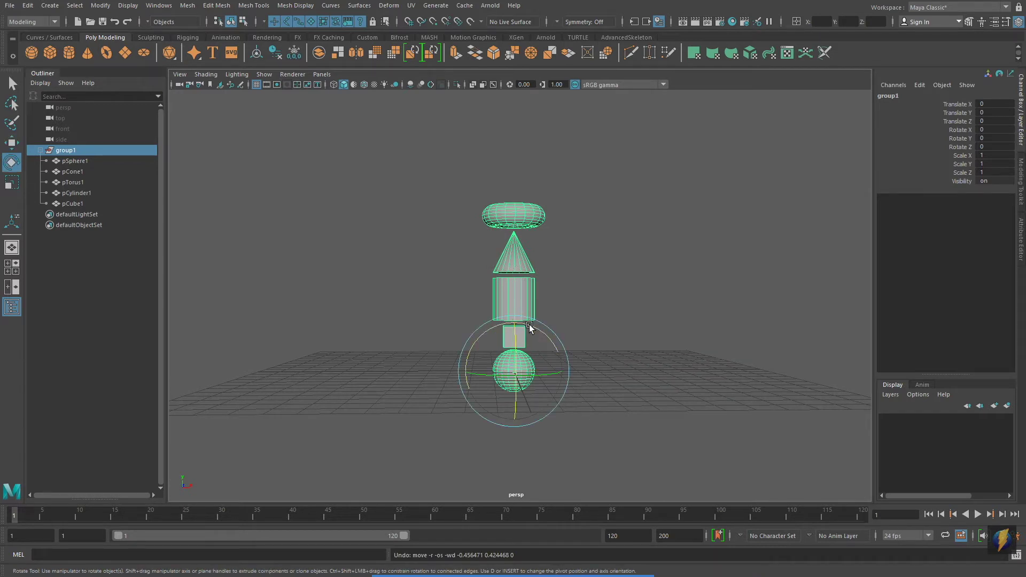
drag(529, 327, 591, 371)
key(ctrl+z)
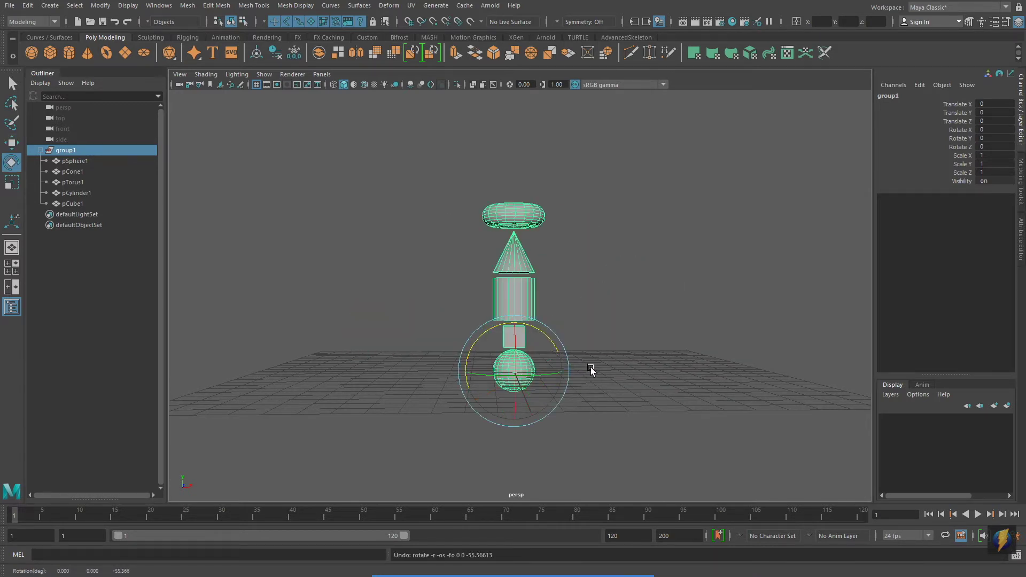
Test uniform, X and Y scaling of group1, undoing each so scale stays 1, 1, 1.
key(r)
drag(515, 367, 653, 394)
key(ctrl+z)
drag(562, 371, 724, 401)
key(ctrl+z)
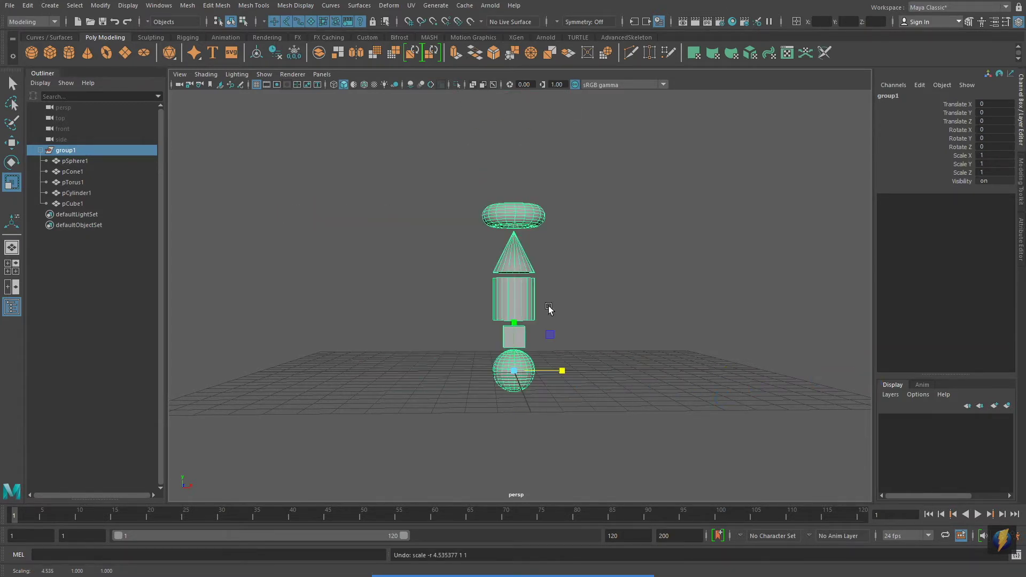
drag(511, 323, 525, 262)
key(ctrl+z)
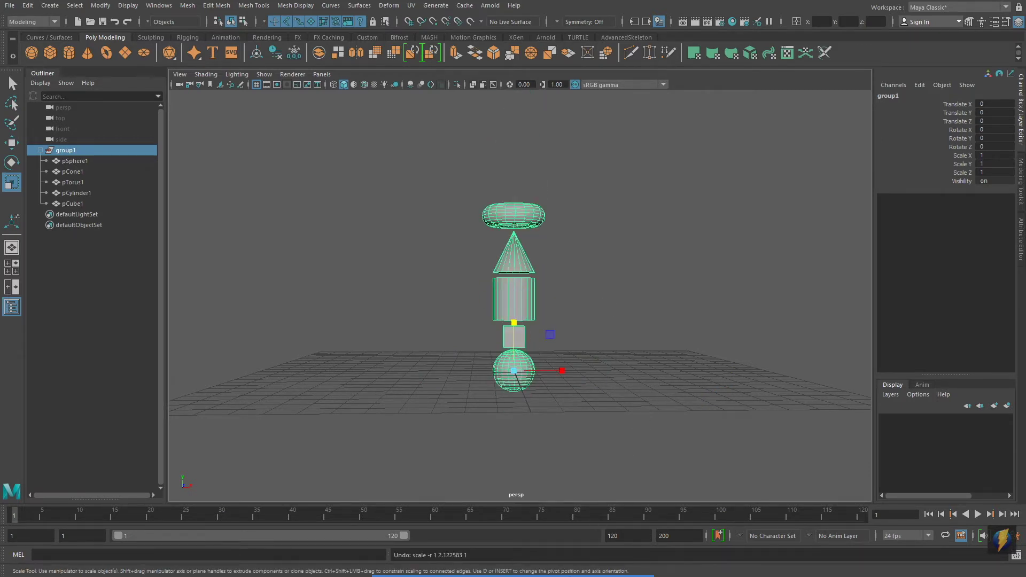
mouse_move(335, 426)
mouse_down()
mouse_move(142, 107)
mouse_move(29, 7)
mouse_up()
Ungroup group1 with Edit > Ungroup and clear the selection.
click(28, 7)
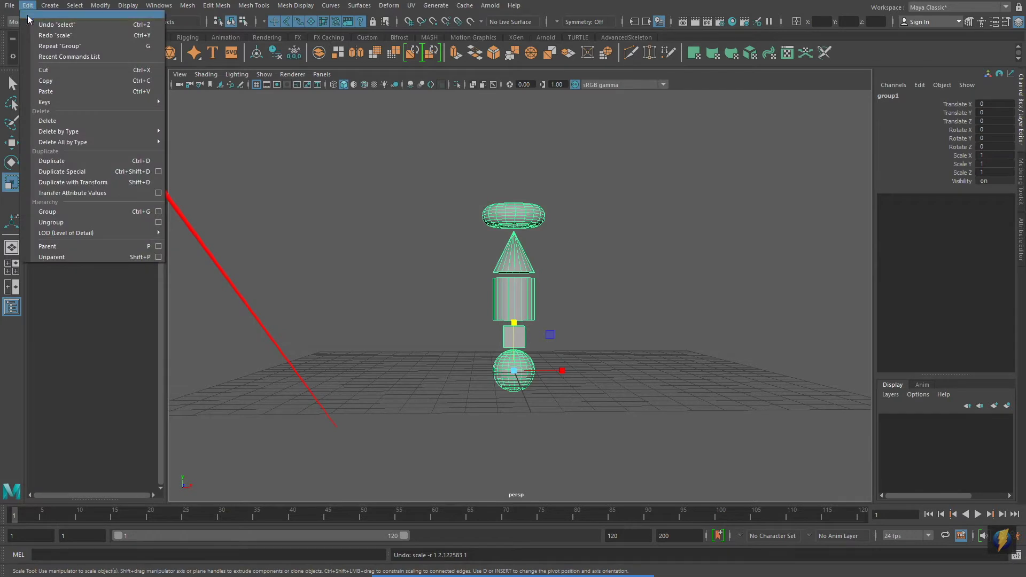
click(119, 221)
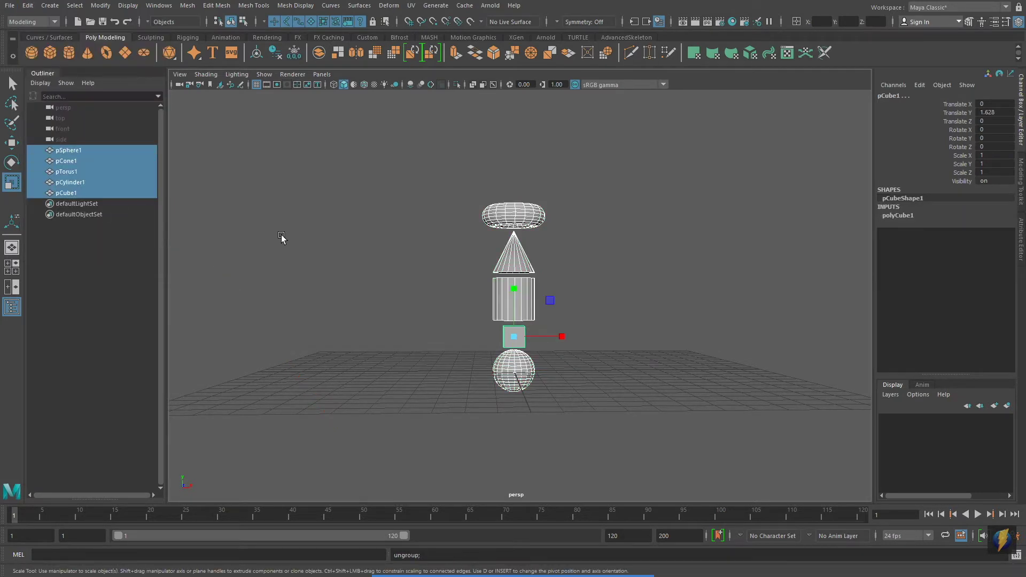
click(99, 257)
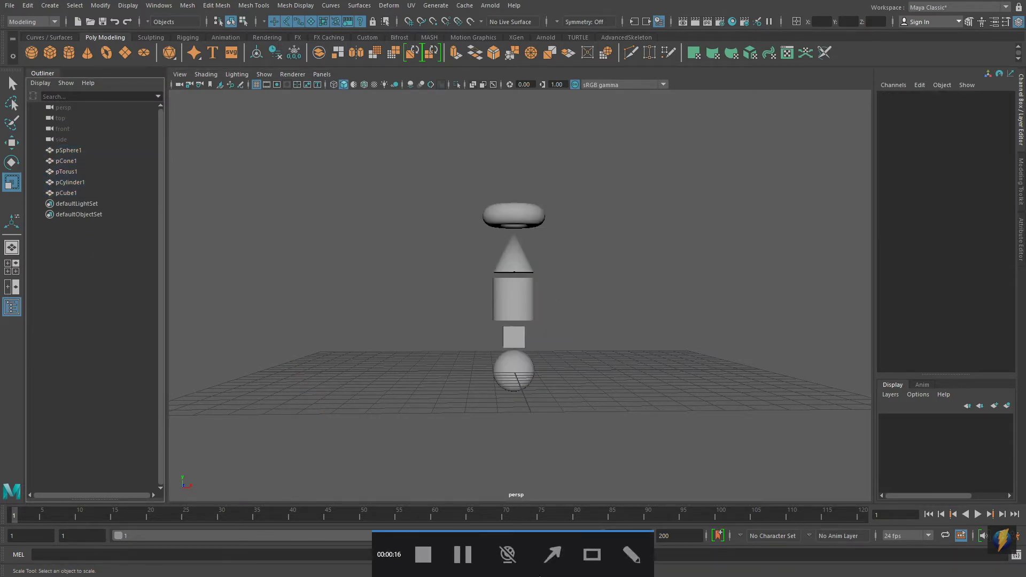
click(550, 554)
mouse_move(438, 449)
mouse_down()
mouse_move(95, 152)
mouse_move(98, 199)
mouse_up()
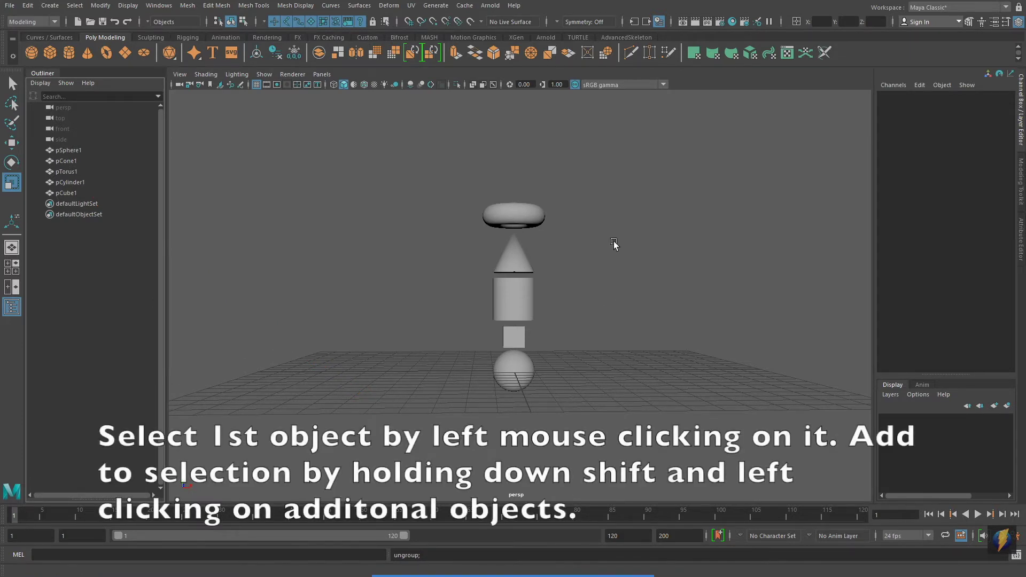
Select the torus, then the cone, and parent pTorus1 under pCone1 with Edit > Parent.
click(533, 214)
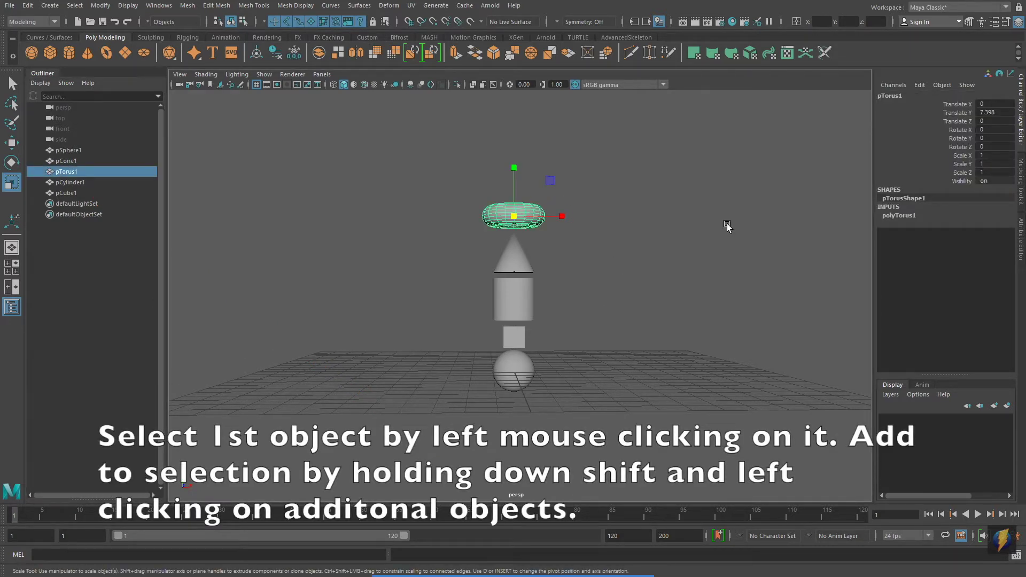
shift+click(515, 261)
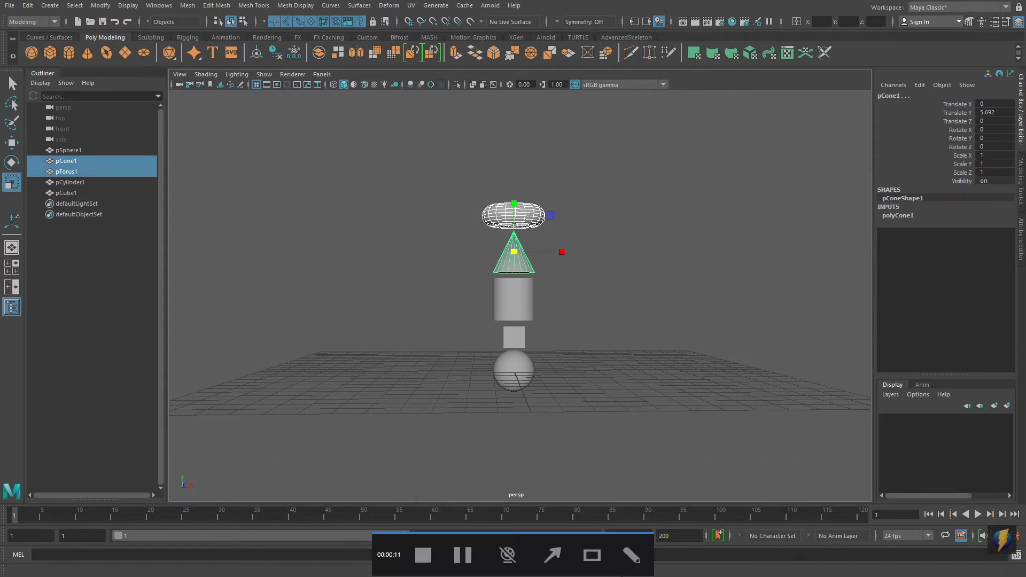
click(553, 554)
mouse_move(386, 449)
mouse_down()
mouse_move(104, 90)
mouse_move(30, 23)
mouse_move(29, 7)
mouse_up()
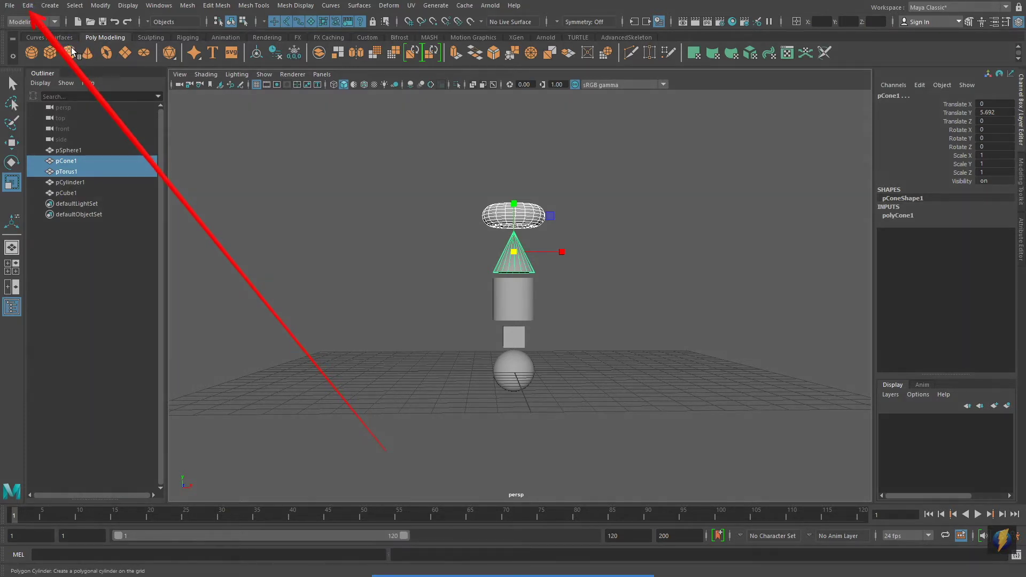
click(34, 7)
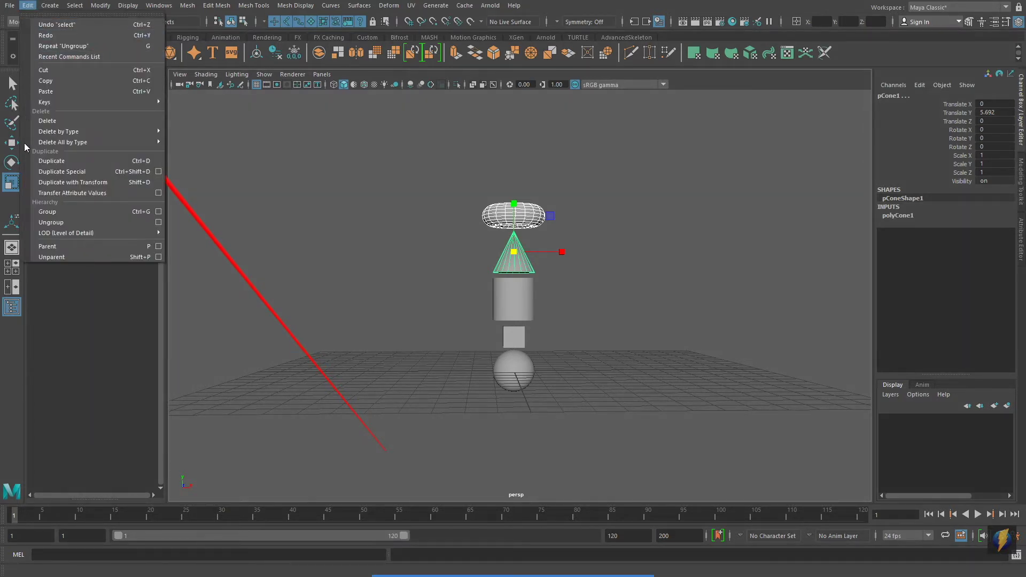
click(112, 246)
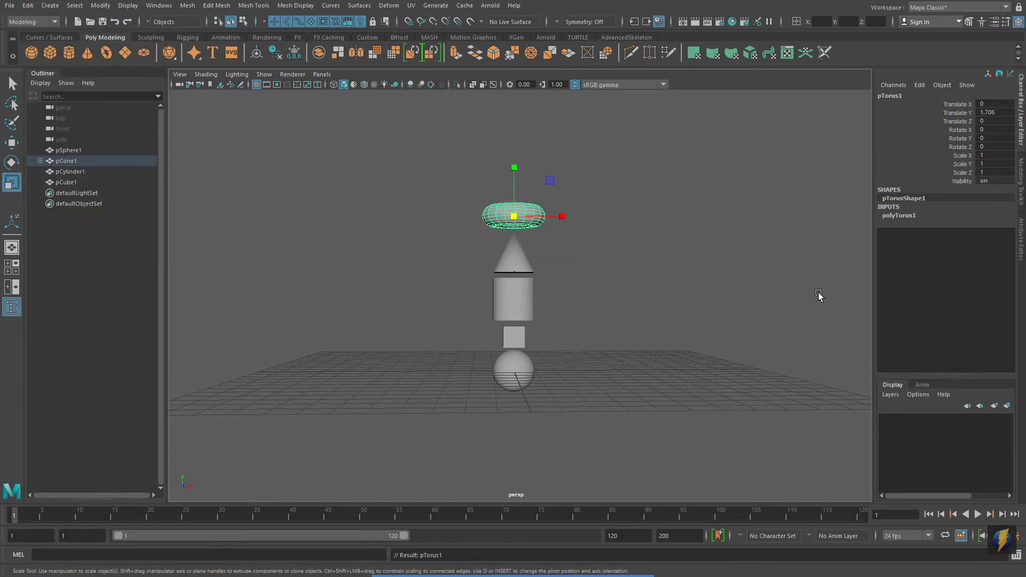
Expand pCone1 in the Outliner to reveal pTorus1, and select the cone.
mouse_move(556, 572)
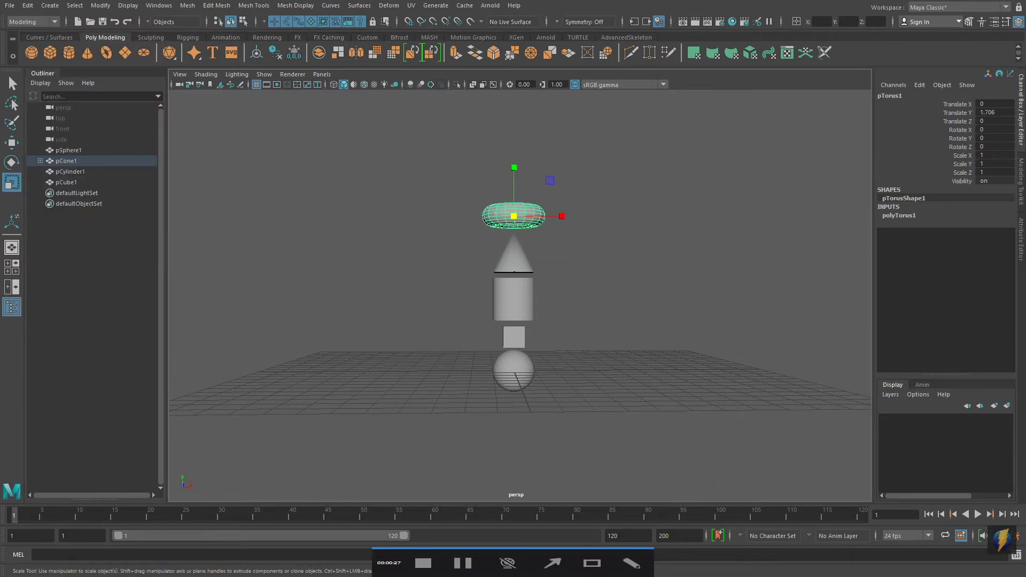
click(556, 559)
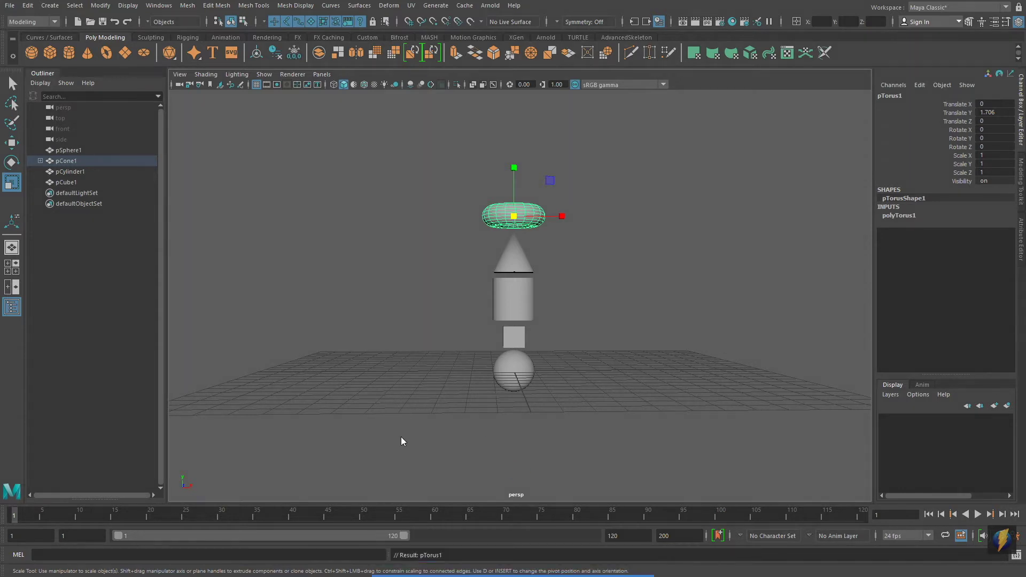
drag(401, 436, 84, 166)
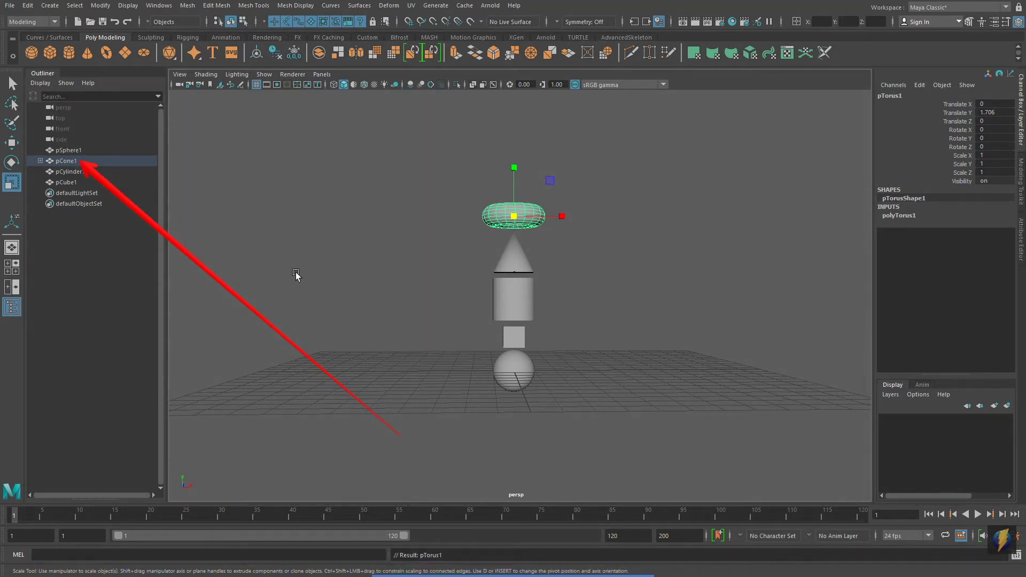
click(40, 161)
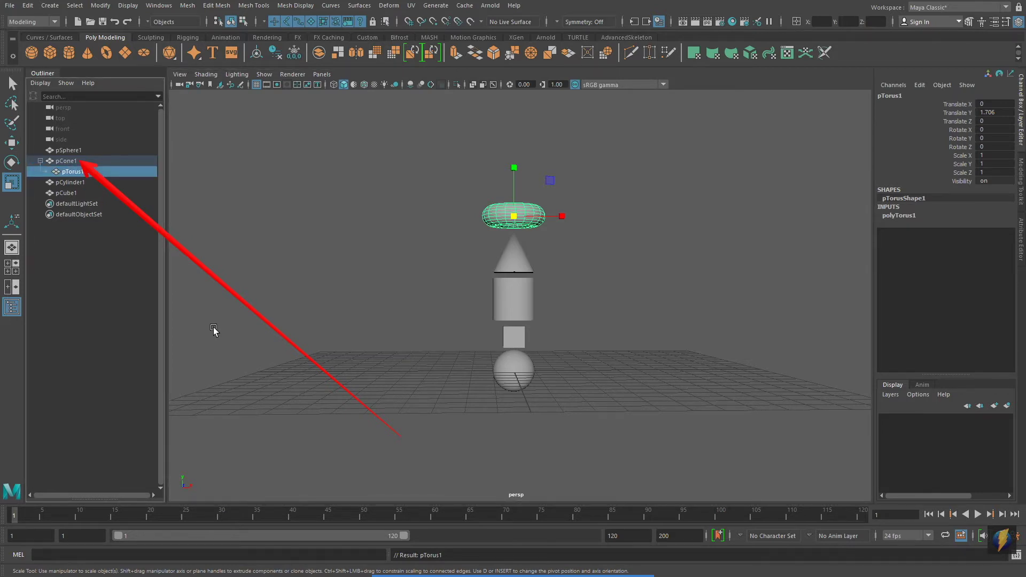
click(83, 160)
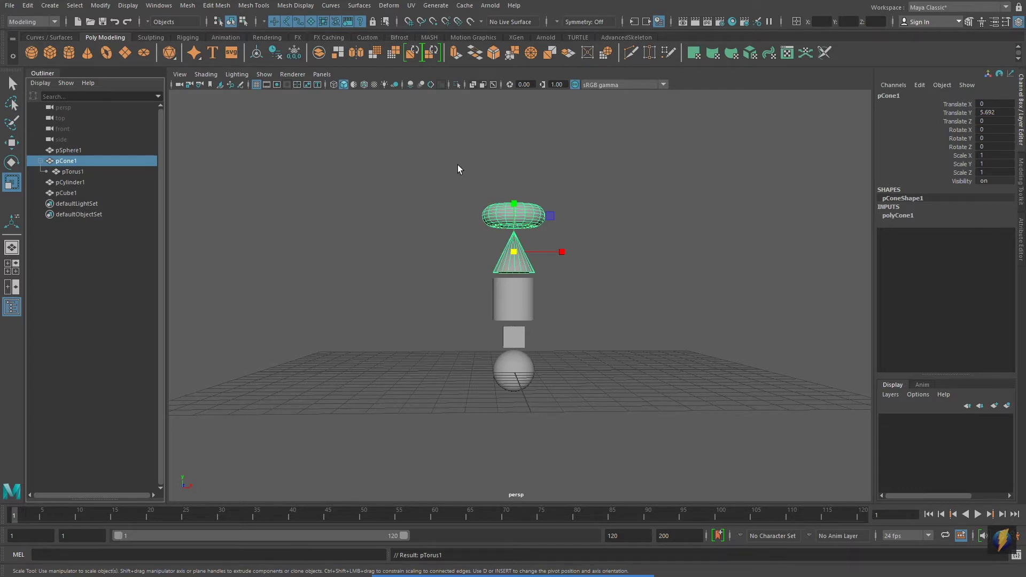
Test-move the cone with its torus, then the torus alone, undoing both moves.
key(w)
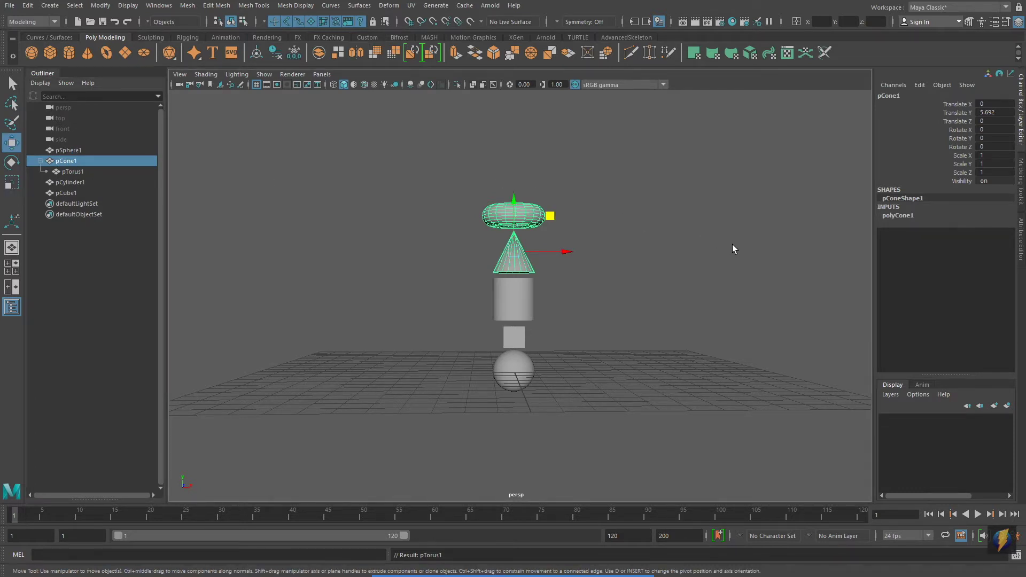
drag(554, 216, 608, 188)
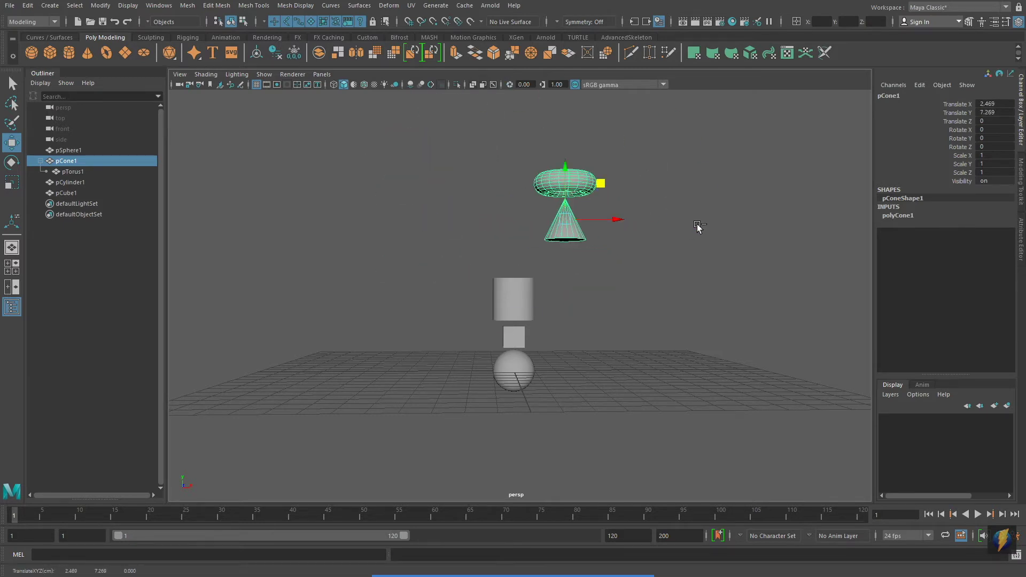
key(ctrl+z)
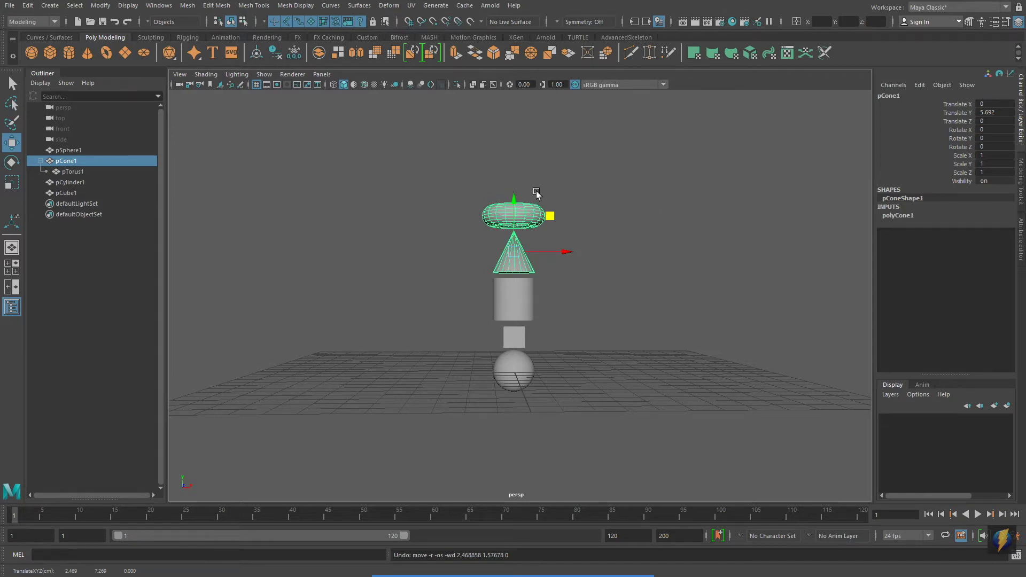
click(70, 171)
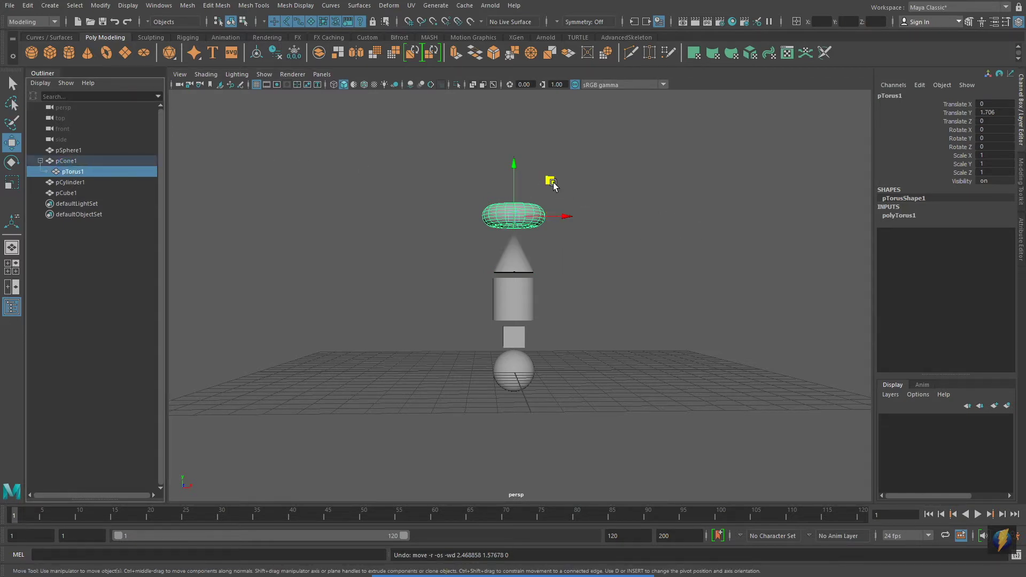
drag(554, 185, 496, 184)
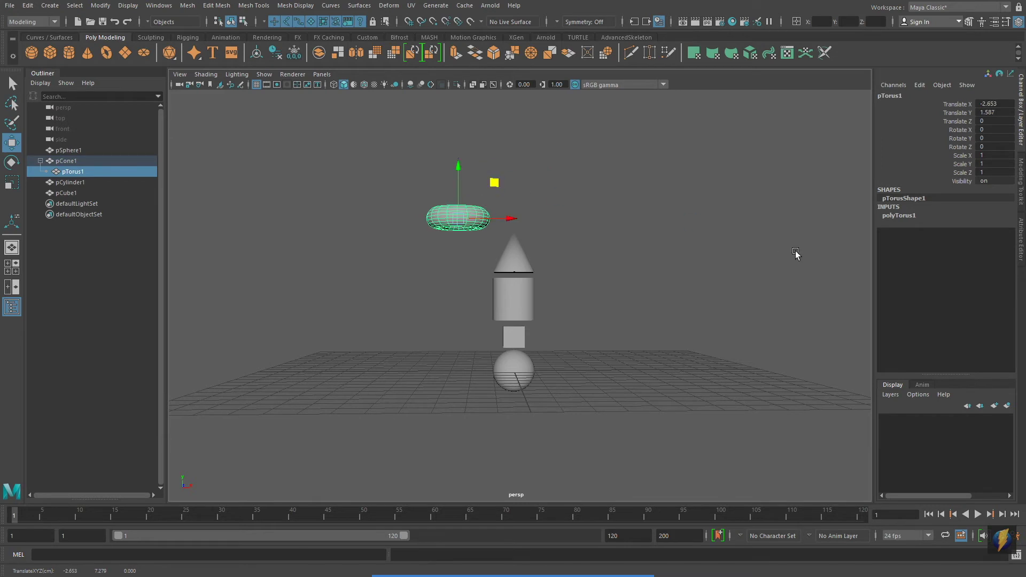
key(ctrl+z)
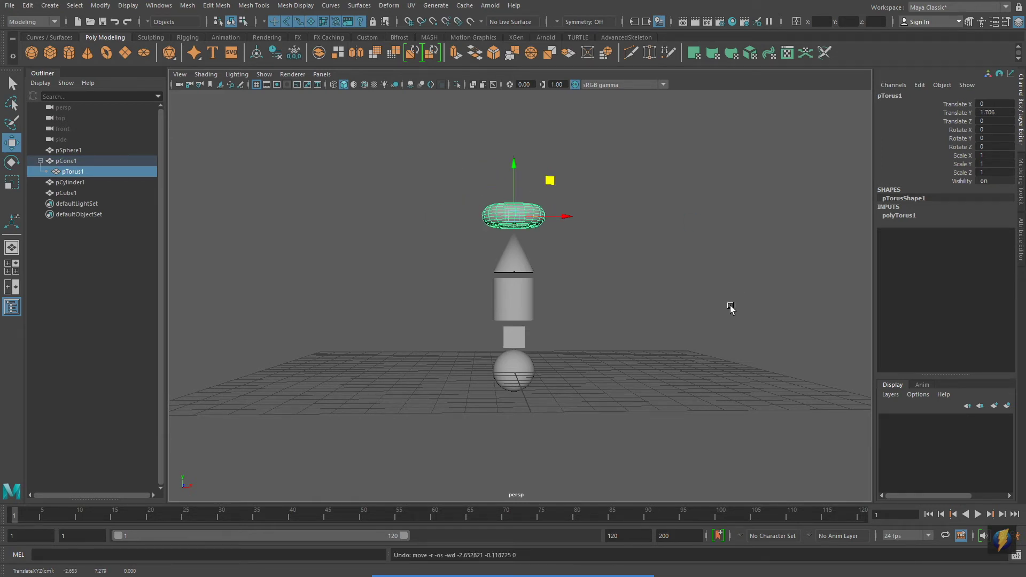
mouse_move(730, 306)
alt+mouse_down()
mouse_move(721, 308)
mouse_move(731, 308)
alt+mouse_up()
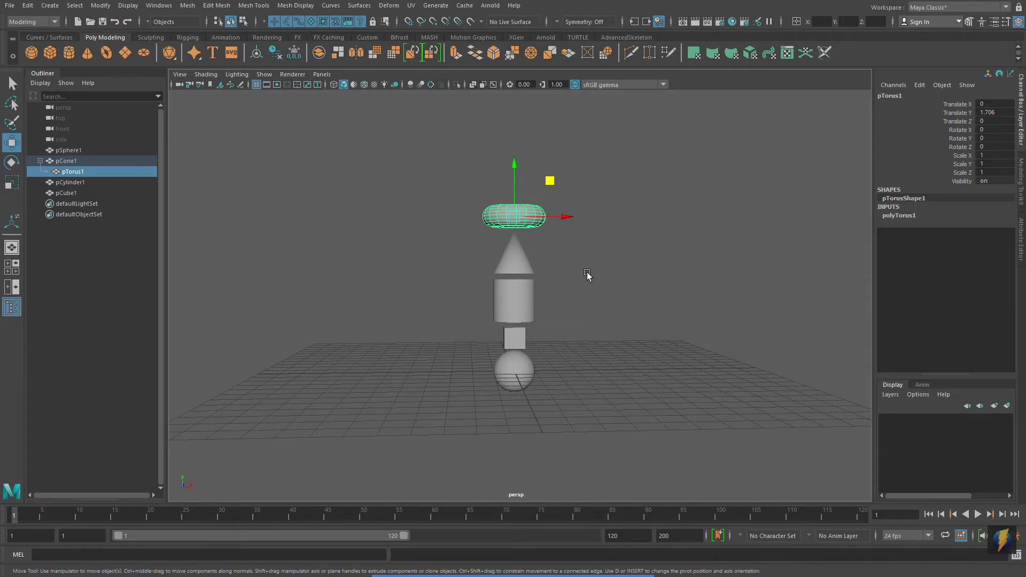
Parent pCone1 and its torus under pCylinder1 with Edit > Parent.
click(518, 262)
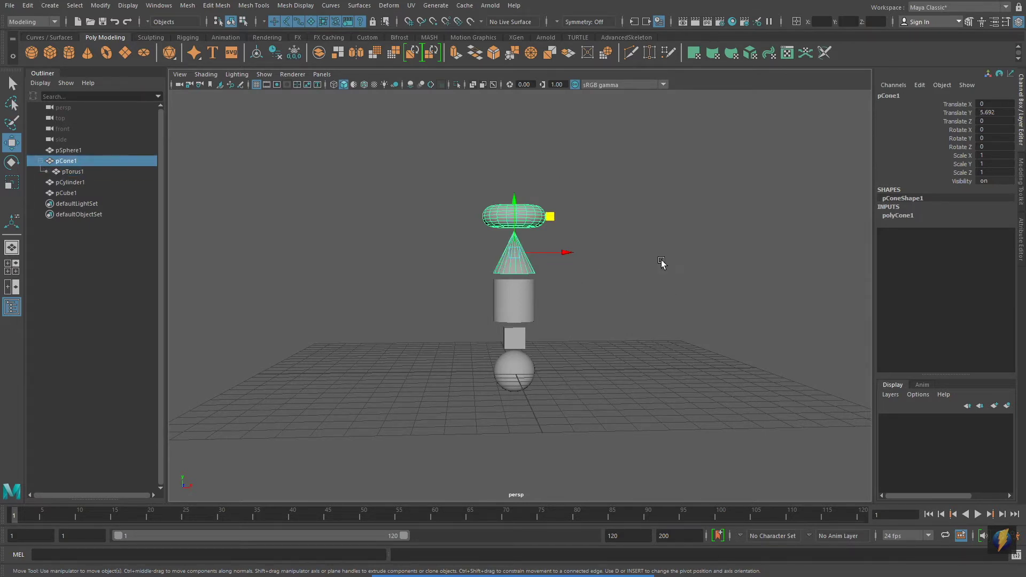
shift+click(525, 303)
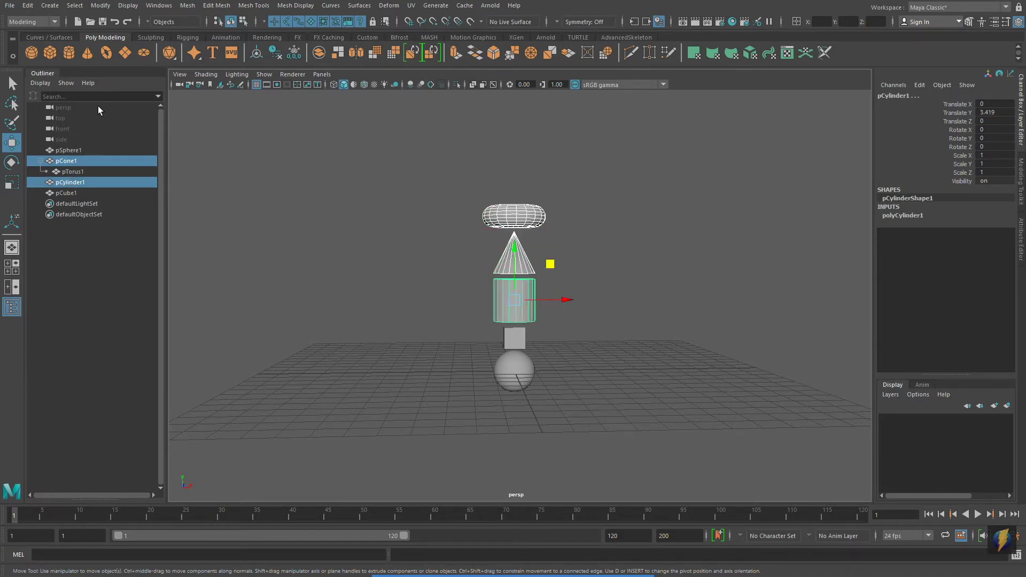
click(29, 7)
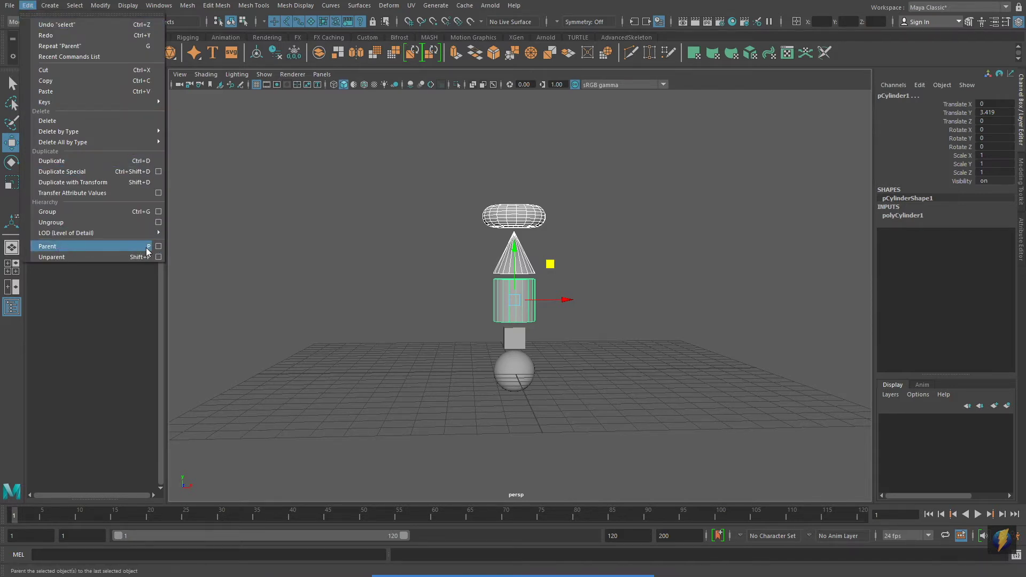
click(119, 247)
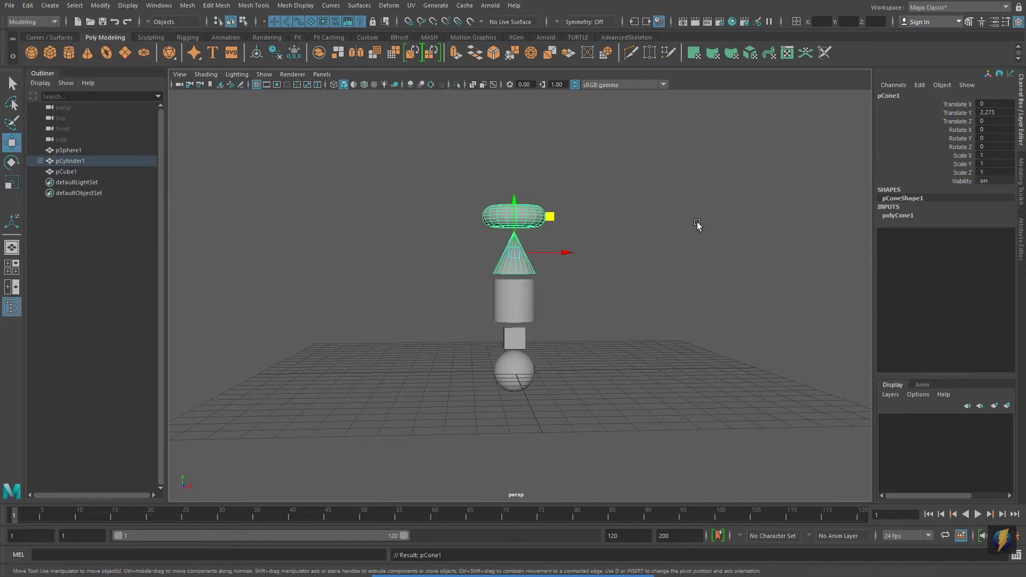
Test-move the cylinder, cone and torus in turn, undoing each move.
click(517, 305)
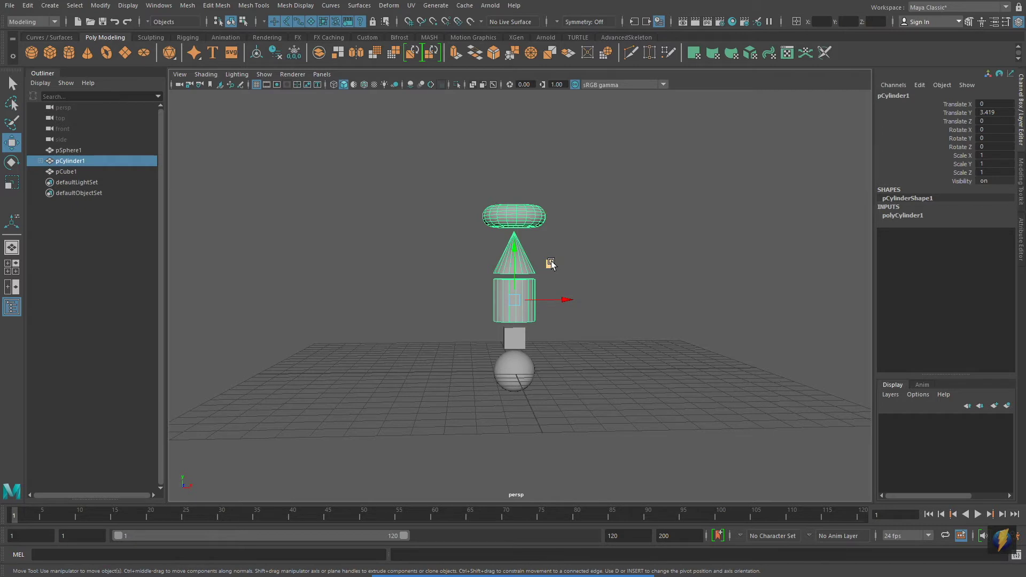
middle_drag(550, 261, 585, 276)
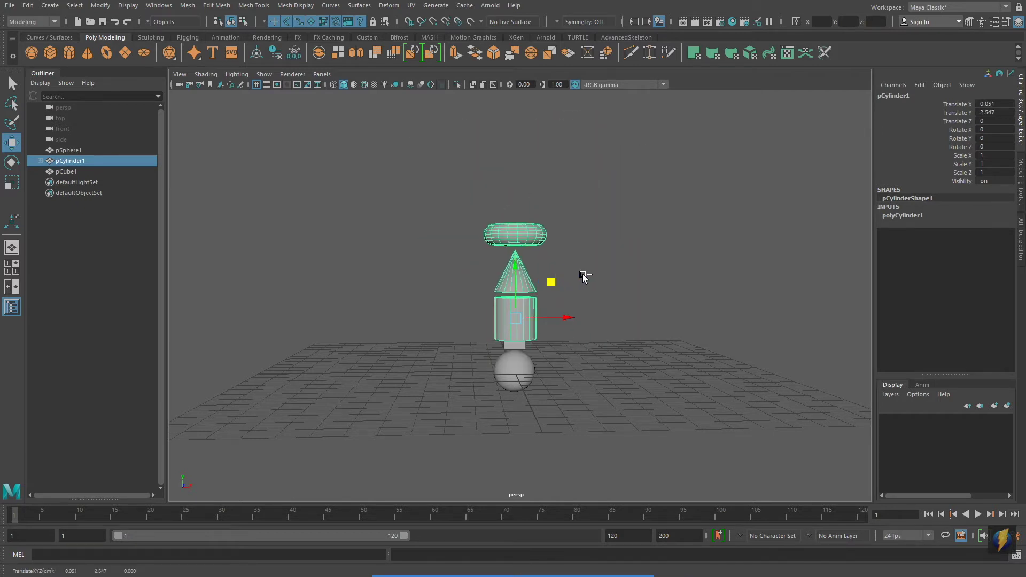
key(ctrl+z)
click(505, 237)
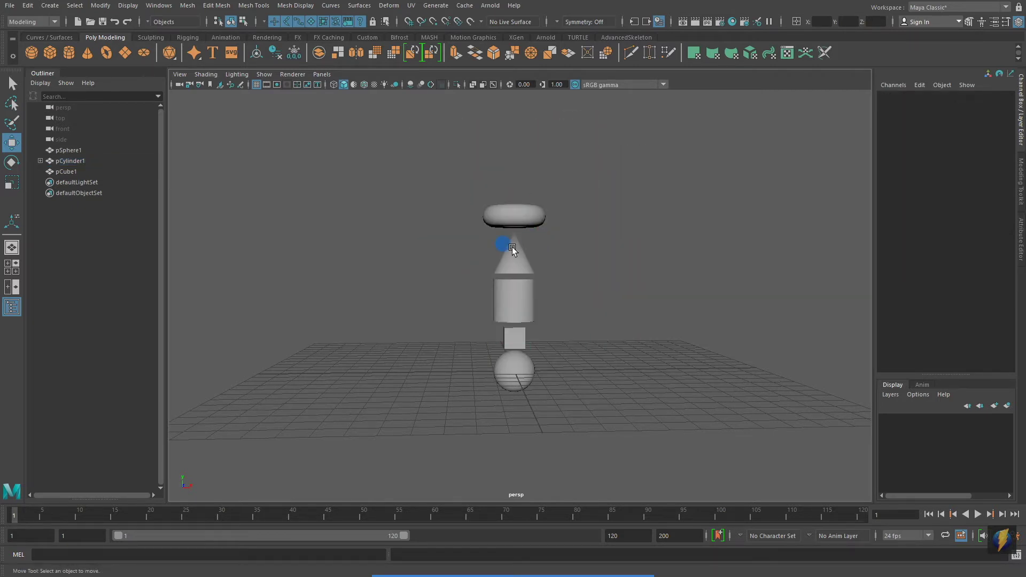
click(512, 247)
middle_drag(557, 222, 625, 259)
key(ctrl+z)
click(535, 199)
click(526, 213)
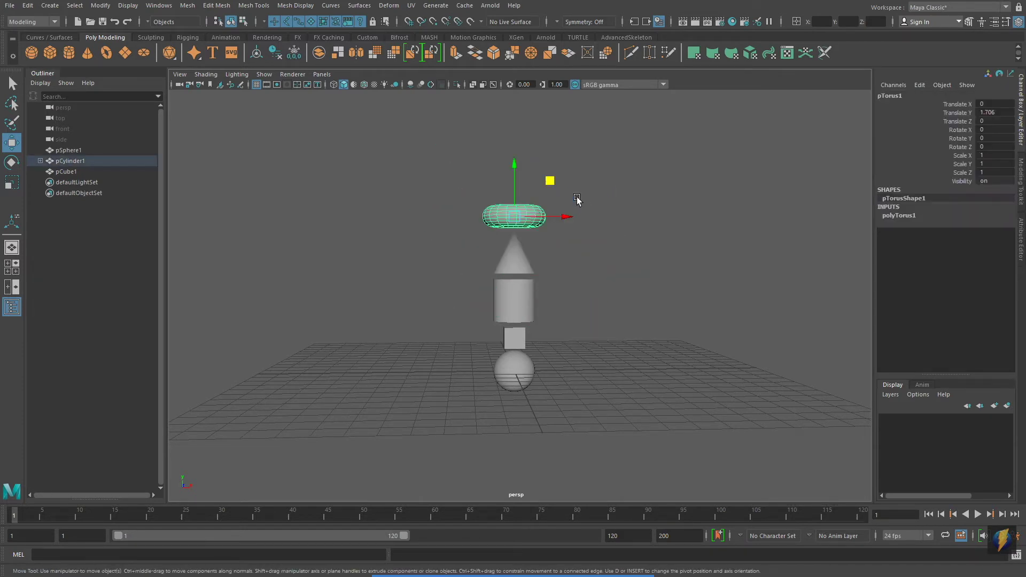
middle_drag(561, 192, 596, 212)
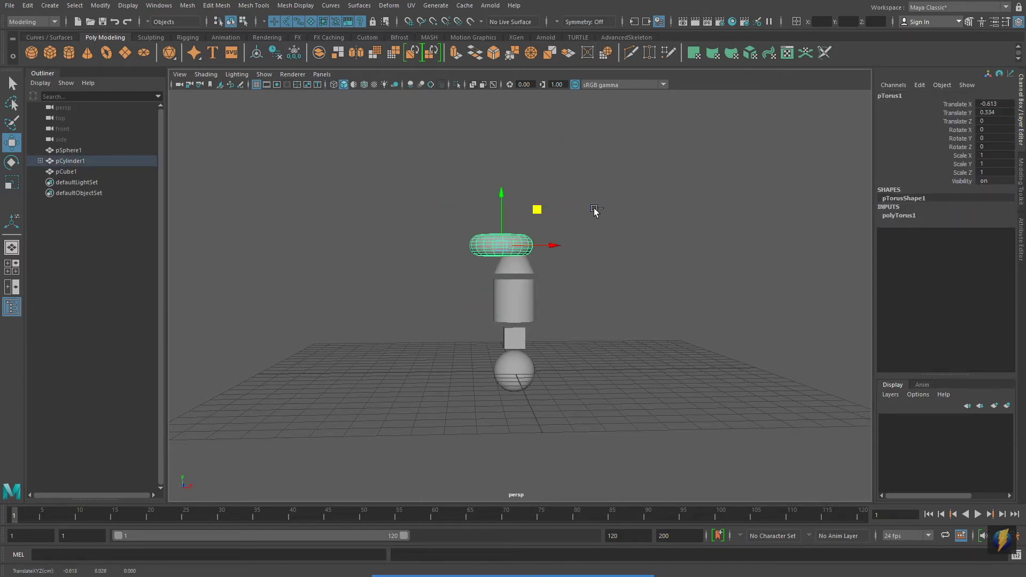
key(ctrl+z)
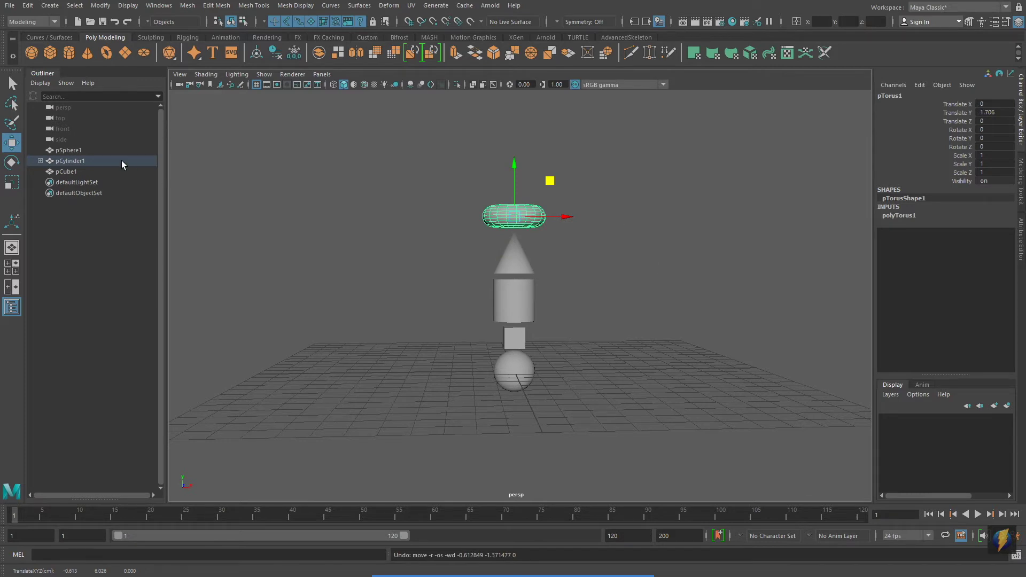
Parent pCylinder1 and its cone-torus chain under pCube1 with the P key.
click(41, 161)
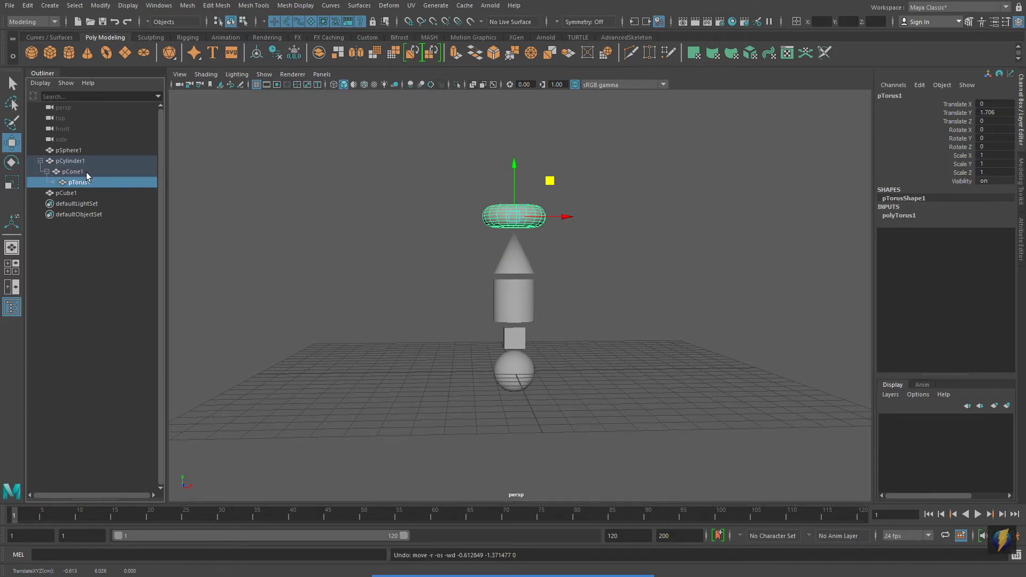
click(85, 172)
click(86, 161)
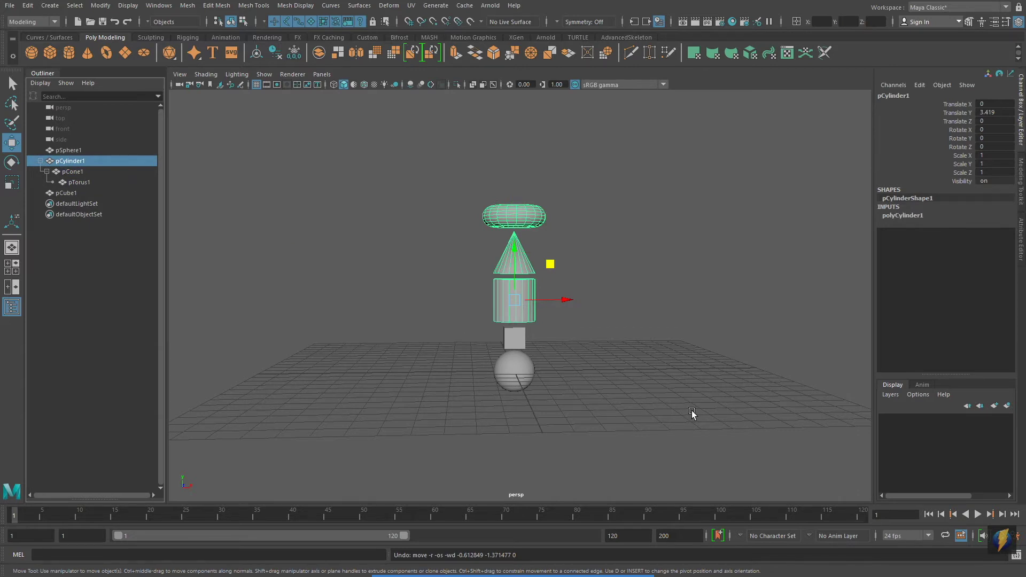
shift+click(522, 343)
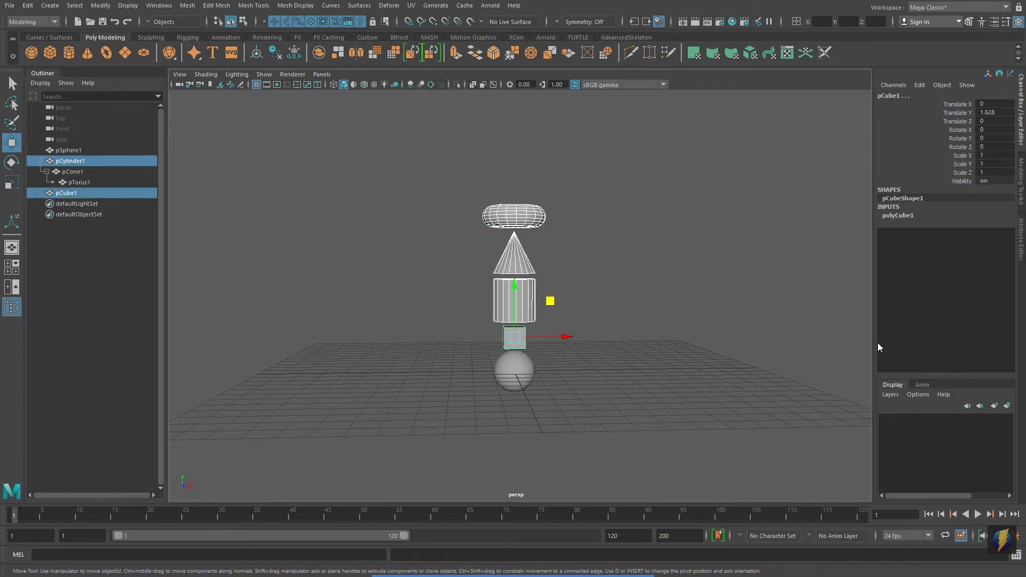
key(p)
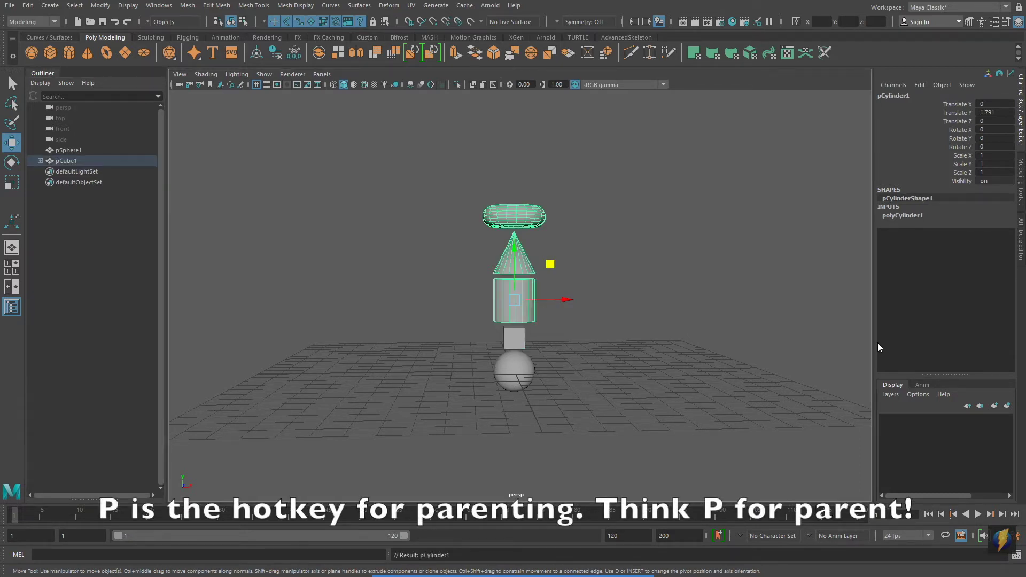
Parent pCube1 under pSphere1 and expand the sphere to show the full chain.
click(517, 342)
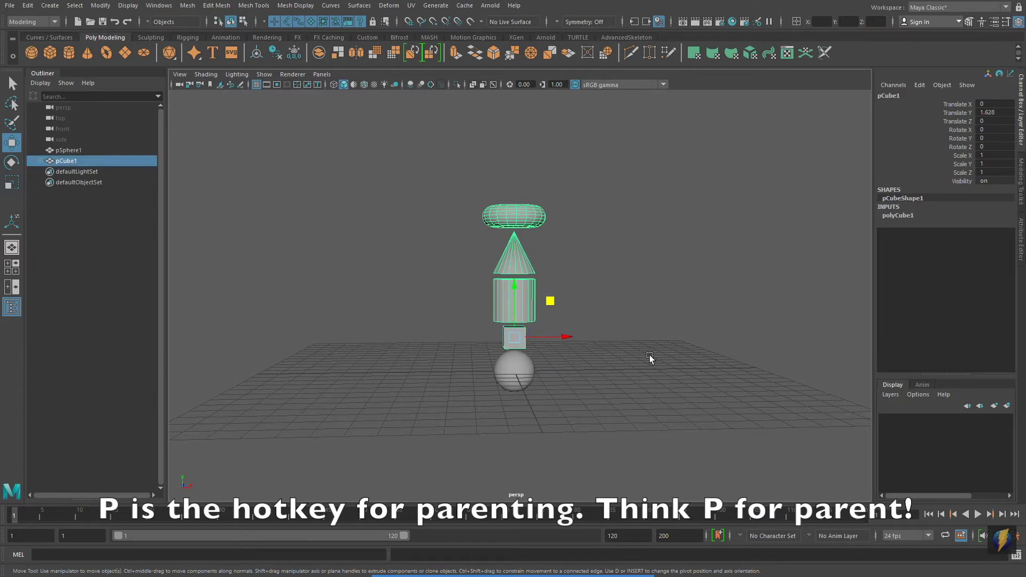
shift+click(521, 374)
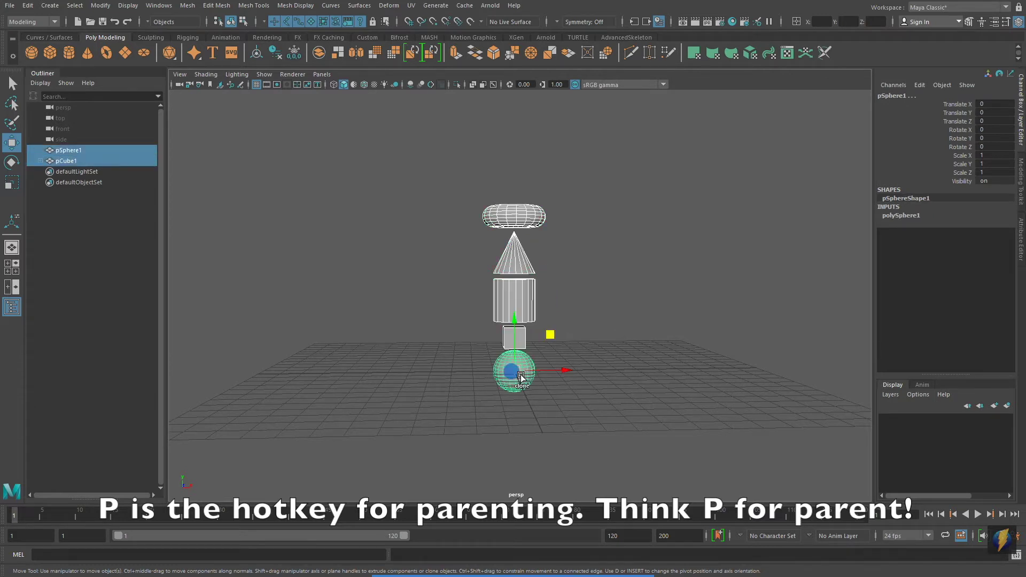
key(p)
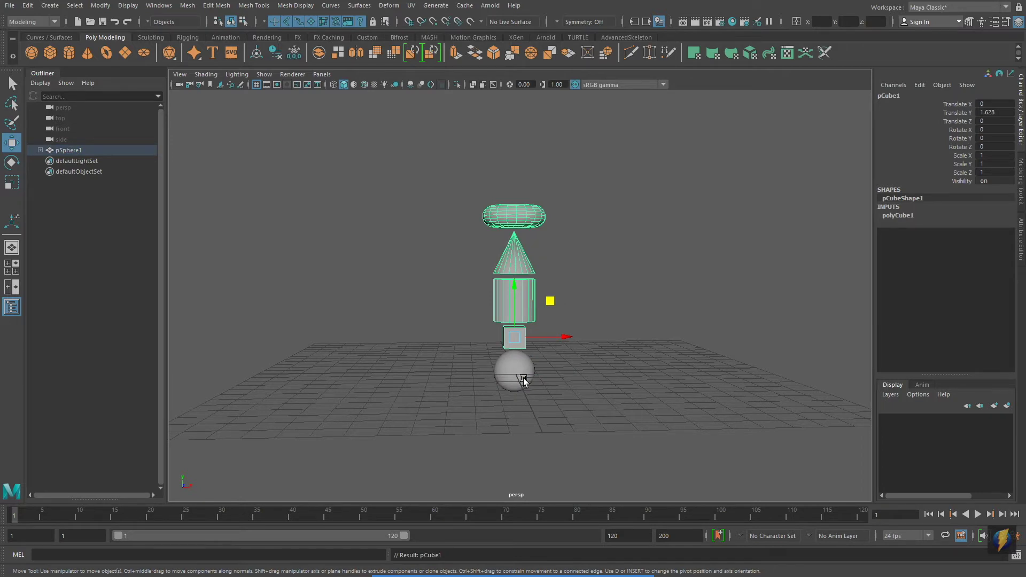
click(40, 150)
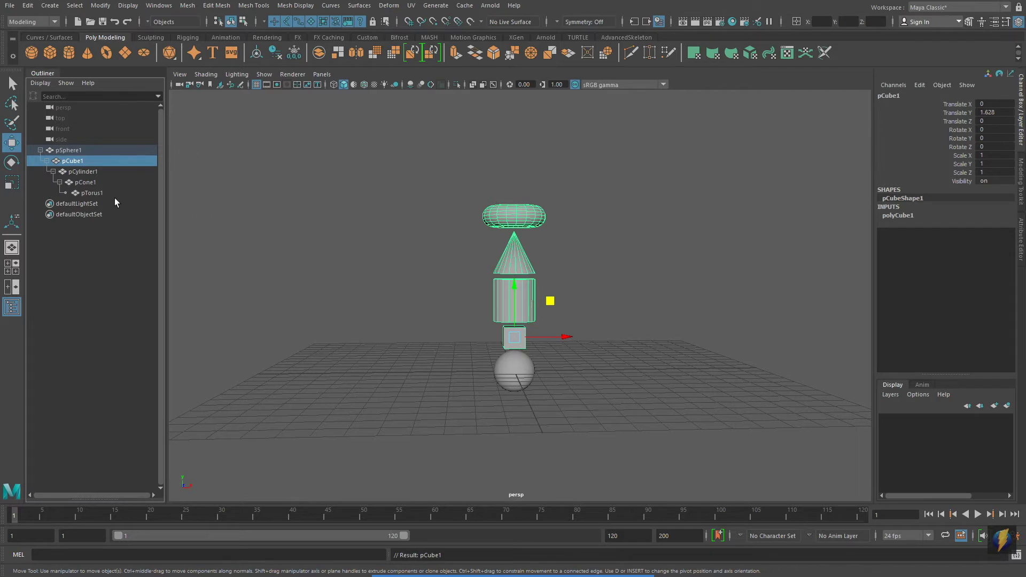
Select pTorus1 and walk the selection up through pCone1, pCylinder1 and pCube1 to pSphere1.
click(91, 193)
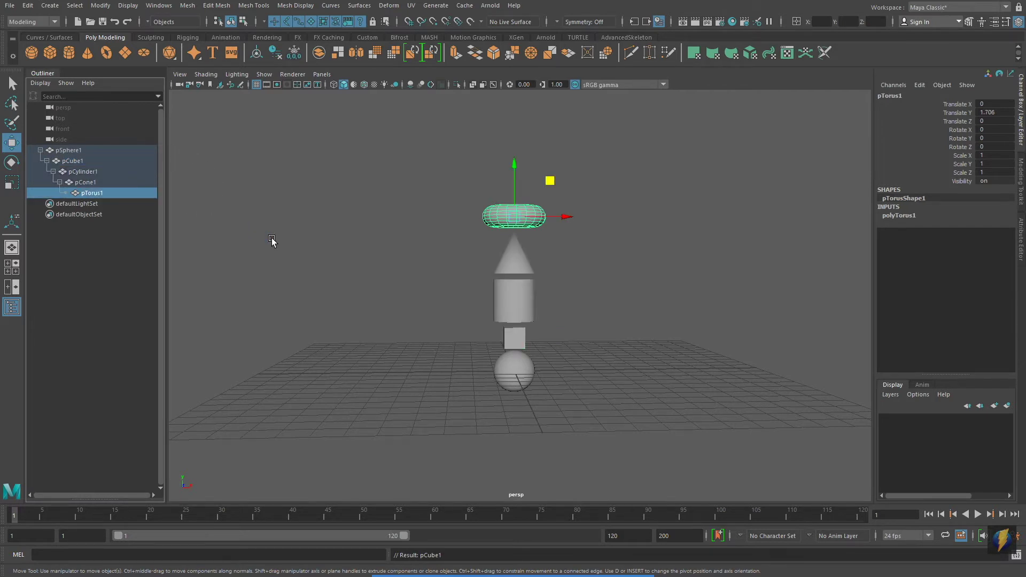
key(Up)
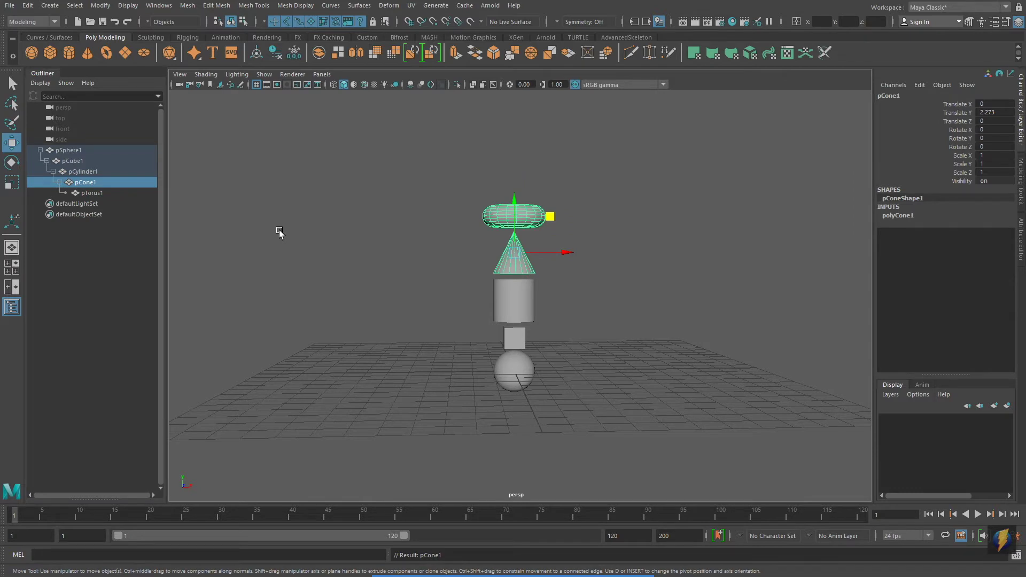
key(Up)
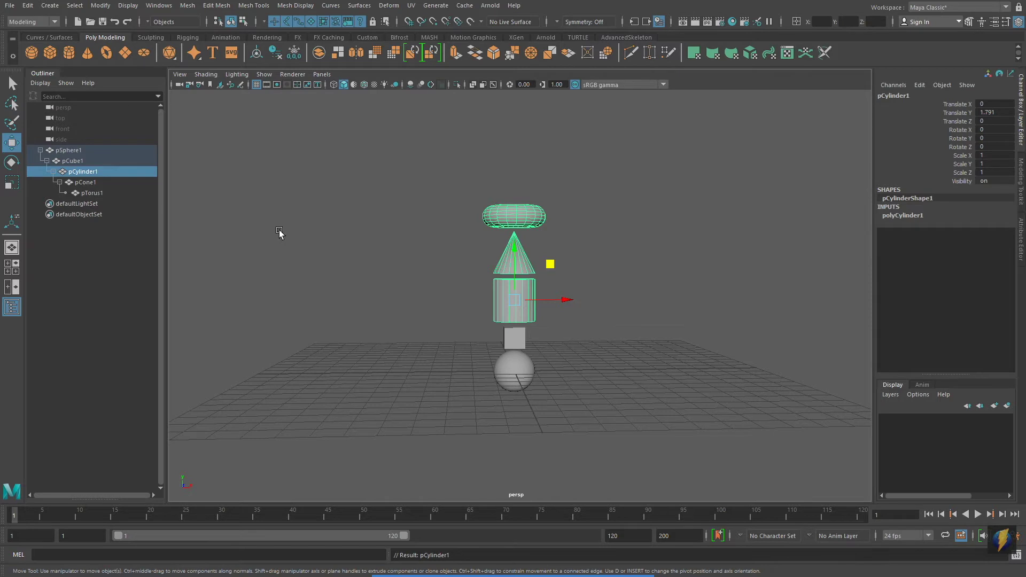
key(Up)
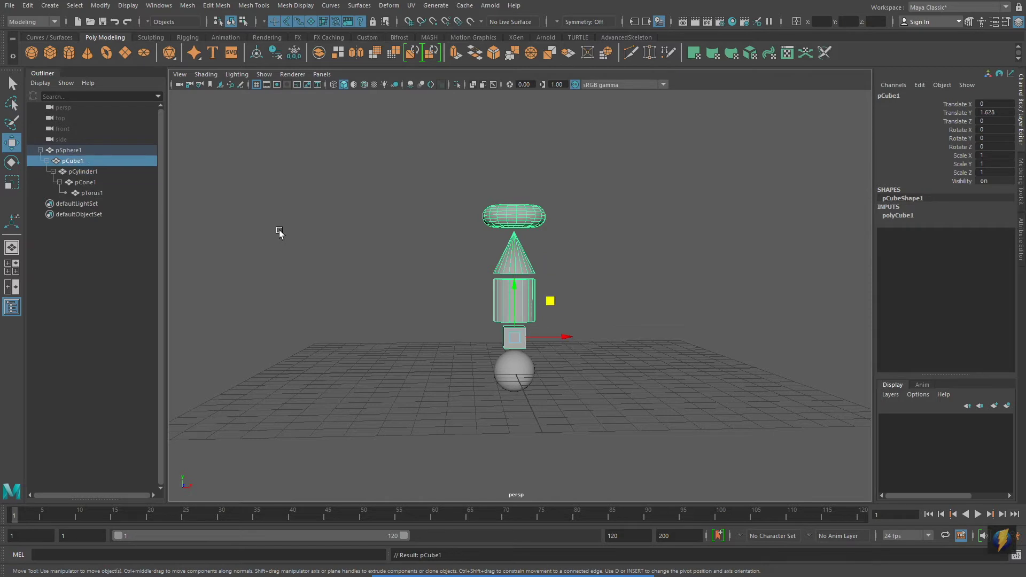
key(Up)
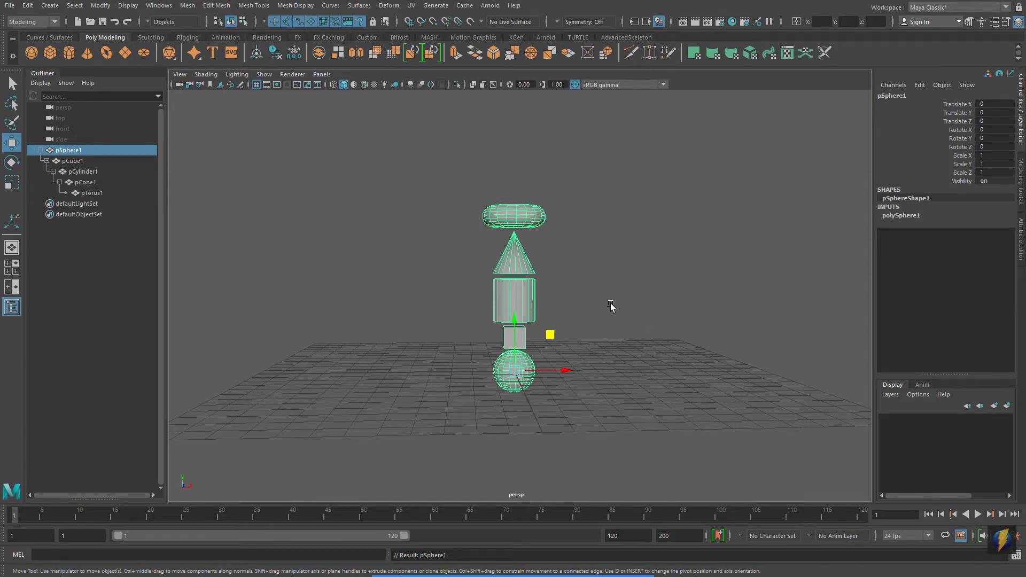
key(e)
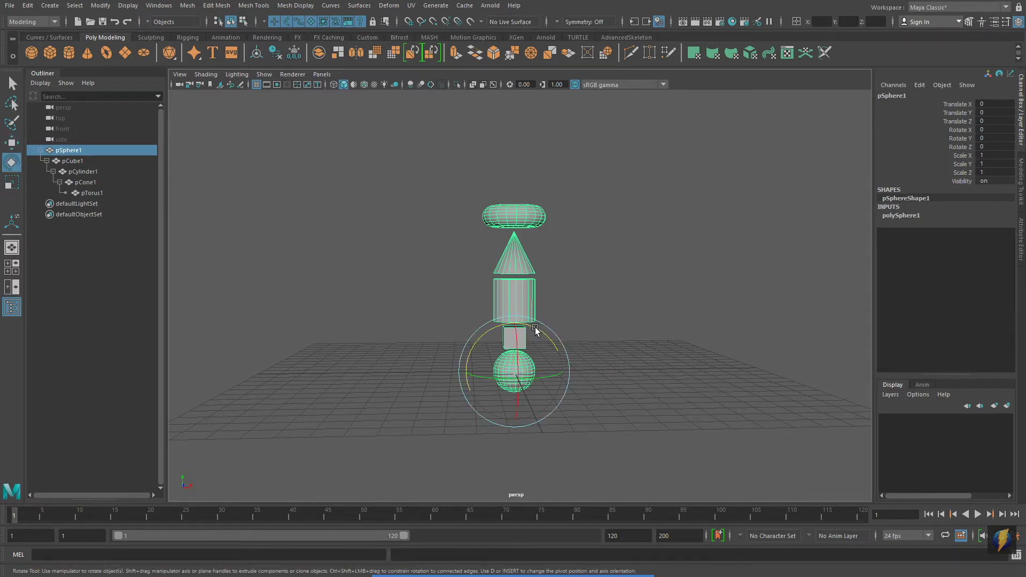
drag(535, 330, 557, 356)
key(ctrl+z)
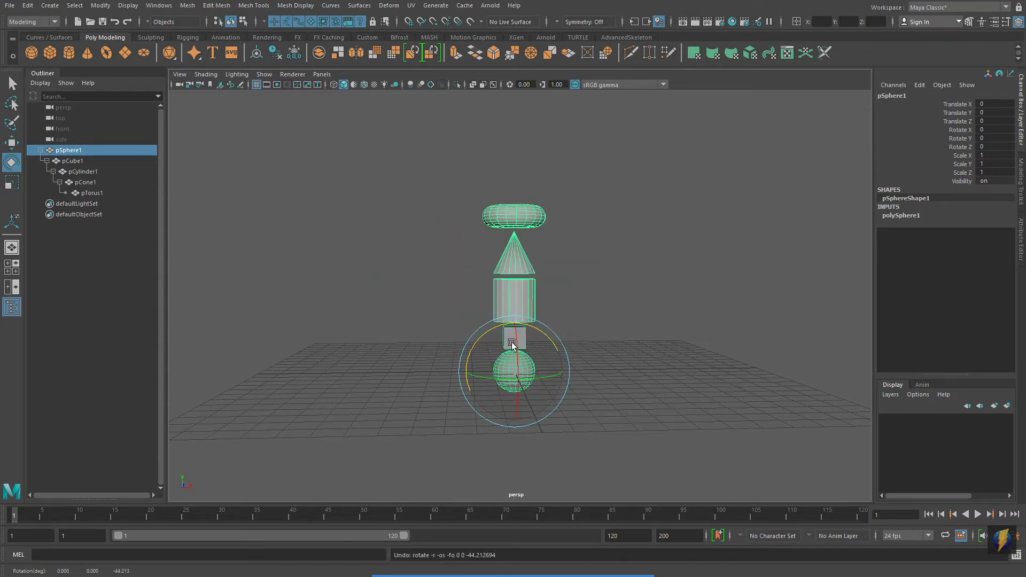
drag(516, 338, 499, 380)
key(ctrl+z)
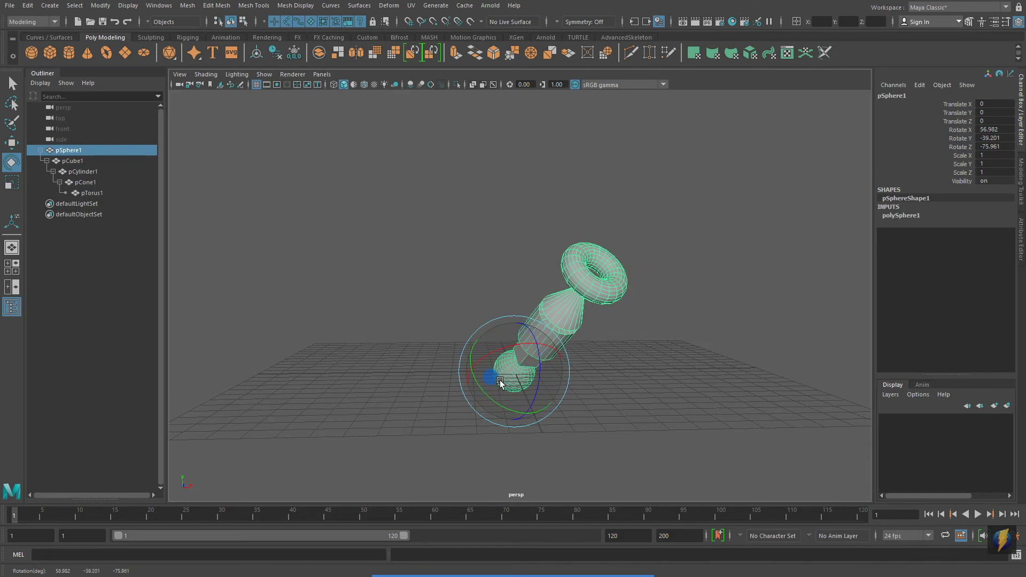
key(ctrl+z)
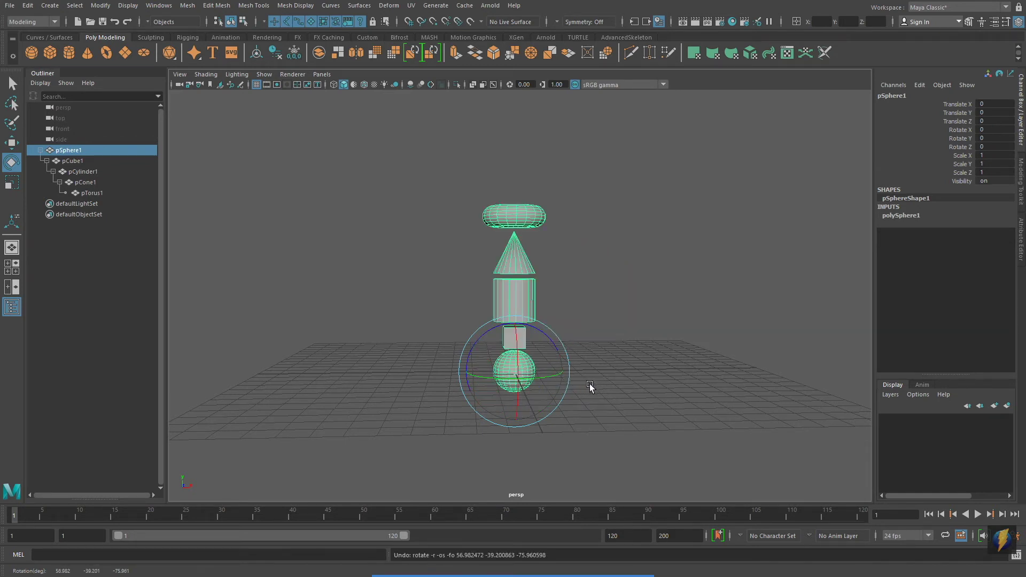
key(r)
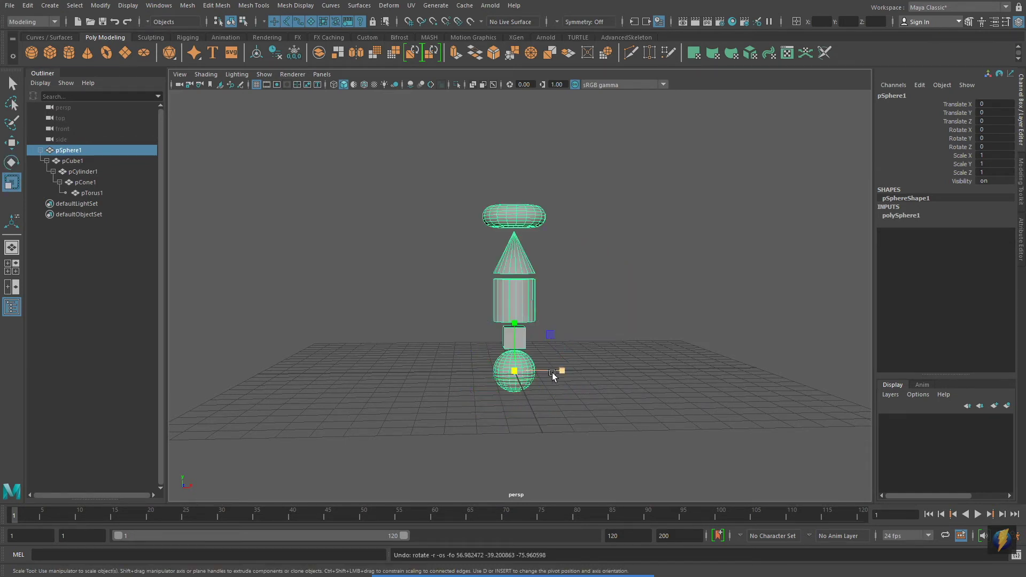
drag(516, 371, 547, 371)
key(ctrl+z)
key(ctrl+z)
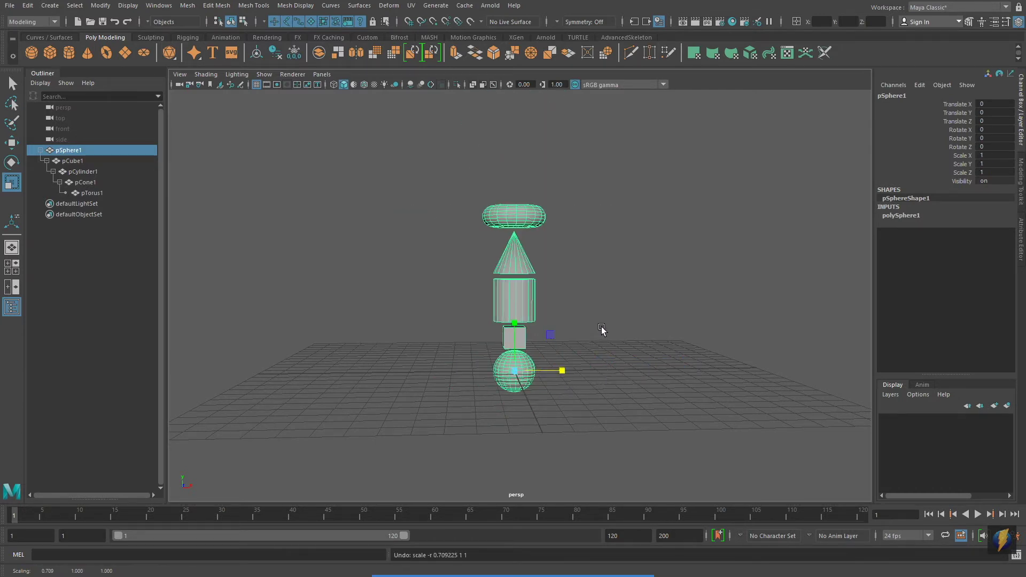
click(74, 161)
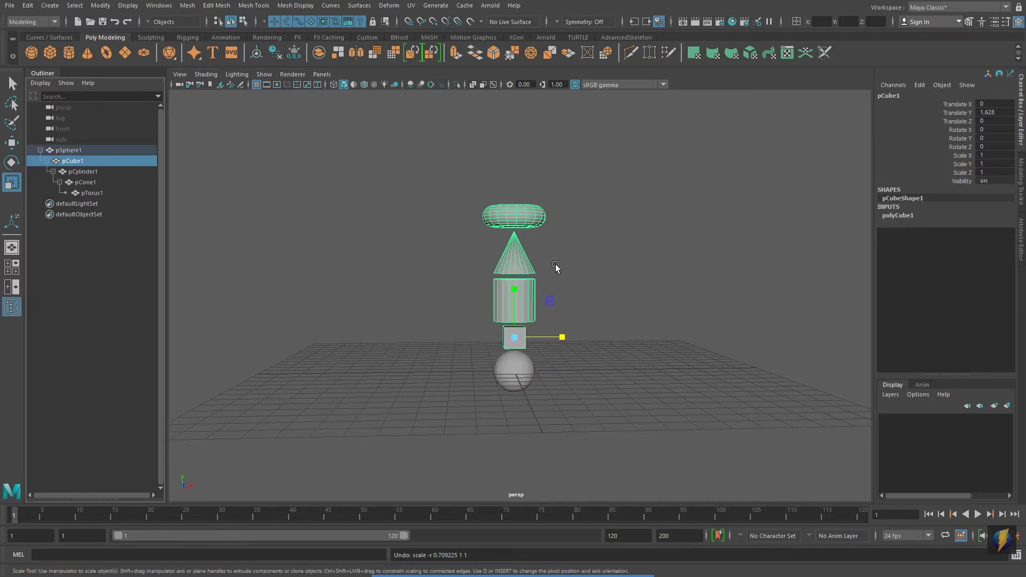
key(e)
drag(543, 294, 602, 344)
key(ctrl+z)
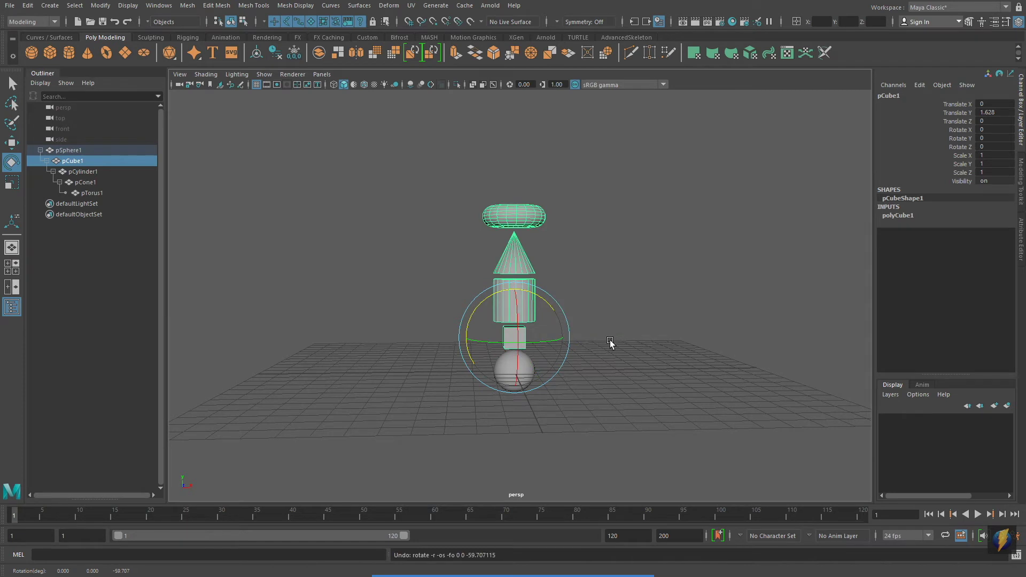
key(r)
drag(514, 338, 614, 335)
key(ctrl+z)
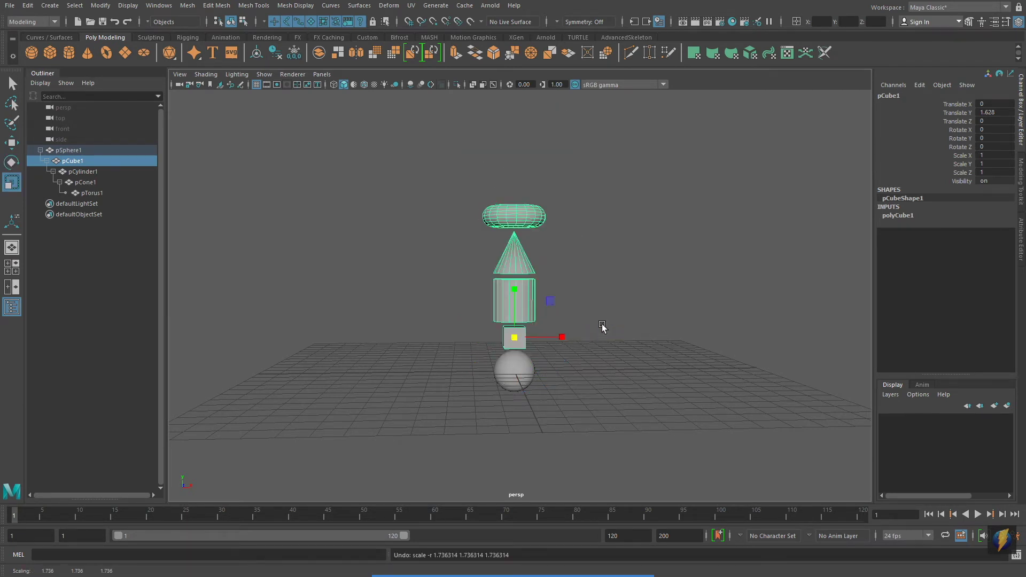
click(128, 172)
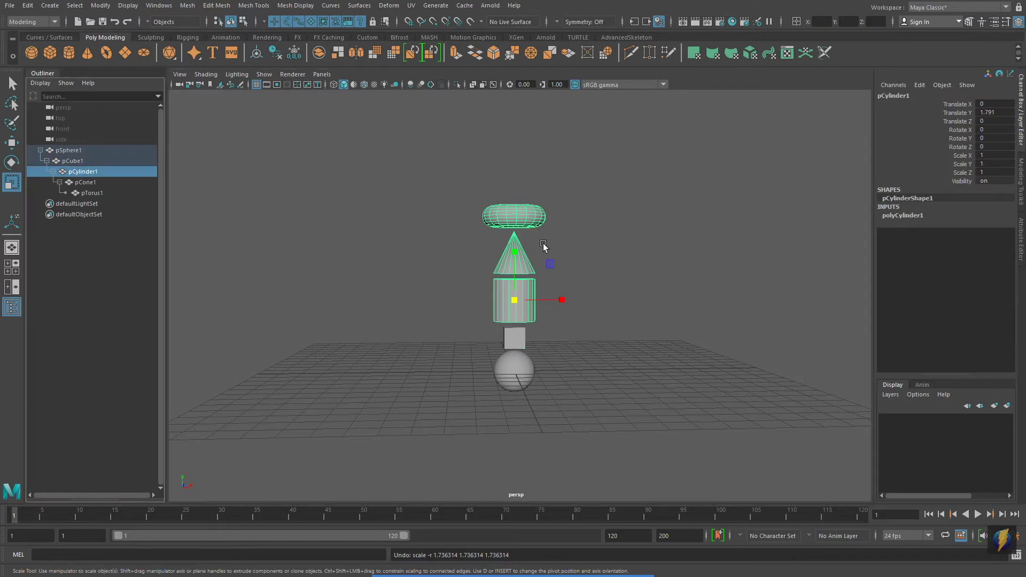
key(e)
drag(540, 258, 575, 283)
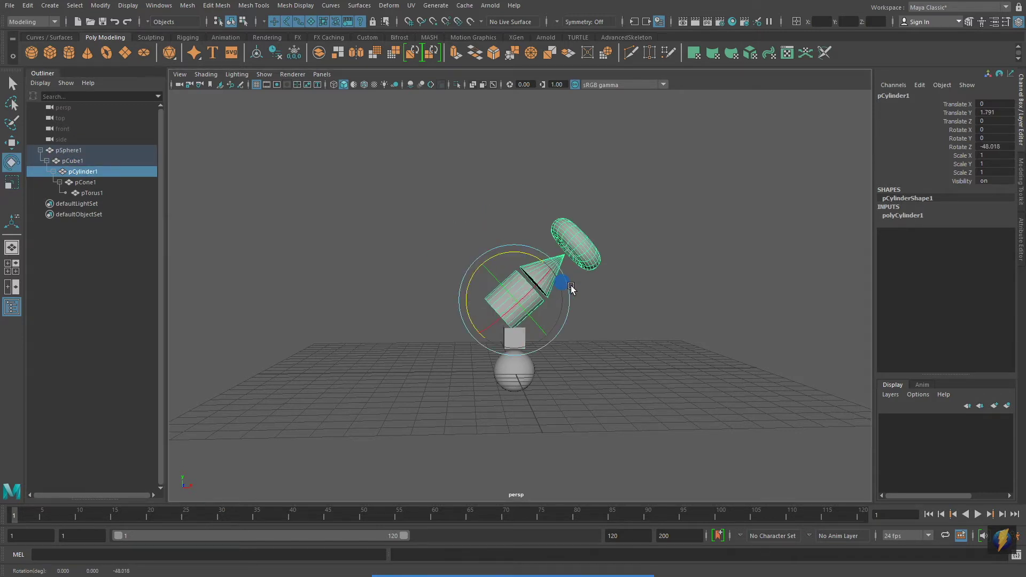
key(ctrl+z)
click(97, 182)
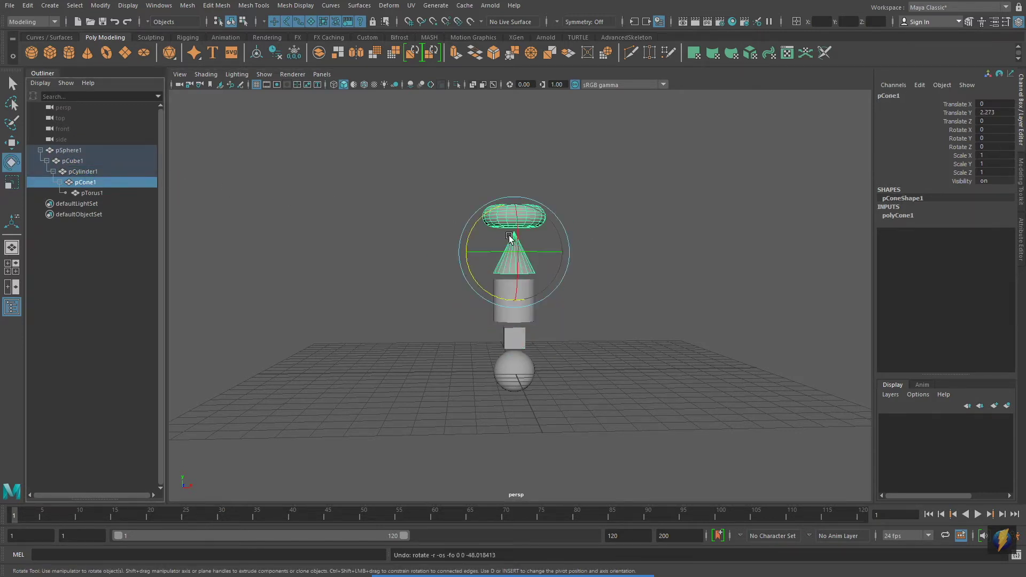
drag(497, 210, 551, 226)
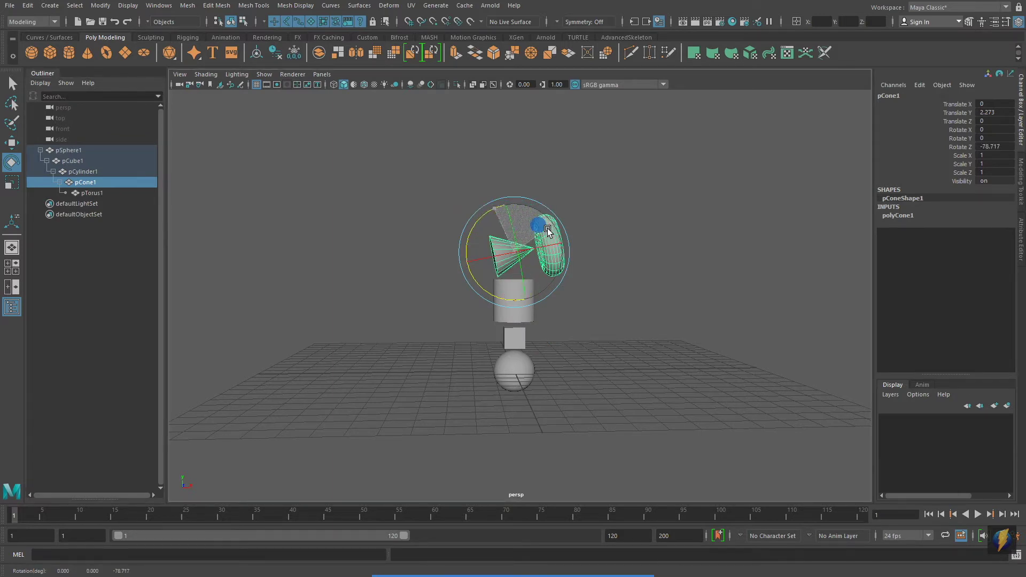
key(ctrl+z)
click(88, 193)
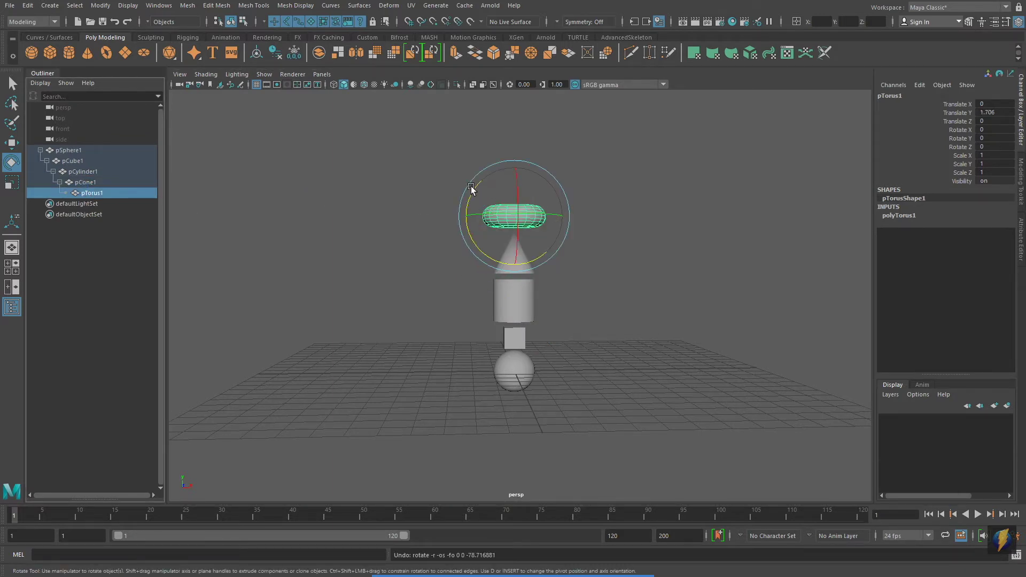
drag(472, 192, 527, 175)
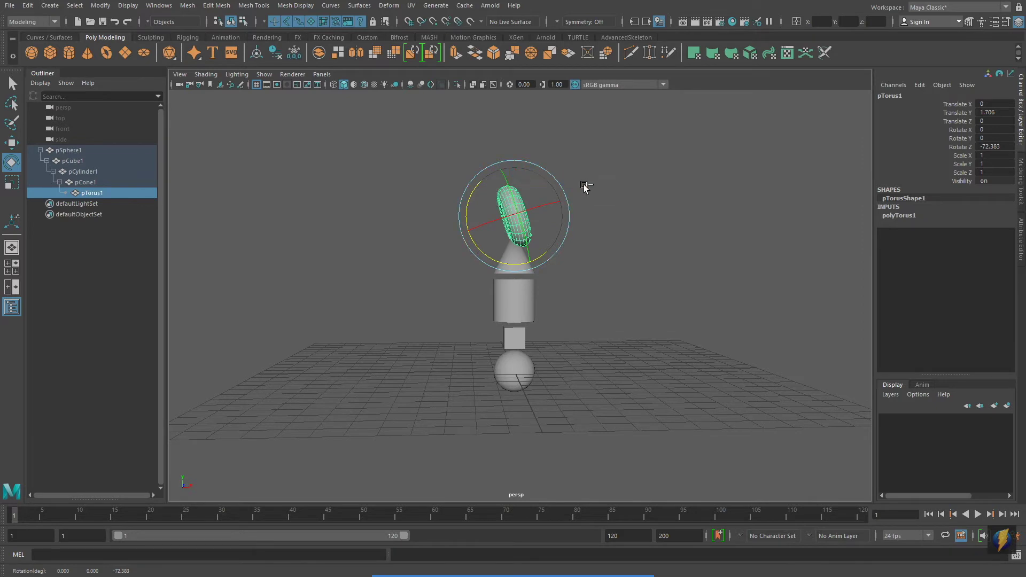
key(ctrl+z)
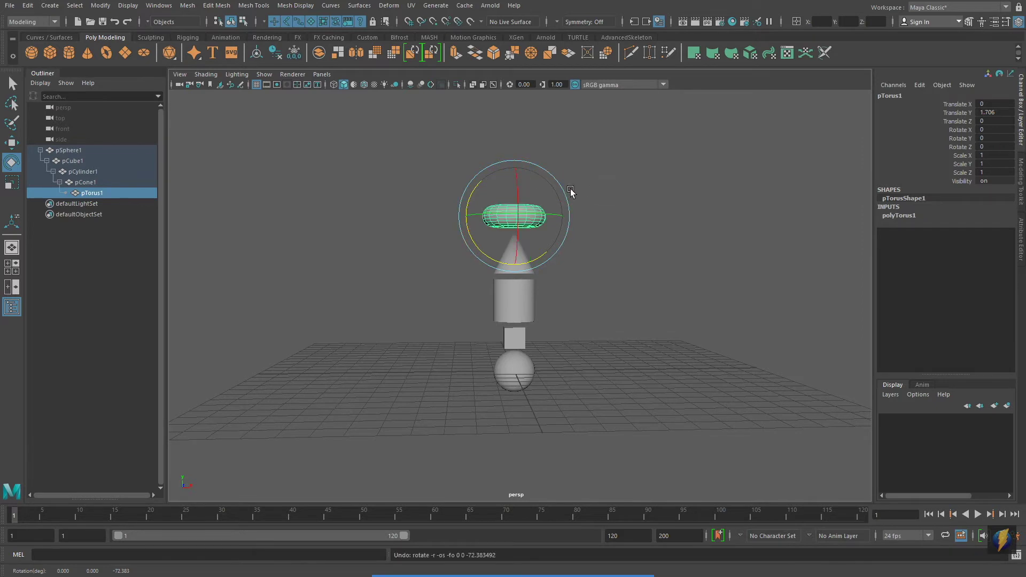
Select pCube1 through pTorus1 and unparent them with Edit > Unparent.
click(716, 274)
click(73, 161)
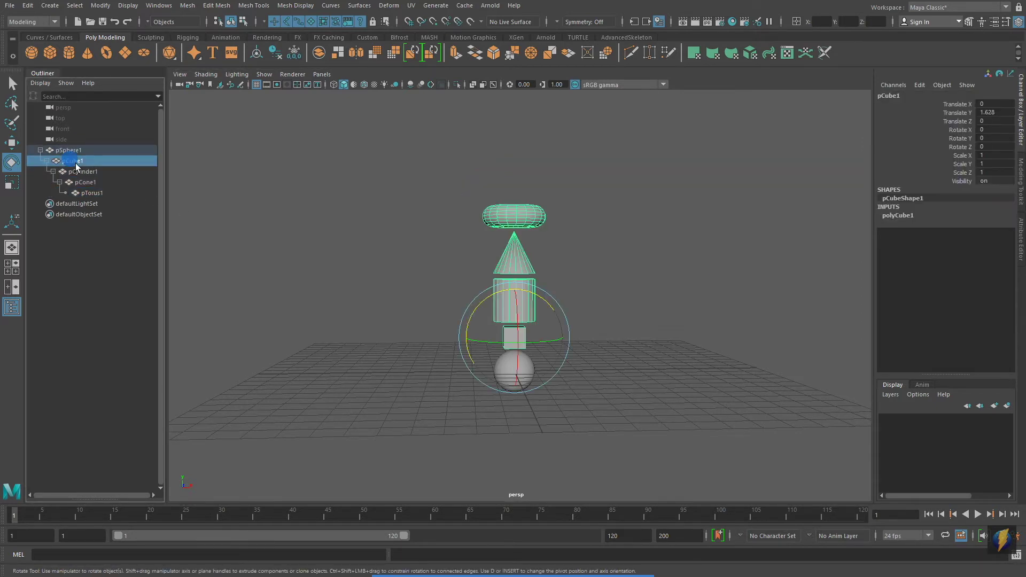
shift+click(92, 192)
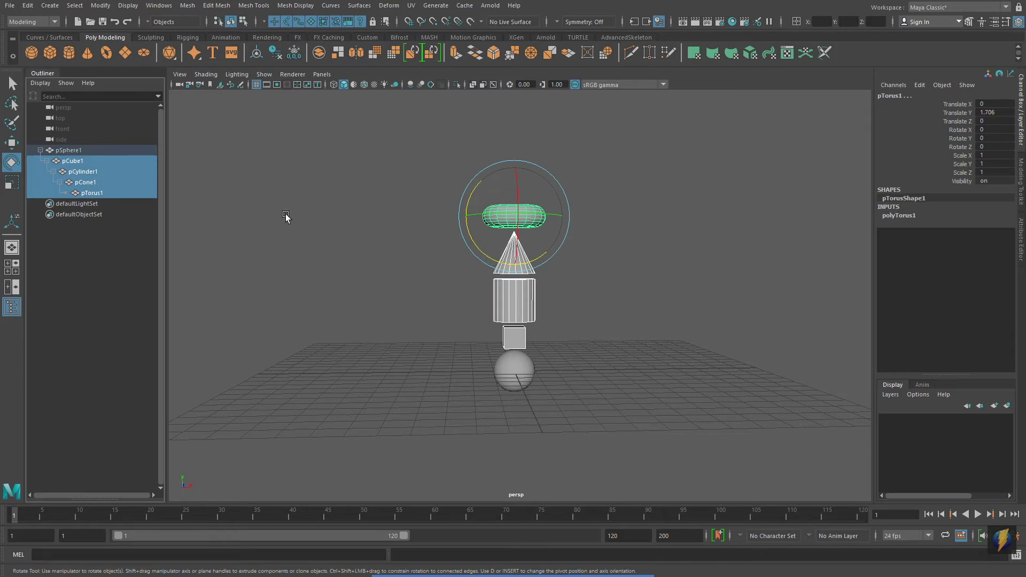
click(28, 6)
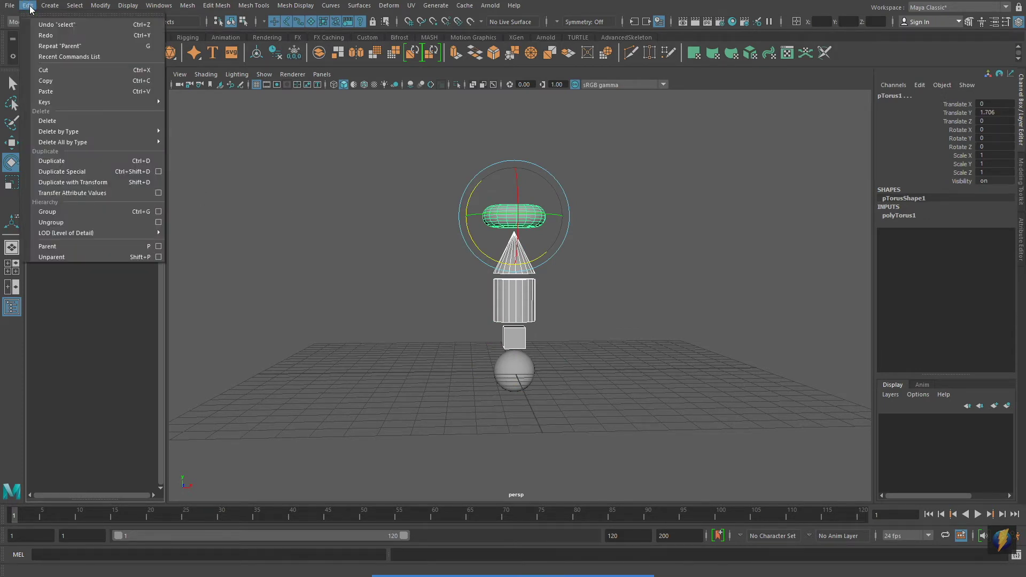
click(85, 257)
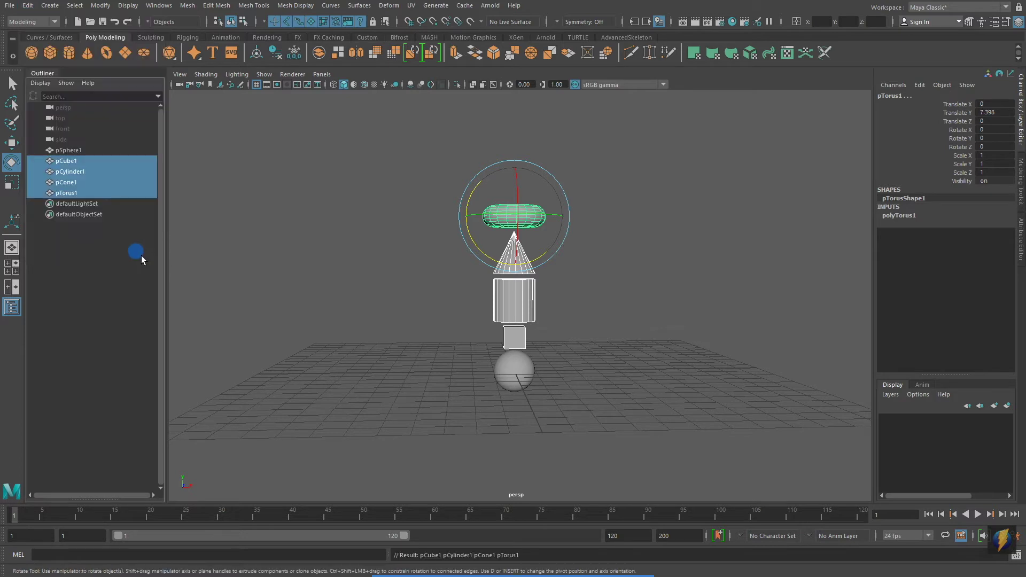
Test-move the sphere to confirm it moves alone, then undo the move.
click(367, 275)
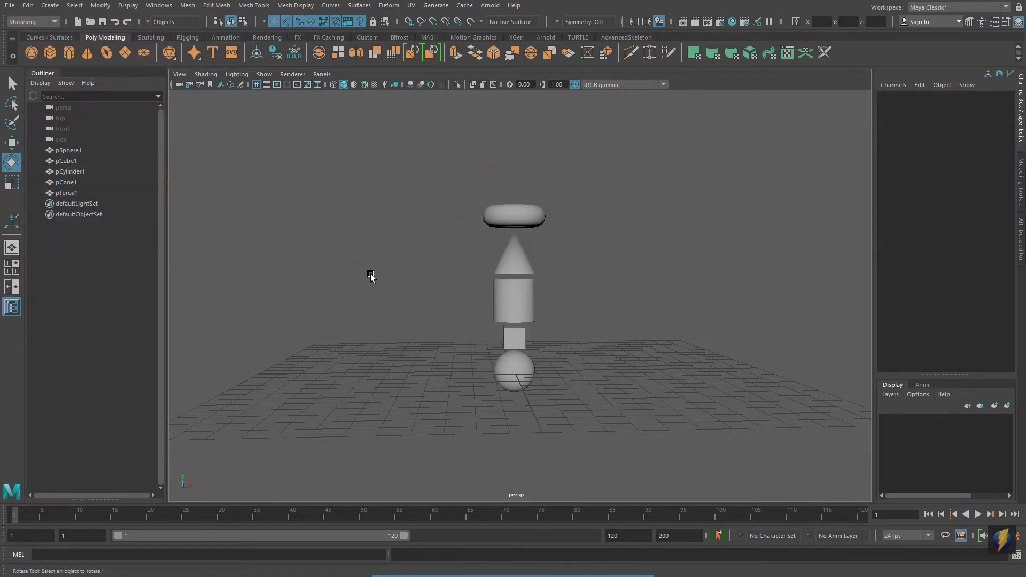
click(523, 376)
key(w)
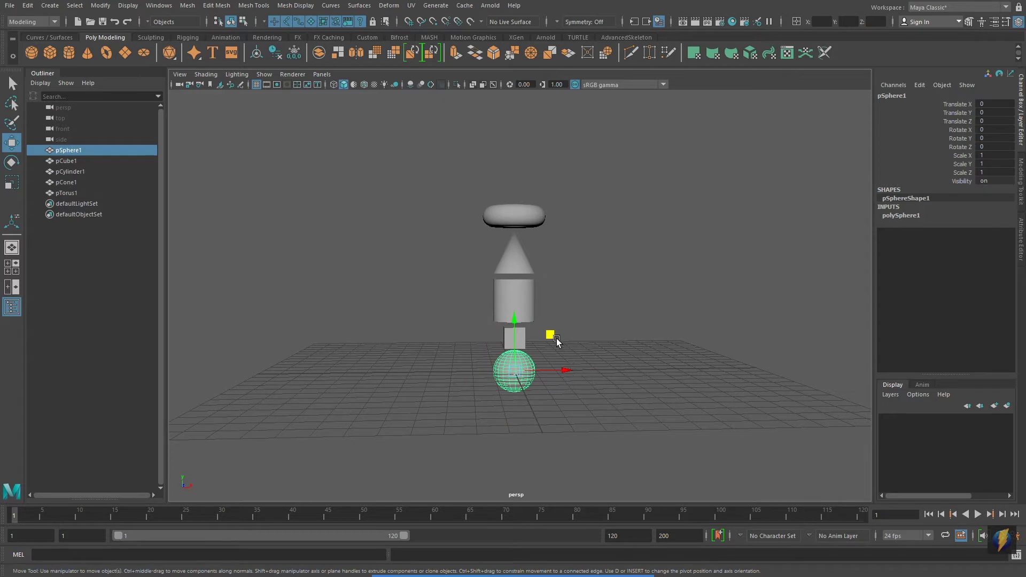
drag(557, 338, 551, 360)
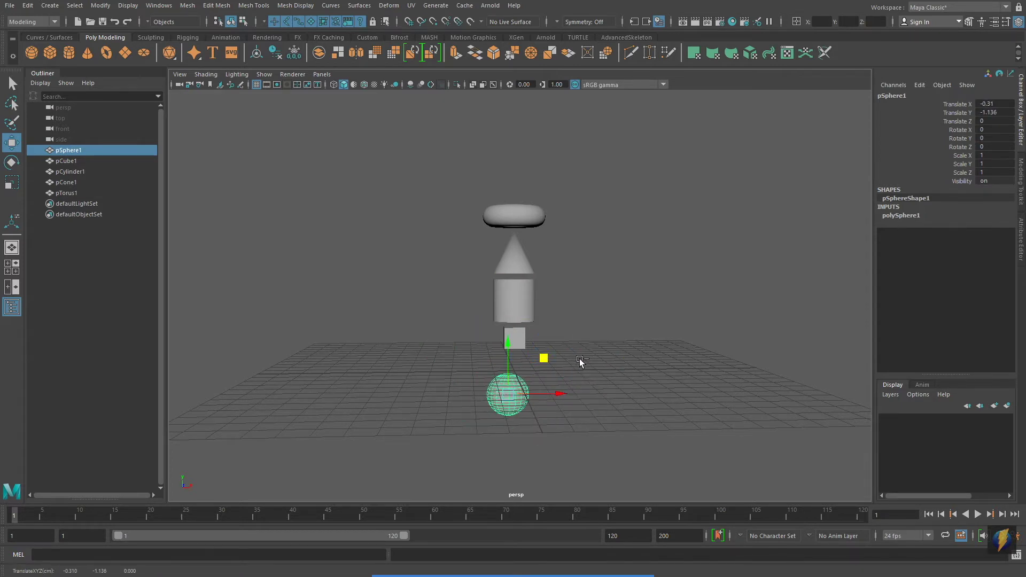
key(ctrl+z)
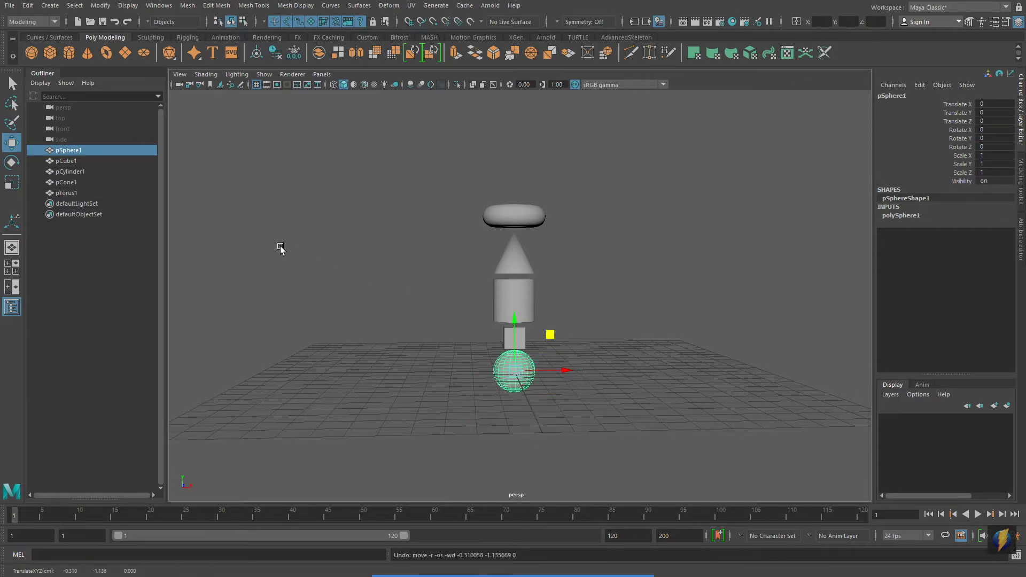
Parent pTorus1 under pCone1, pCone1 under pCylinder1, pCylinder1 under pCube1, and pCube1 under pSphere1.
click(66, 193)
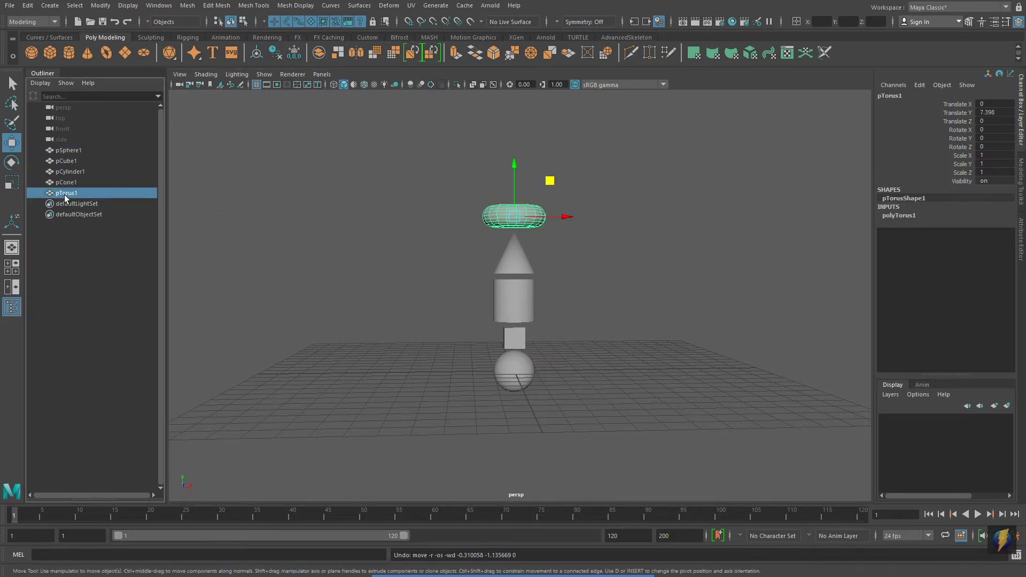
middle_drag(66, 195, 66, 183)
click(69, 182)
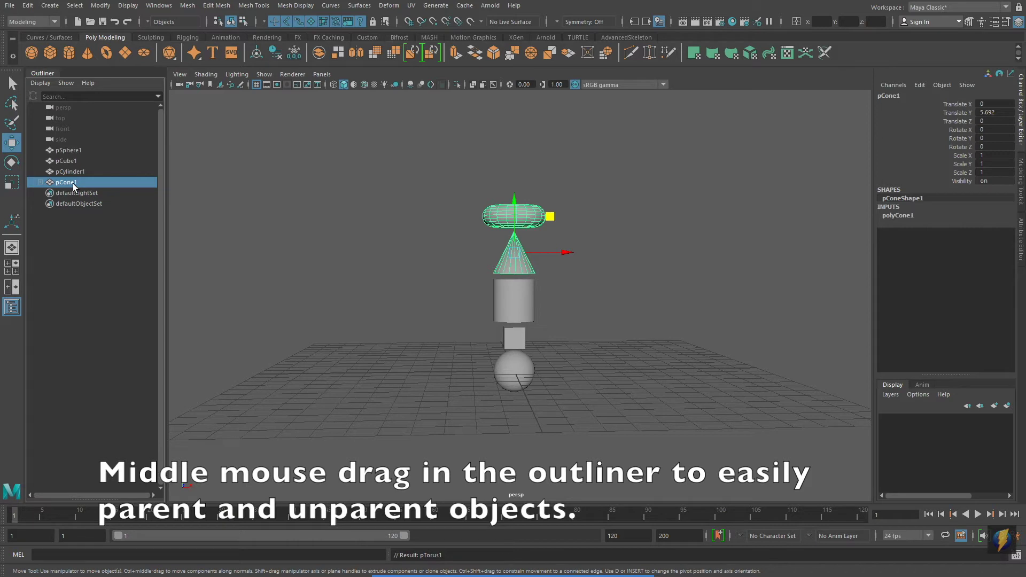
middle_drag(72, 184, 79, 174)
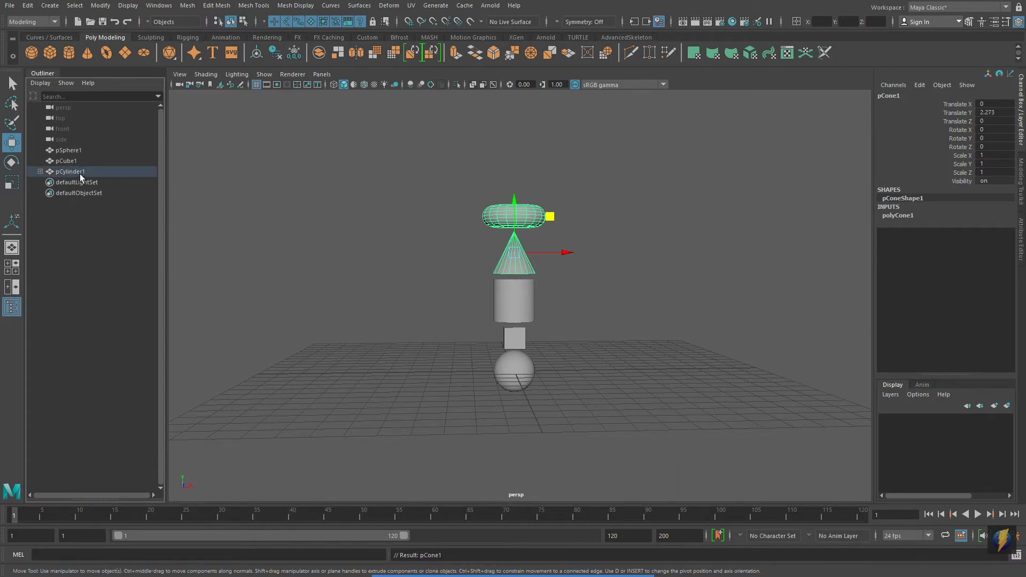
click(79, 172)
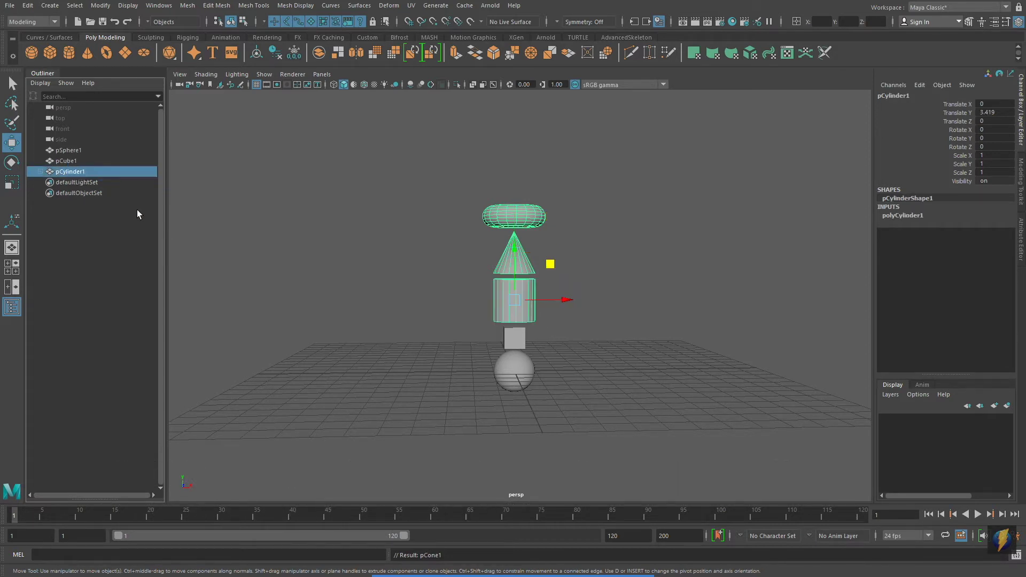
middle_drag(72, 172, 72, 160)
click(68, 162)
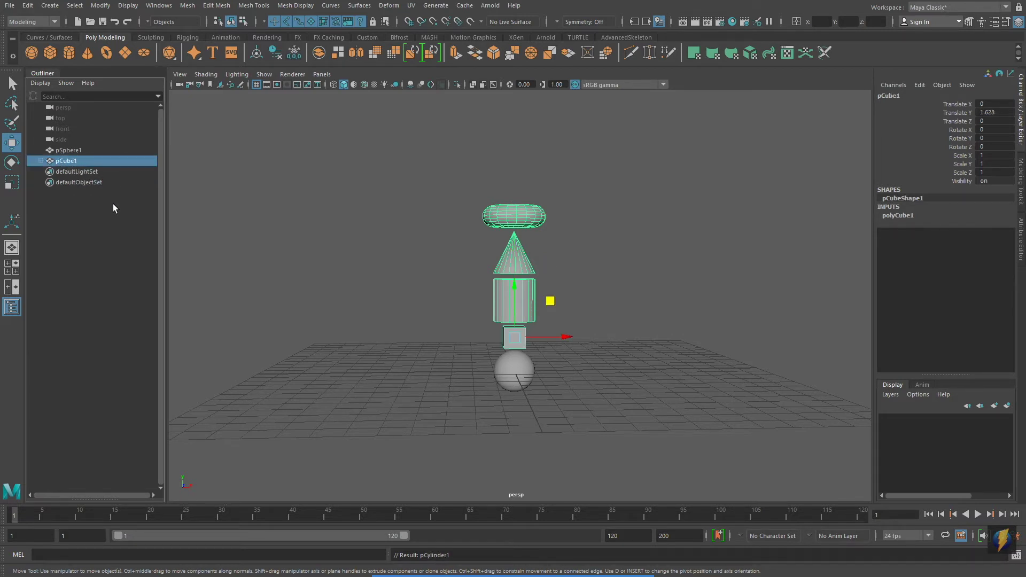
middle_drag(71, 162, 71, 150)
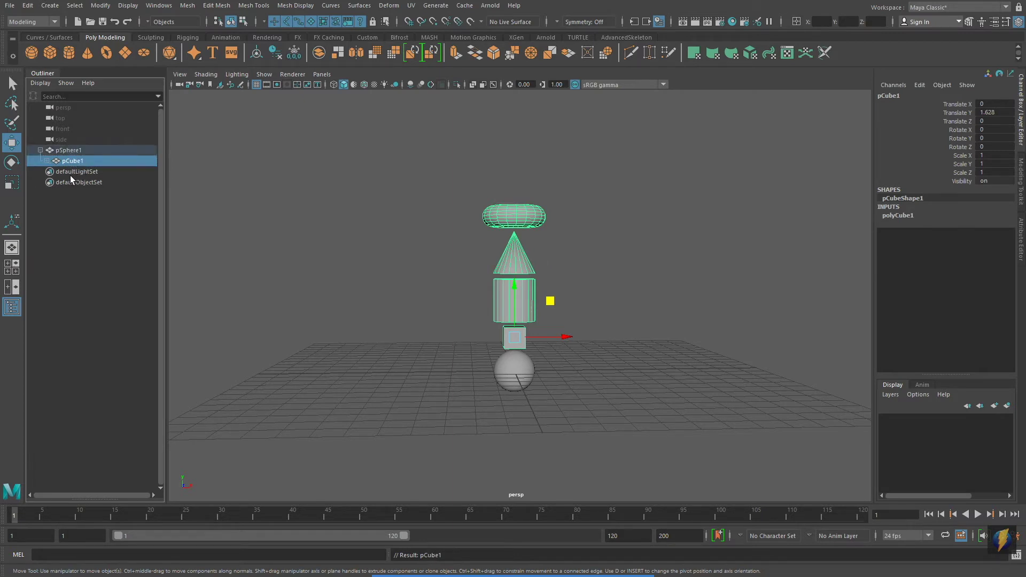
Expand pSphere1's hierarchy and step the selection from pTorus1 up to its parent.
click(40, 151)
click(96, 193)
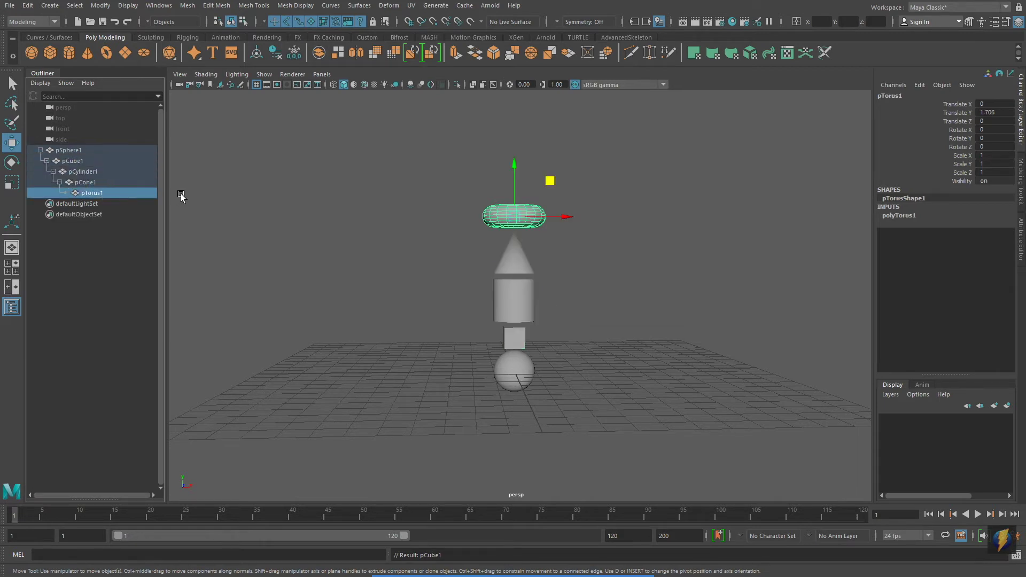
key(Up)
key(Up)
key(Up)
key(Up)
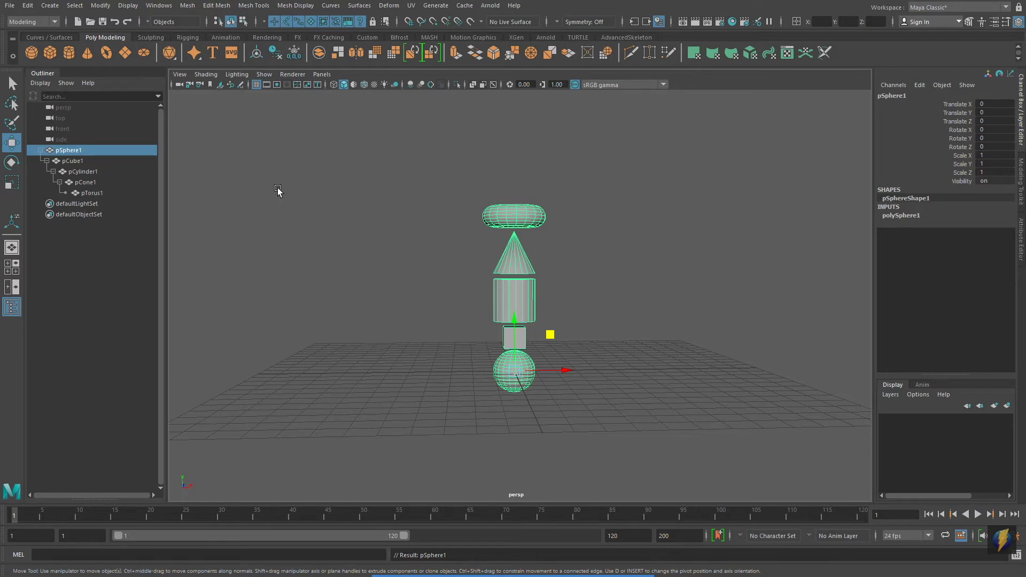
Unparent pTorus1, pCone1, pCylinder1 and pCube1 to the top level, then put pCube1 under pCylinder1.
click(94, 194)
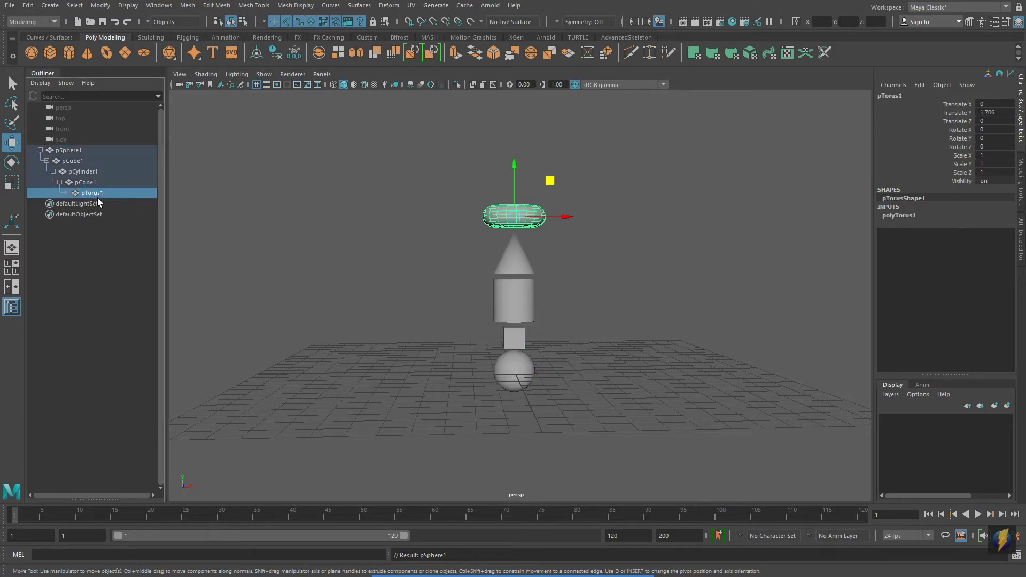
drag(97, 201, 100, 265)
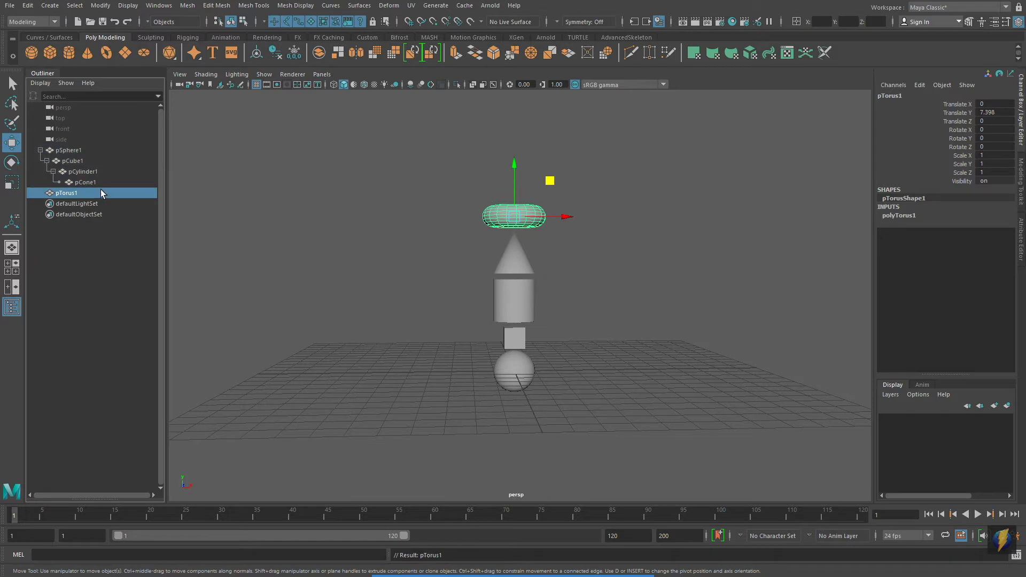
click(94, 185)
drag(94, 184, 95, 245)
drag(86, 162, 85, 259)
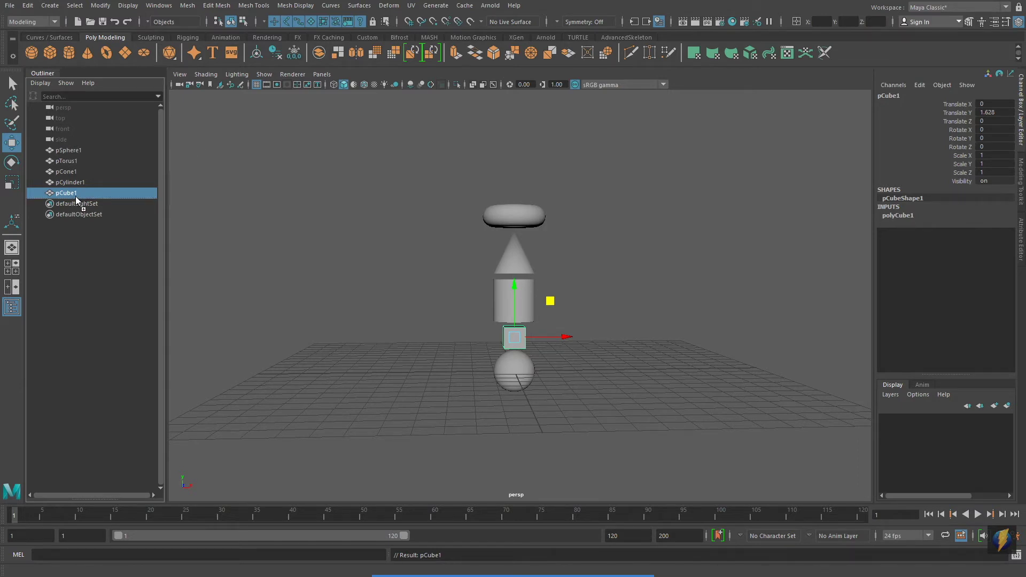
drag(75, 197, 76, 184)
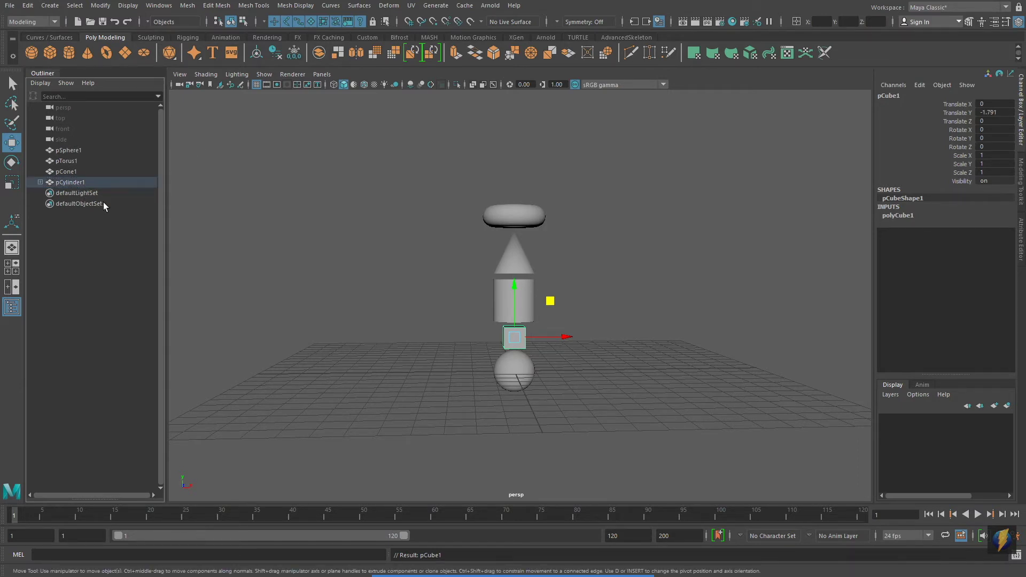
Parent pCone1 under pCylinder1 and drag pSphere1 into the pCube1 branch.
click(75, 171)
mouse_move(78, 171)
mouse_down()
mouse_move(78, 182)
mouse_move(79, 161)
mouse_move(83, 191)
mouse_move(75, 171)
mouse_up()
click(98, 153)
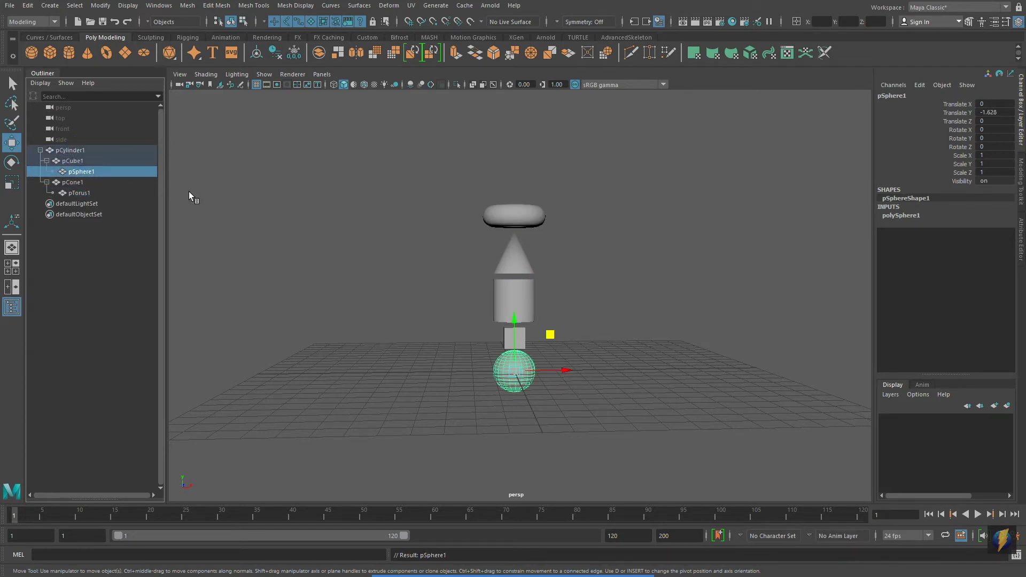
click(101, 303)
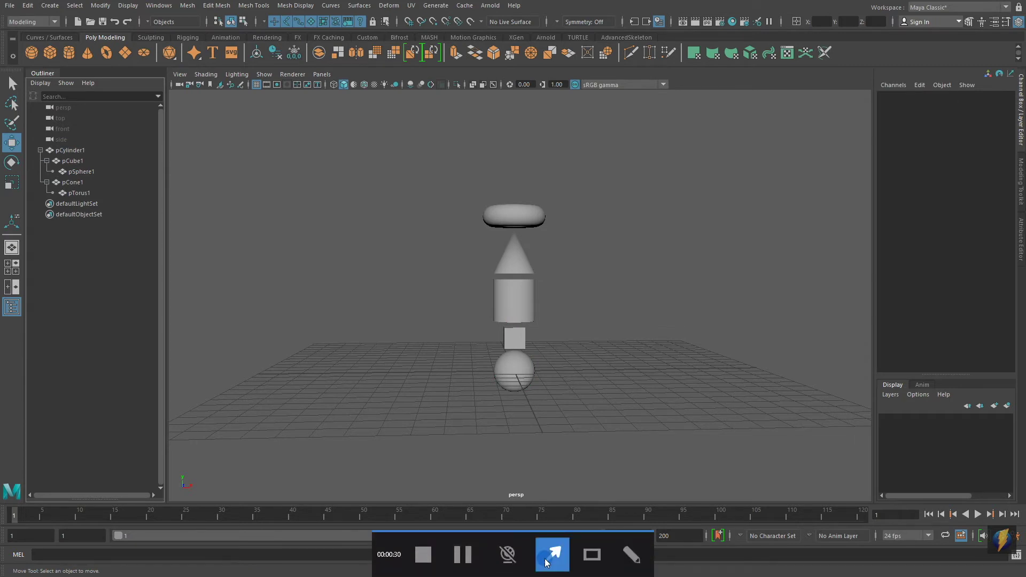
click(546, 563)
mouse_move(393, 458)
mouse_down()
mouse_move(90, 154)
mouse_move(108, 166)
mouse_move(88, 155)
mouse_move(106, 165)
mouse_move(100, 194)
mouse_move(89, 187)
mouse_up()
Test-move the cylinder and the cube so their children follow, undoing each move.
click(514, 301)
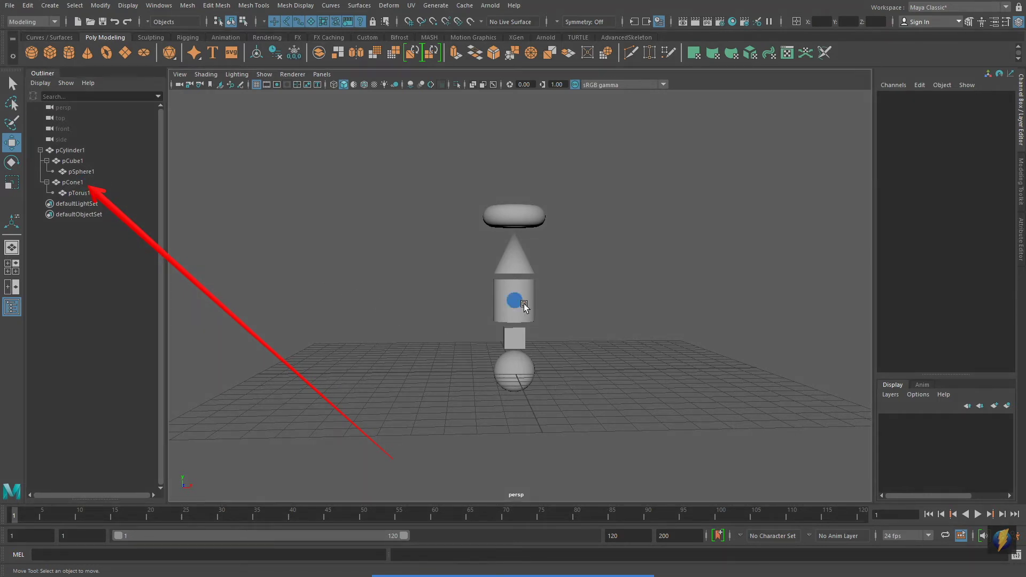
mouse_move(557, 270)
middle_down()
mouse_move(624, 293)
mouse_move(495, 257)
middle_up()
key(ctrl+z)
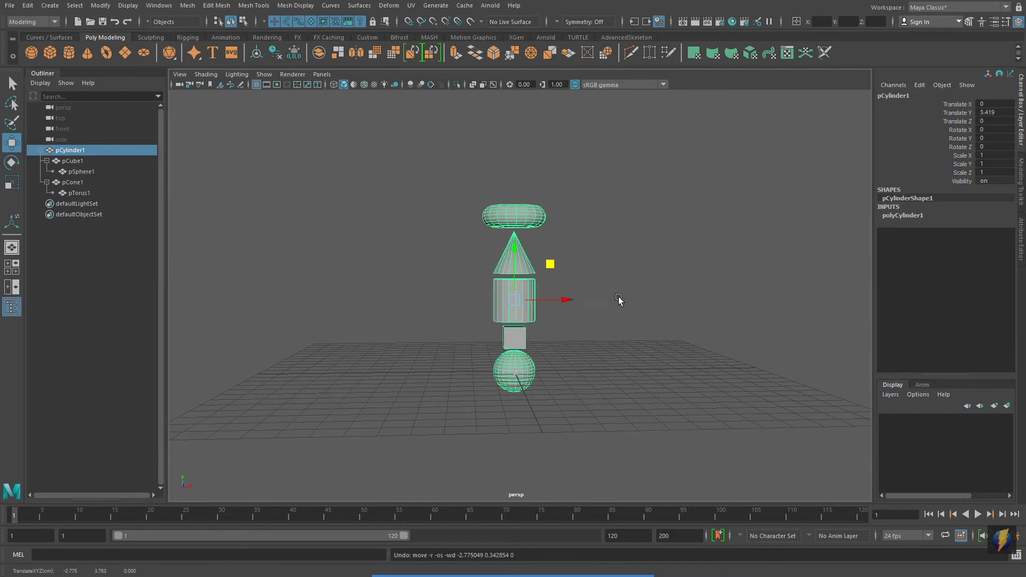
click(515, 339)
drag(548, 295, 597, 336)
key(ctrl+z)
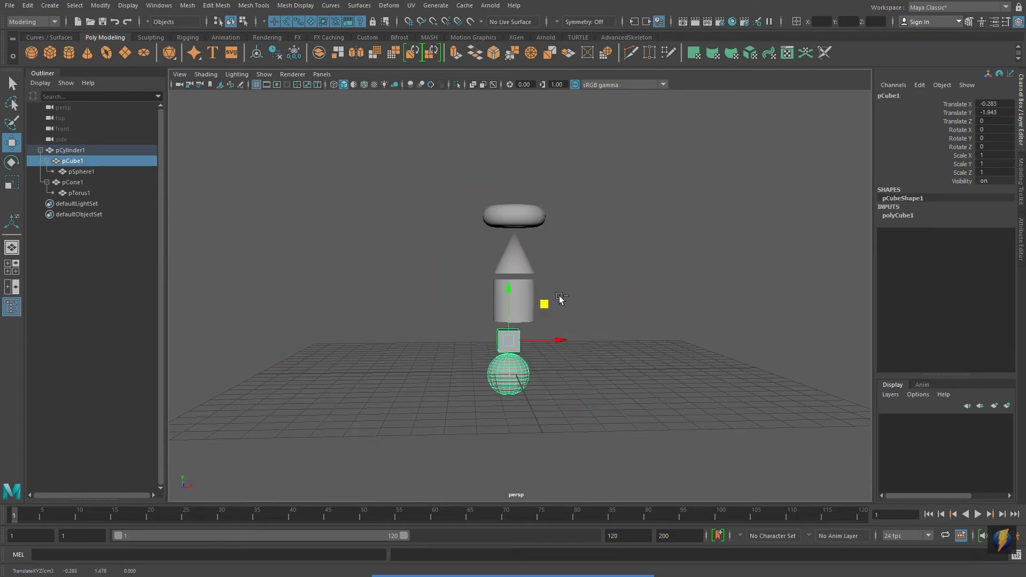
key(ctrl+z)
Test-move and rotate the cone with its torus, undoing both changes.
click(518, 249)
mouse_move(550, 219)
mouse_down()
mouse_move(602, 238)
mouse_move(552, 222)
mouse_up()
key(ctrl+z)
key(e)
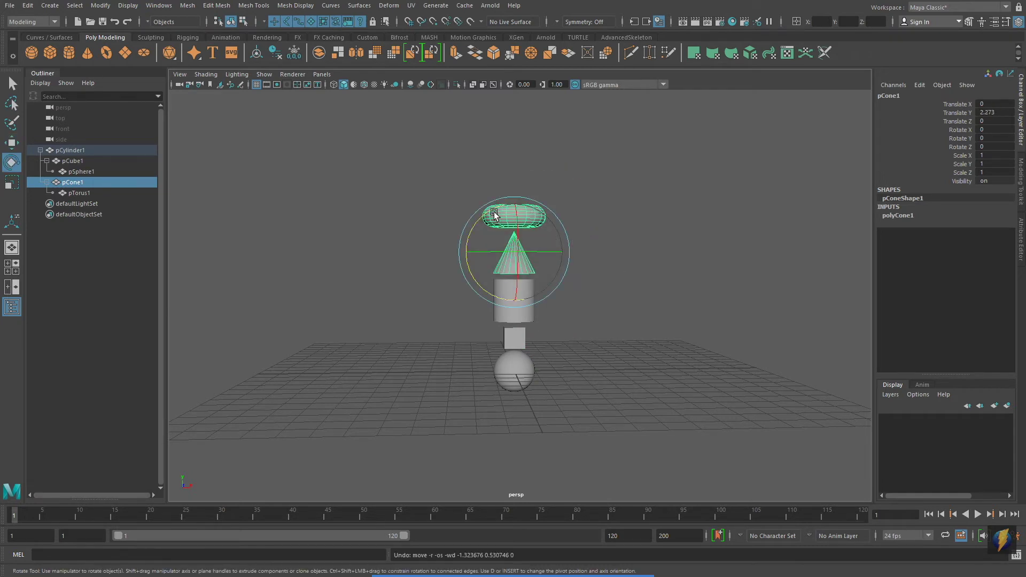
drag(479, 218, 436, 210)
key(ctrl+z)
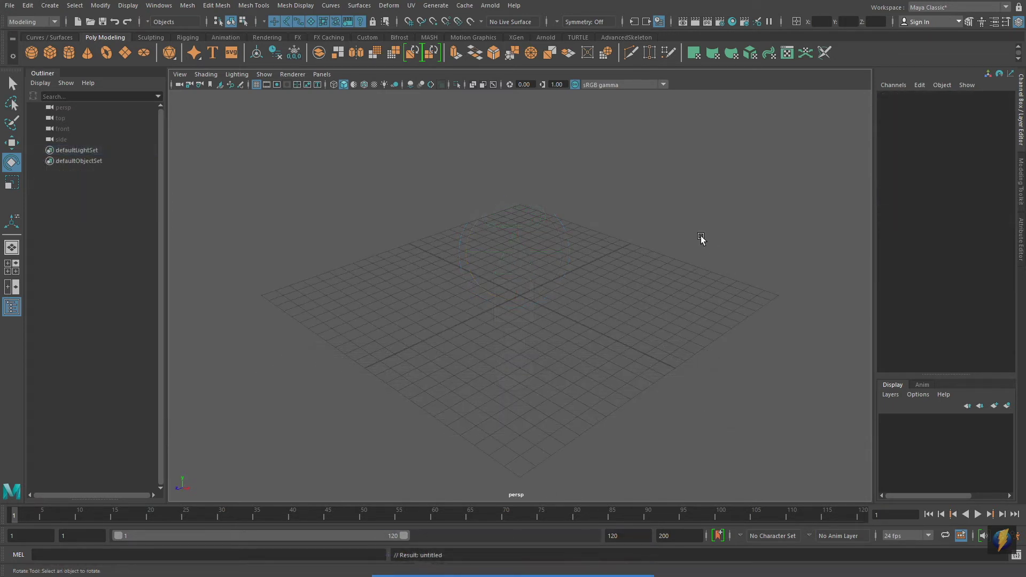
Create a polygon cone at the origin and frame it in the front view.
click(87, 52)
alt+drag(656, 300, 617, 290)
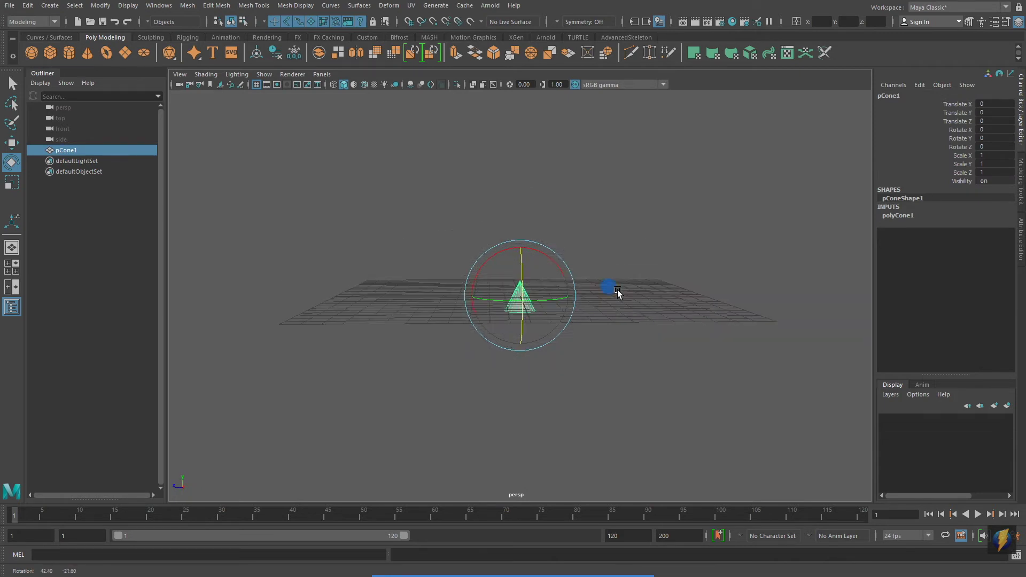
alt+right_drag(567, 317, 659, 315)
key(space)
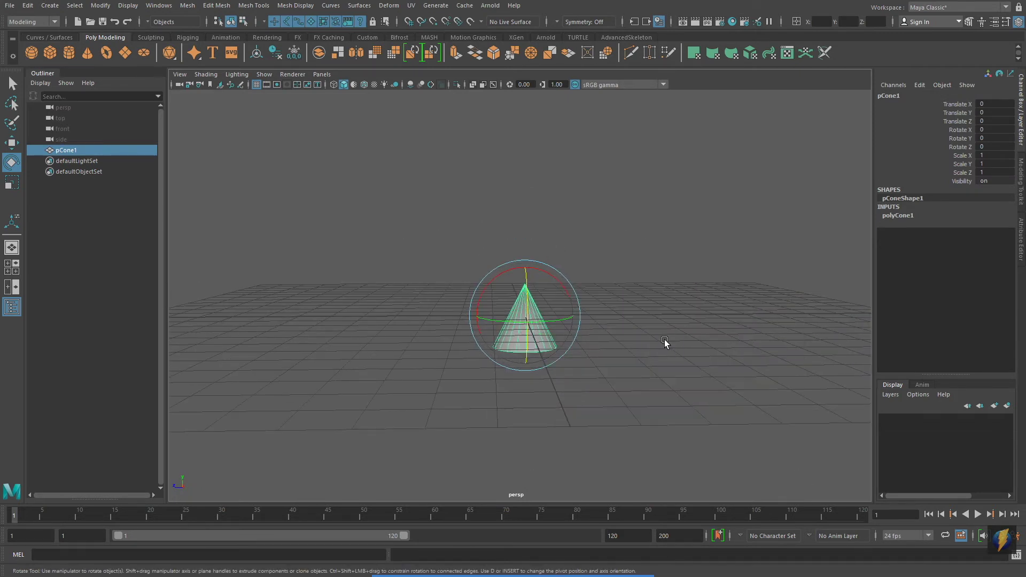
key(space)
alt+middle_drag(541, 296, 521, 365)
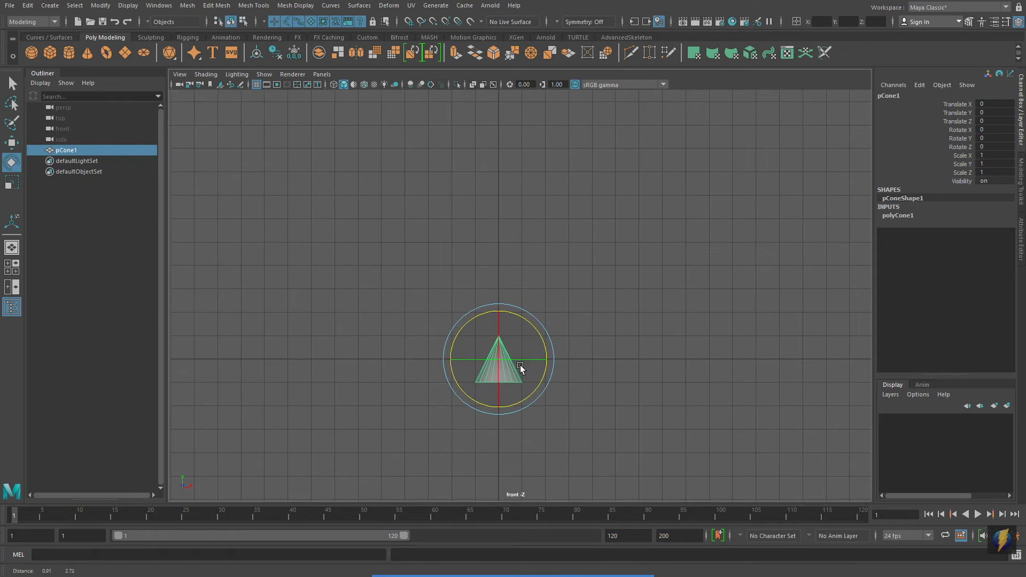
Stretch pCone1 to Scale Y 2 and recentre it in the front view.
key(r)
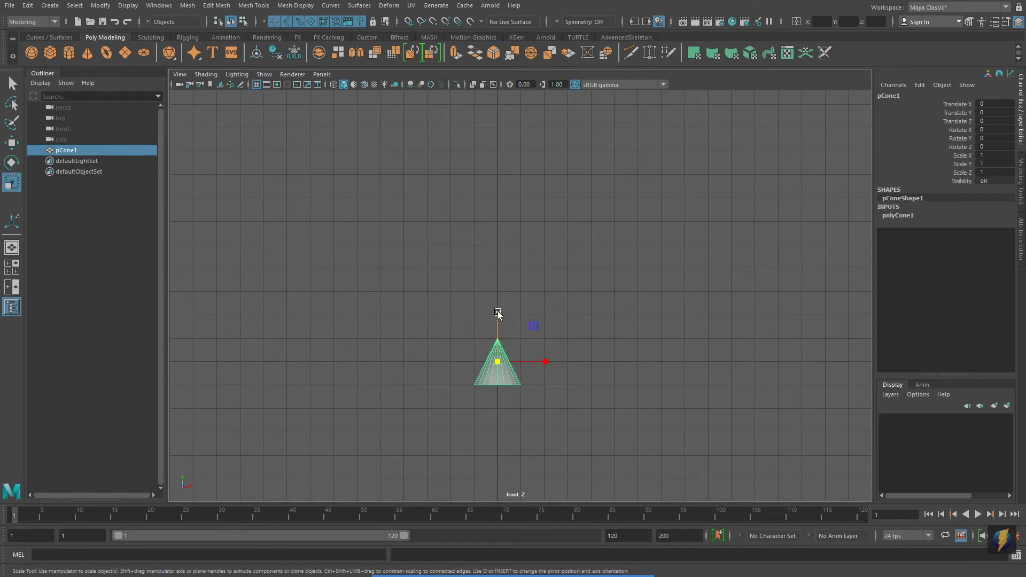
drag(498, 311, 498, 259)
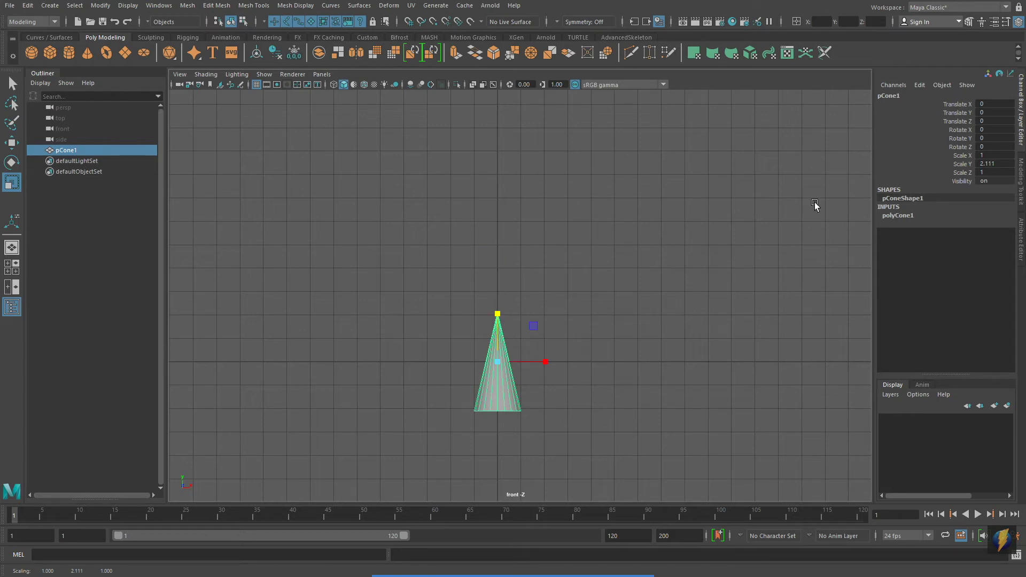
click(1004, 164)
key(Return)
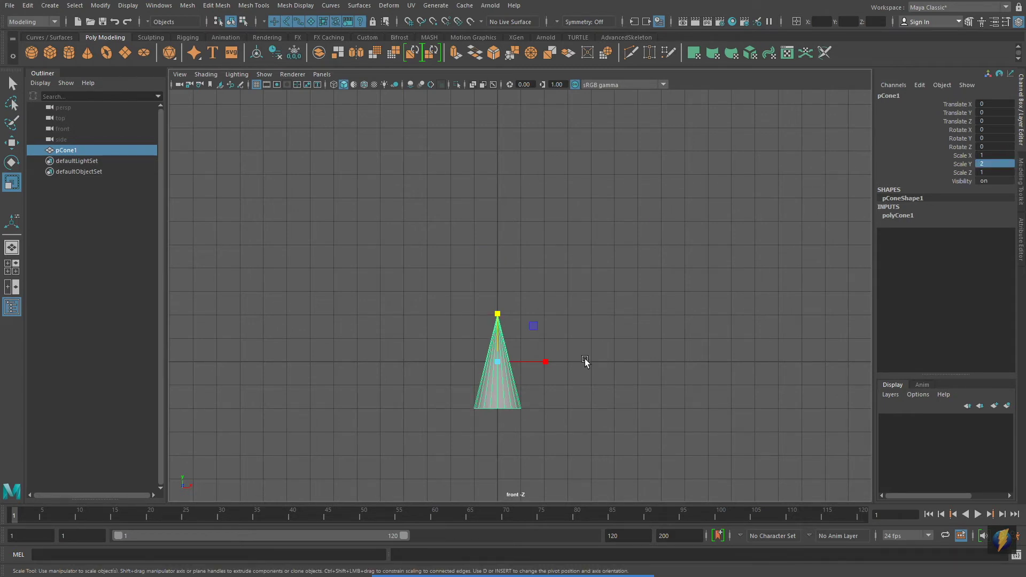
alt+middle_drag(583, 344, 573, 368)
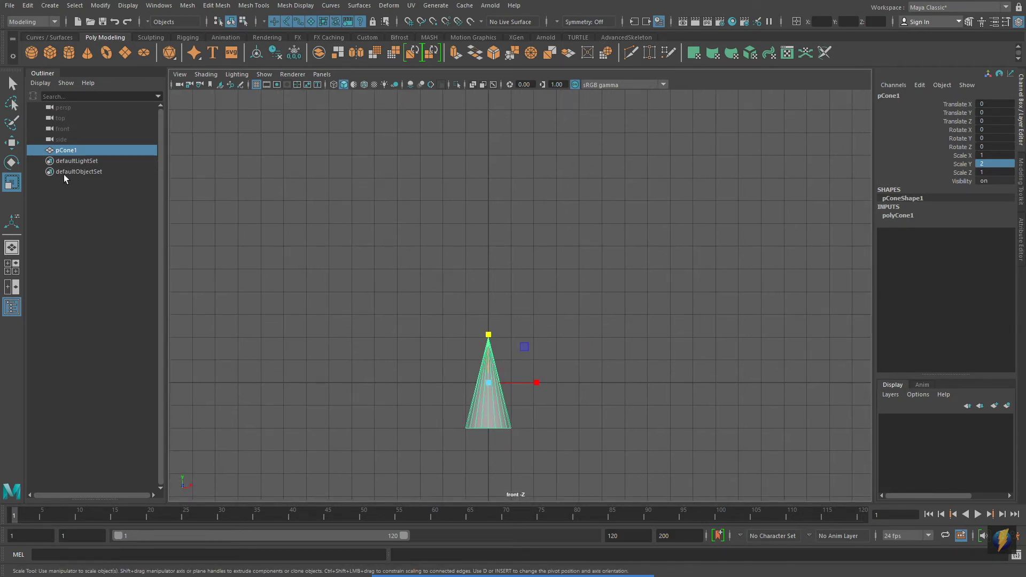
click(12, 142)
alt+middle_drag(544, 237, 544, 251)
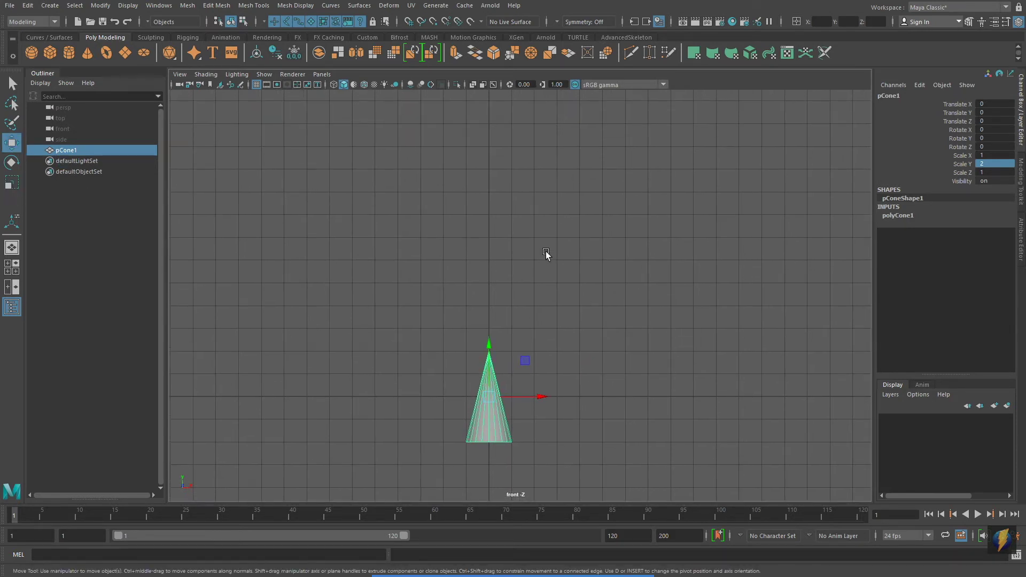
Turn on grid snapping and stack two duplicate cones at Translate Y 4 and 8.
key(ctrl+d)
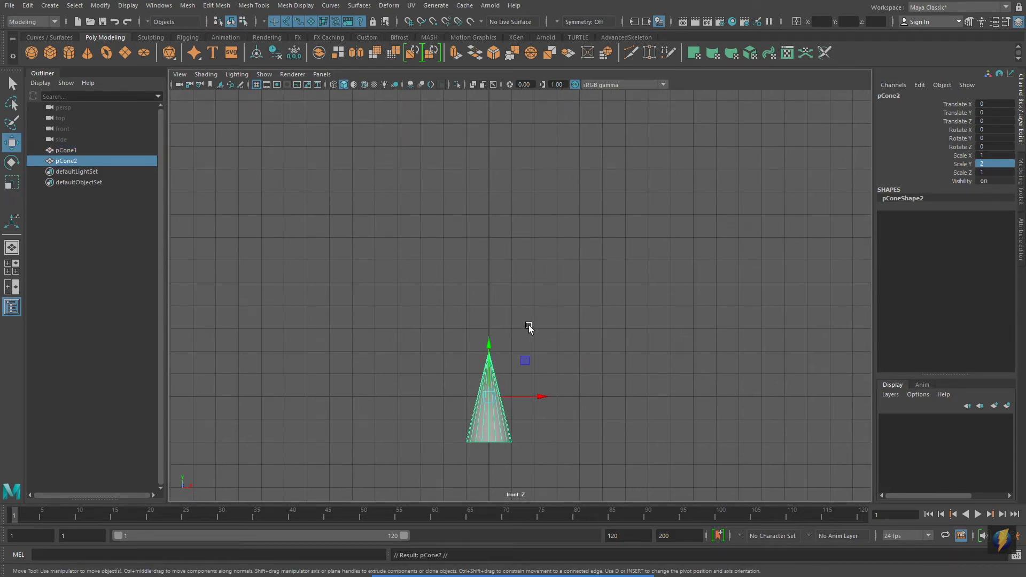
click(409, 21)
drag(492, 342, 490, 308)
key(ctrl+d)
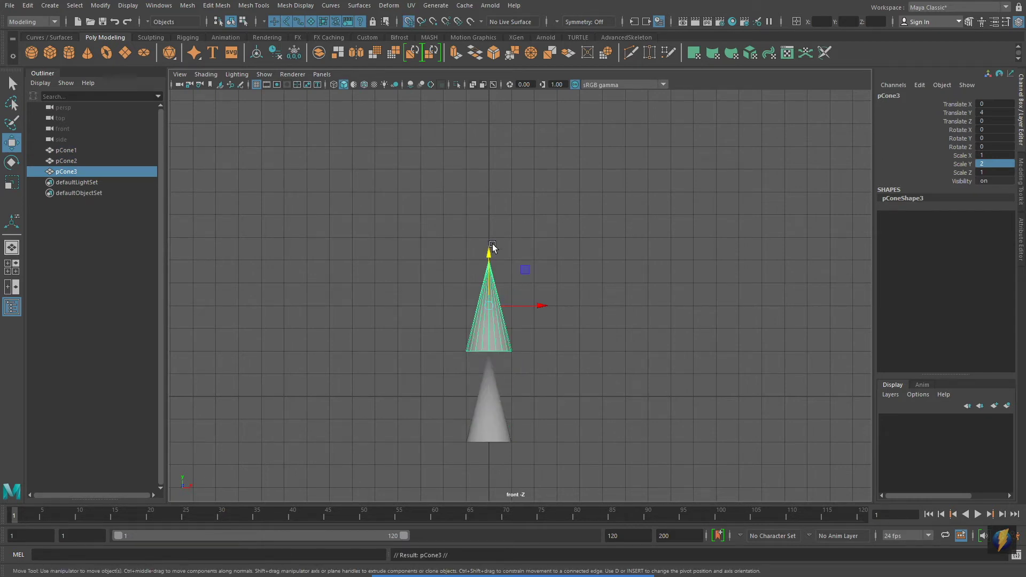
drag(487, 247, 492, 218)
scroll(615, 289, down, 3)
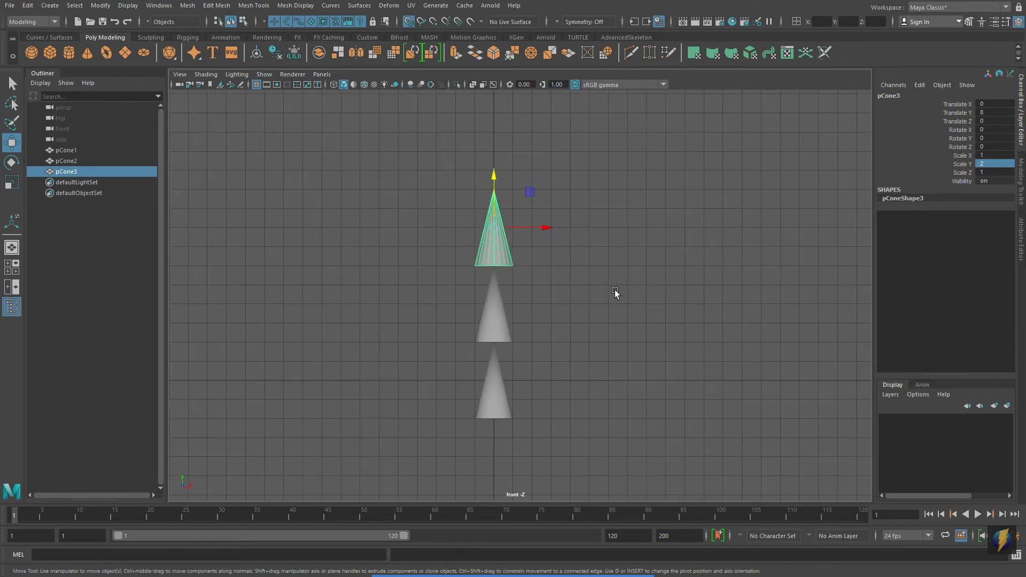
Add two more duplicate cones at Translate Y 12 and 16.
key(ctrl+d)
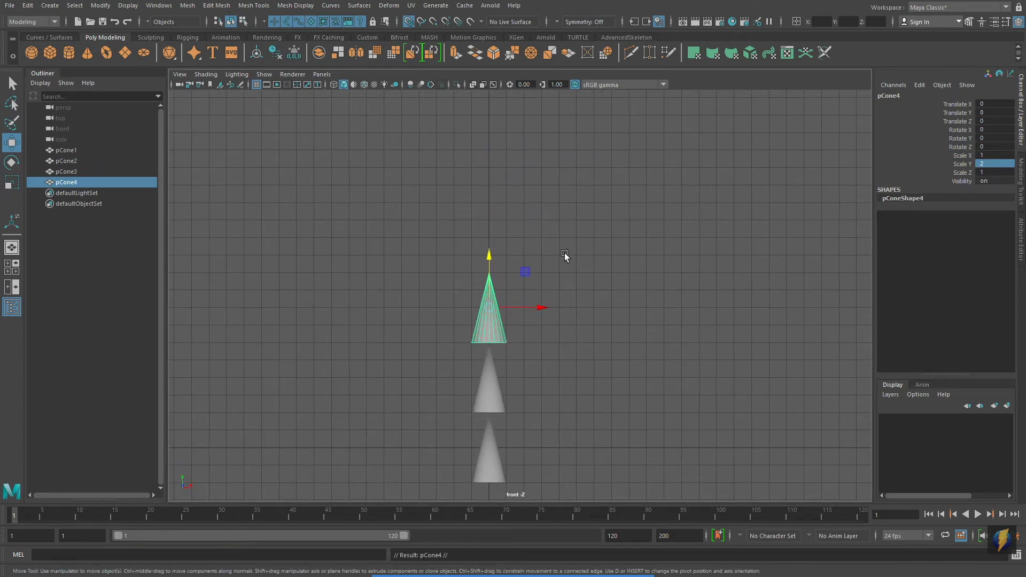
drag(495, 254, 481, 236)
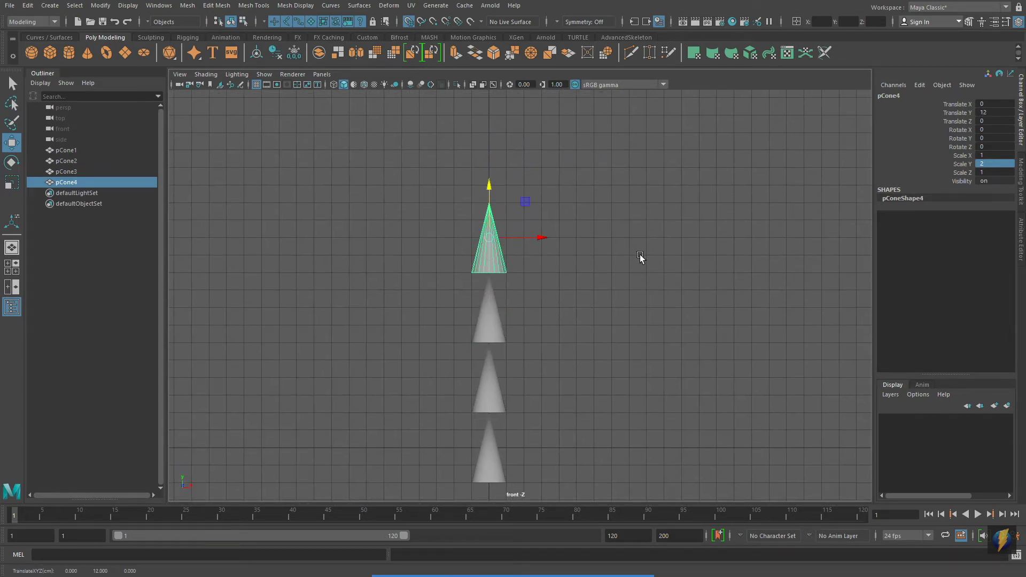
key(ctrl+d)
drag(488, 187, 486, 163)
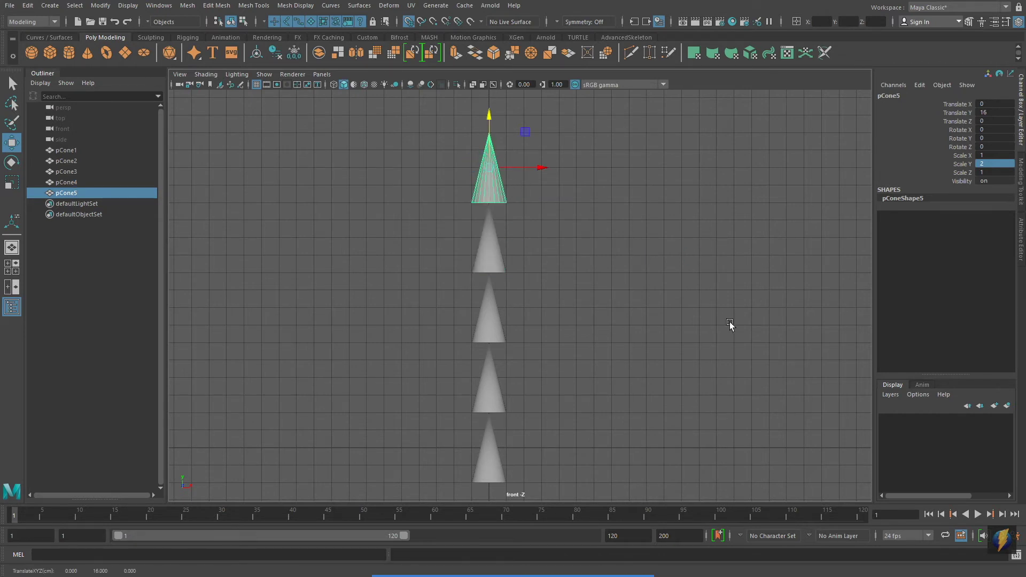
alt+right_drag(730, 323, 682, 331)
alt+middle_drag(649, 330, 666, 324)
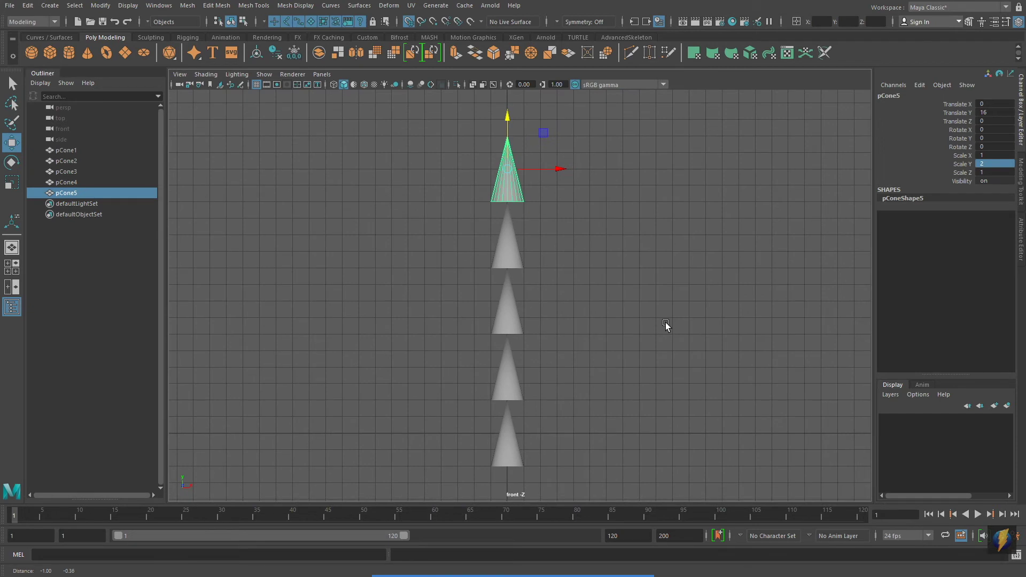
click(13, 83)
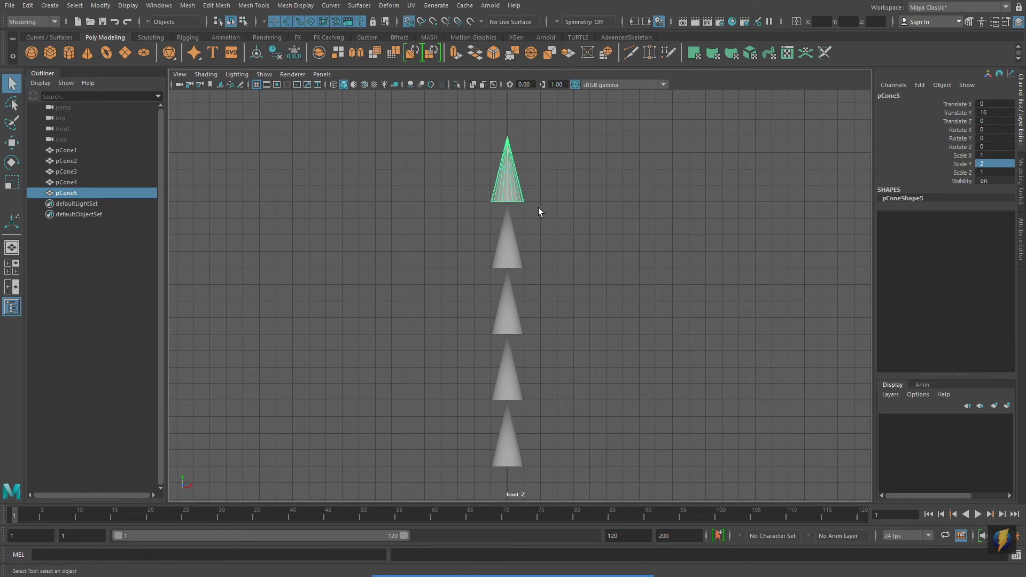
Parent pCone5 under pCone4, pCone4 under pCone3, pCone3 under pCone2, pCone2 under pCone1.
shift+click(511, 245)
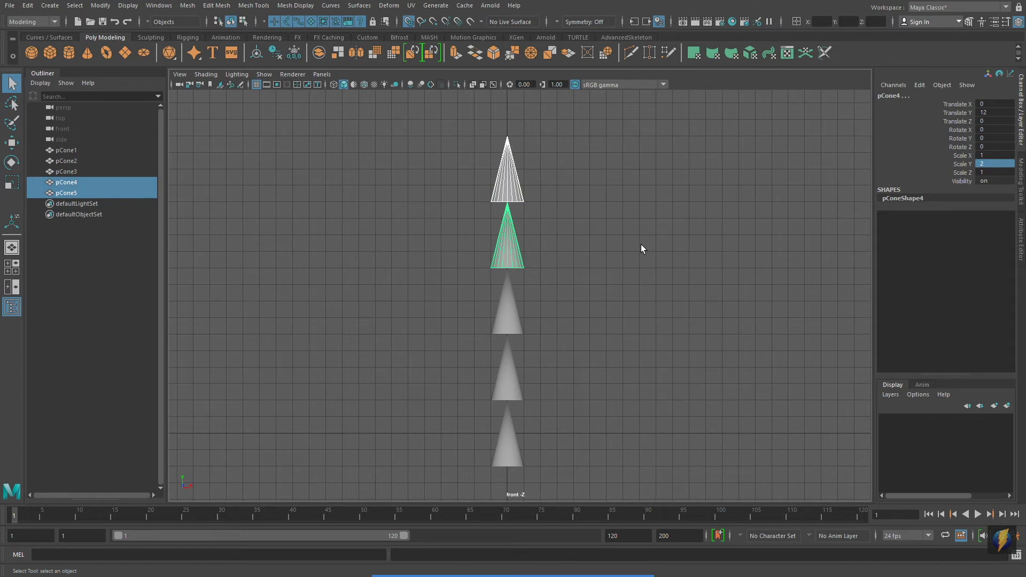
key(p)
click(507, 258)
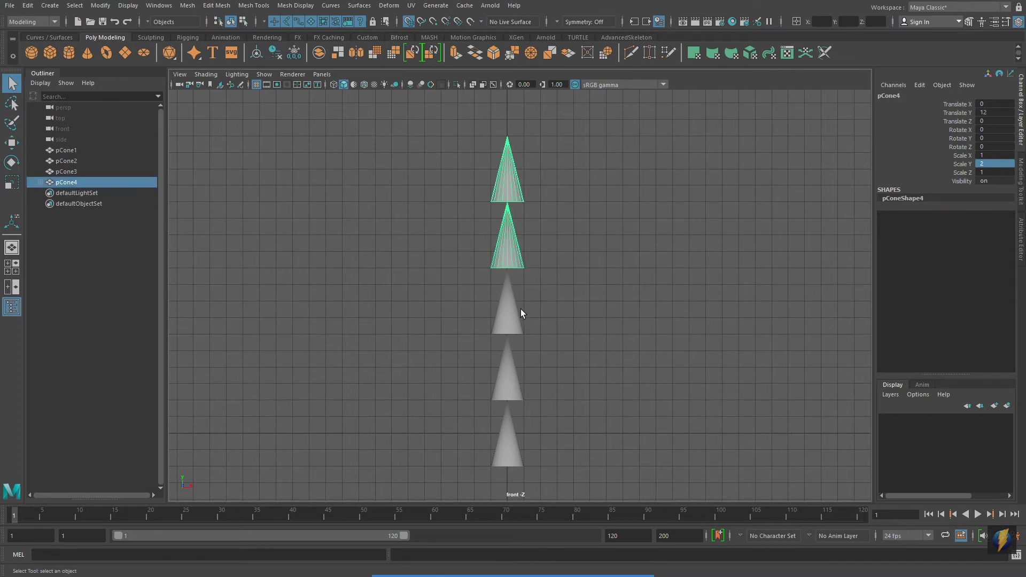
shift+click(505, 308)
key(p)
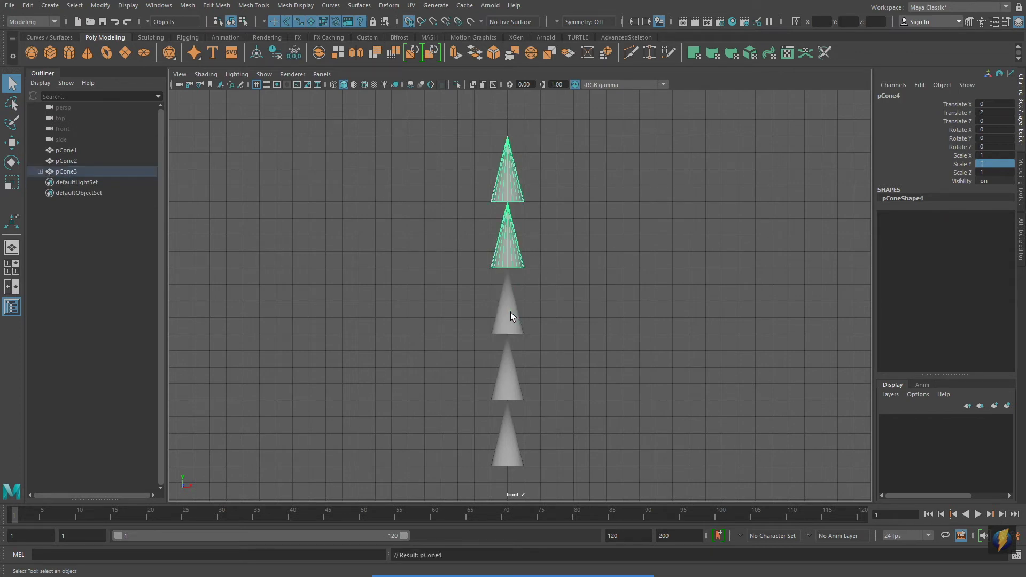
click(511, 316)
shift+click(506, 381)
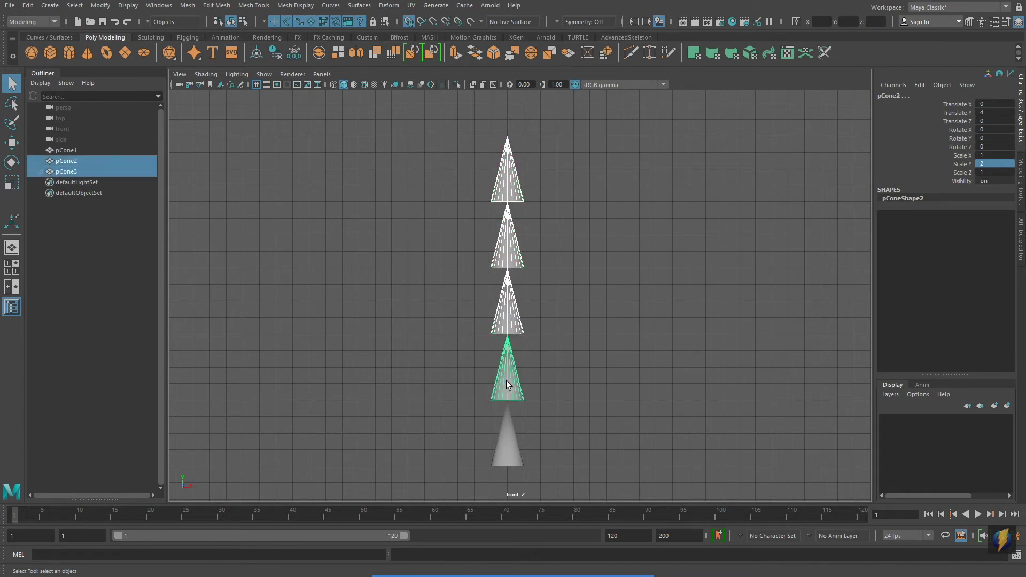
key(p)
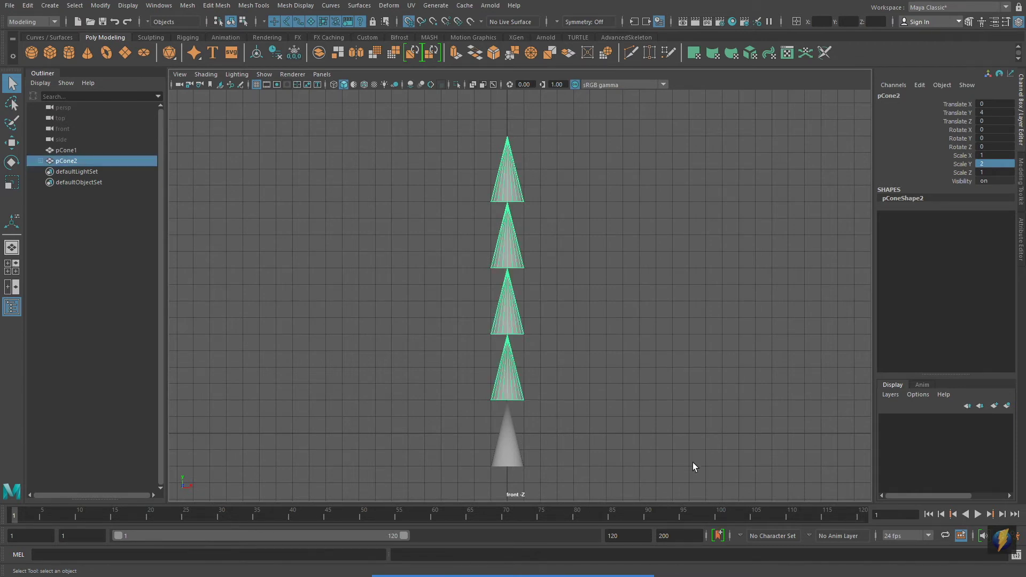
shift+click(511, 455)
key(p)
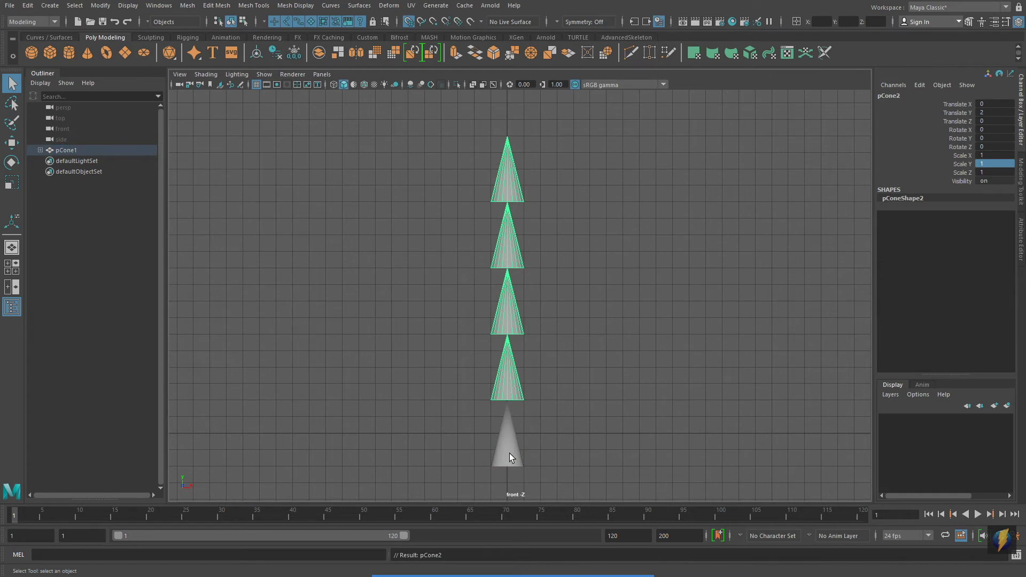
Expand pCone1's hierarchy and select each cone from pCone5 down to pCone1.
shift+click(40, 150)
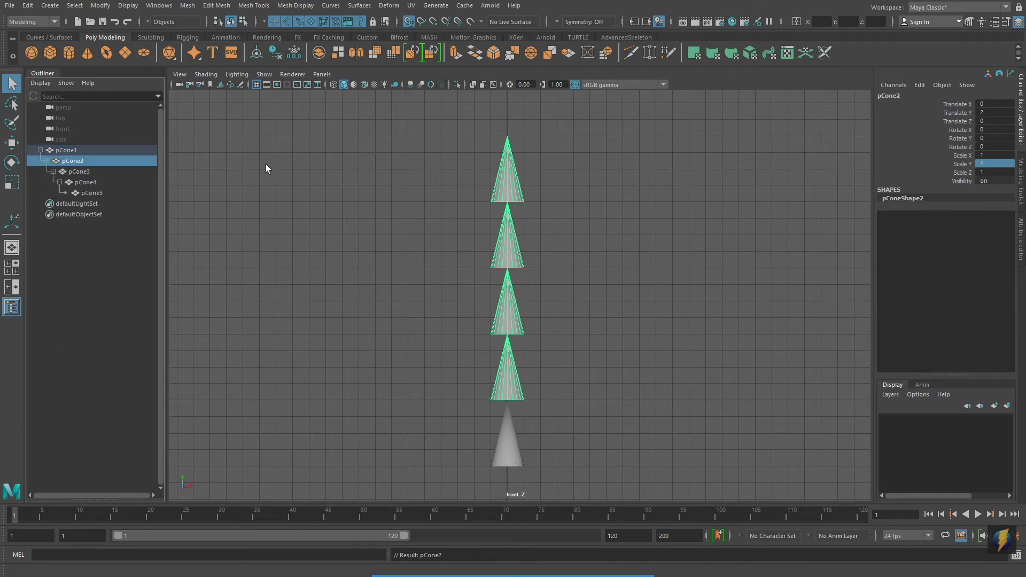
click(100, 193)
click(95, 183)
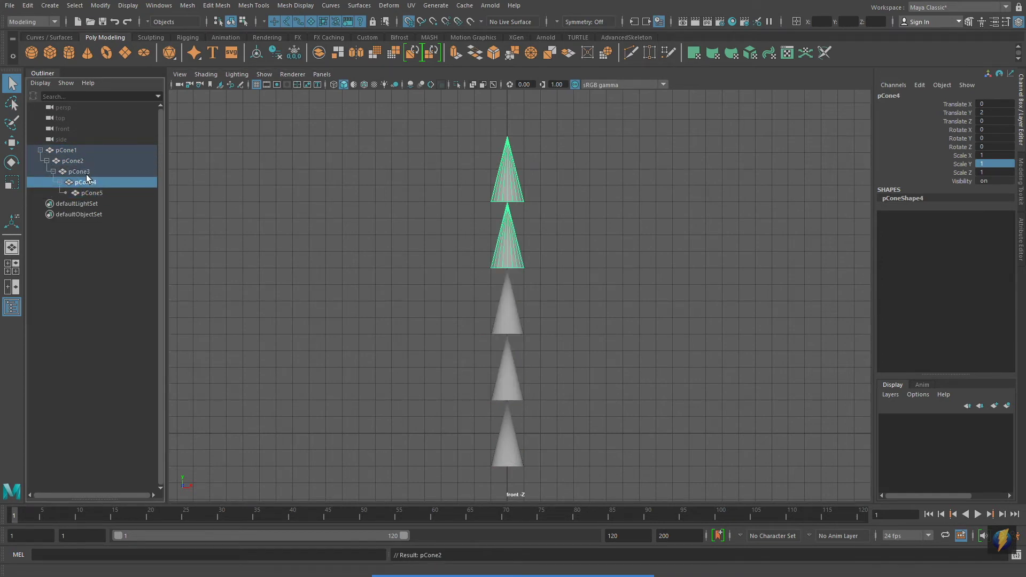
click(83, 171)
click(76, 161)
click(71, 151)
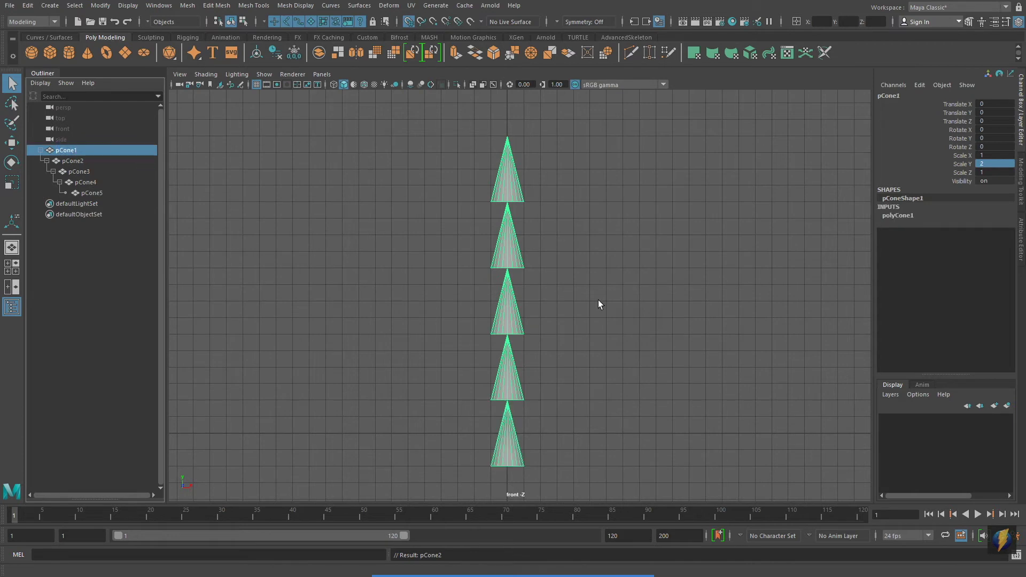
middle_drag(598, 300, 614, 358)
key(w)
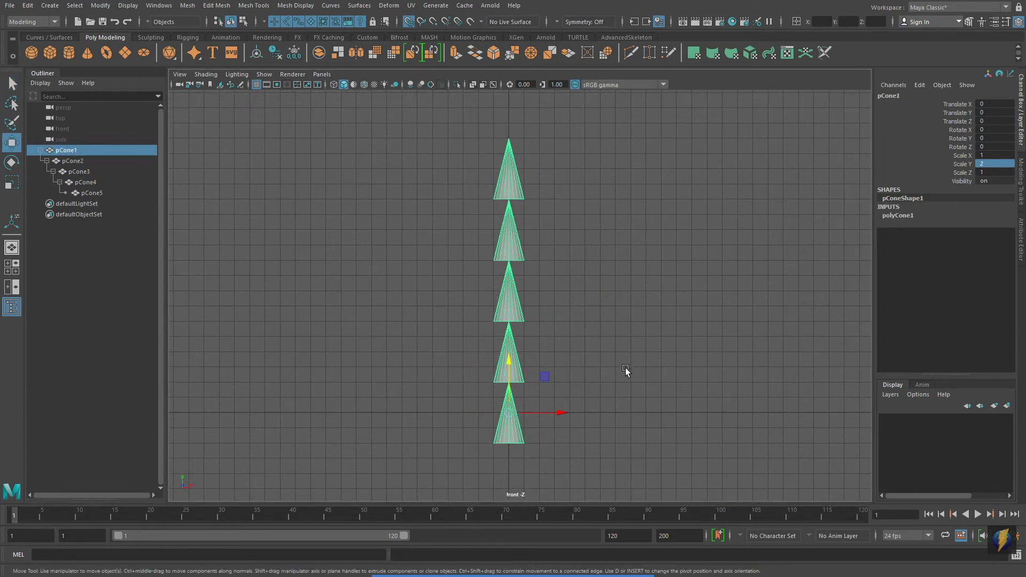
scroll(639, 376, down, 3)
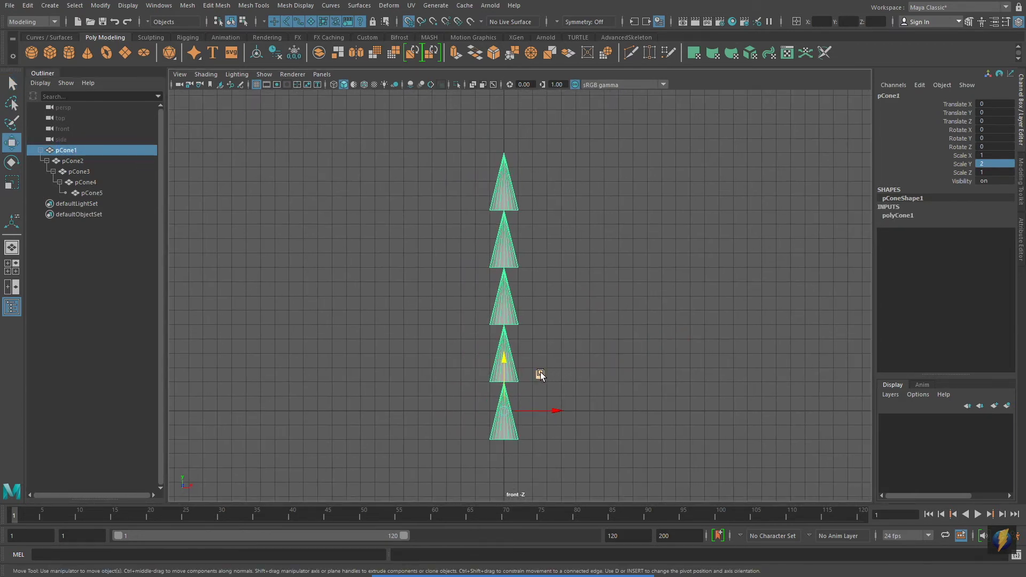
mouse_move(541, 375)
mouse_down()
mouse_move(683, 273)
mouse_move(525, 375)
mouse_up()
key(ctrl+z)
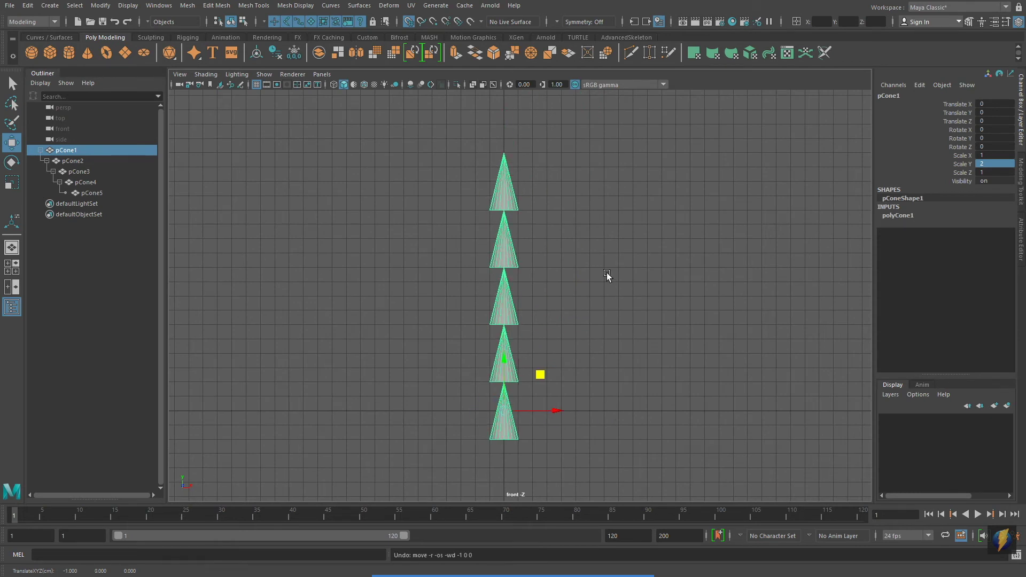
click(550, 554)
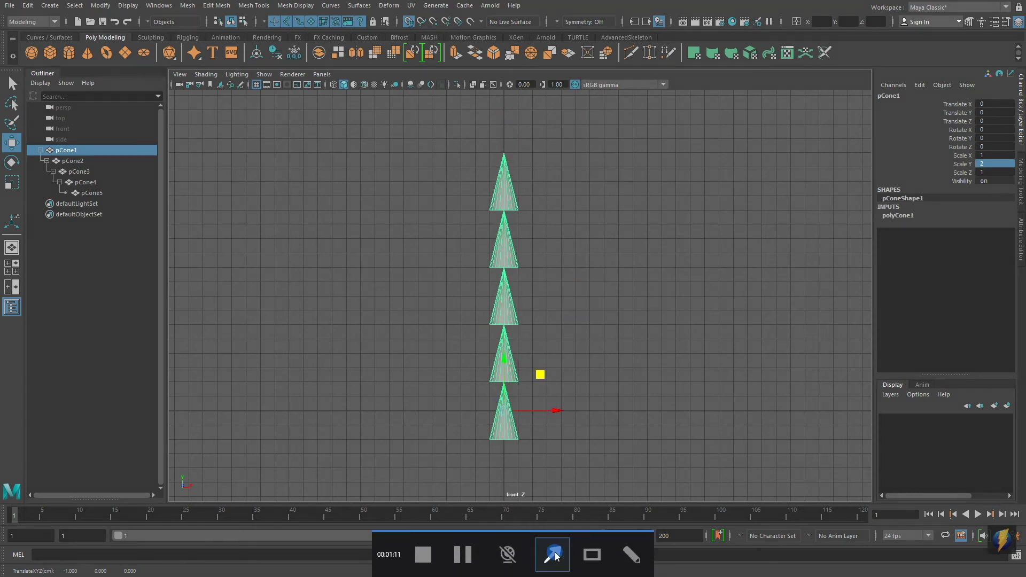
mouse_move(393, 373)
mouse_down()
mouse_move(408, 47)
mouse_move(414, 85)
mouse_move(407, 24)
mouse_up()
click(623, 287)
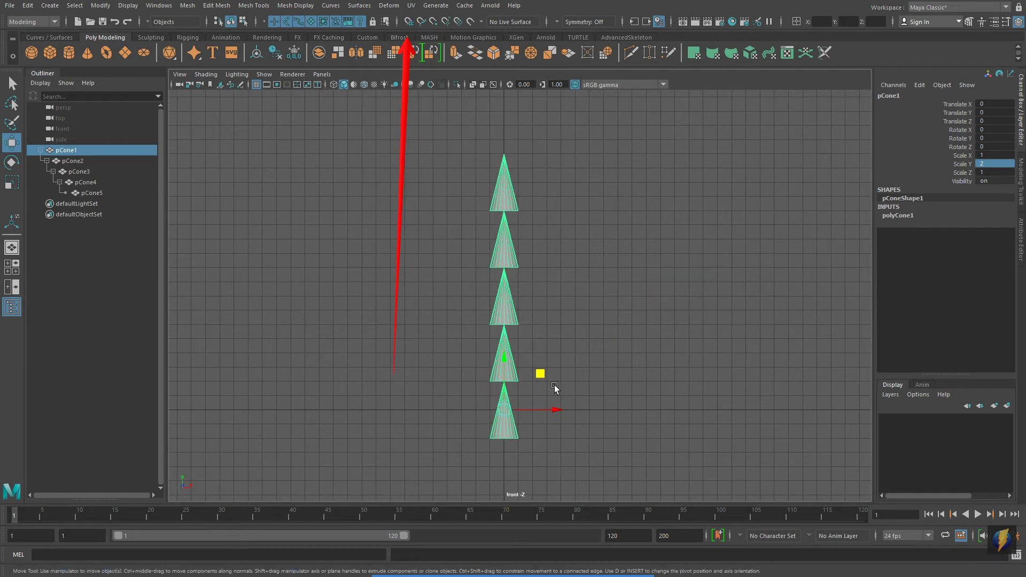
drag(541, 374, 597, 408)
key(ctrl+z)
alt+middle_drag(678, 391, 666, 386)
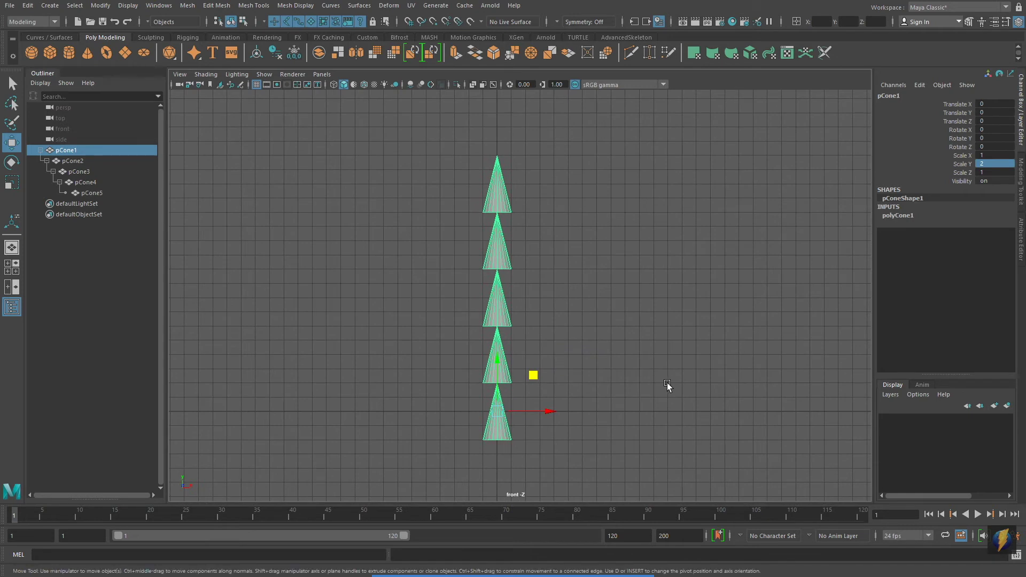
key(e)
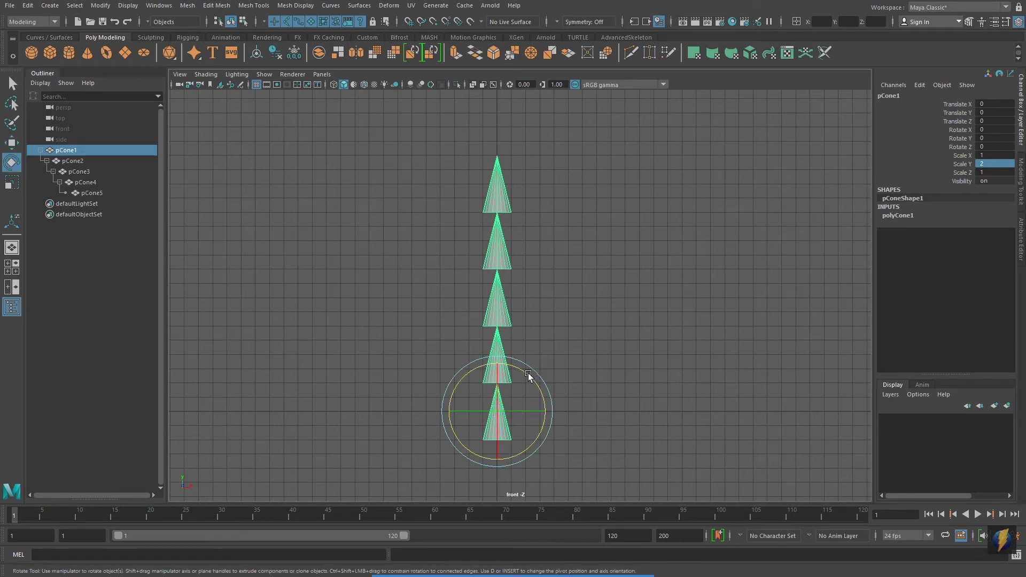
drag(529, 374, 552, 415)
key(ctrl+z)
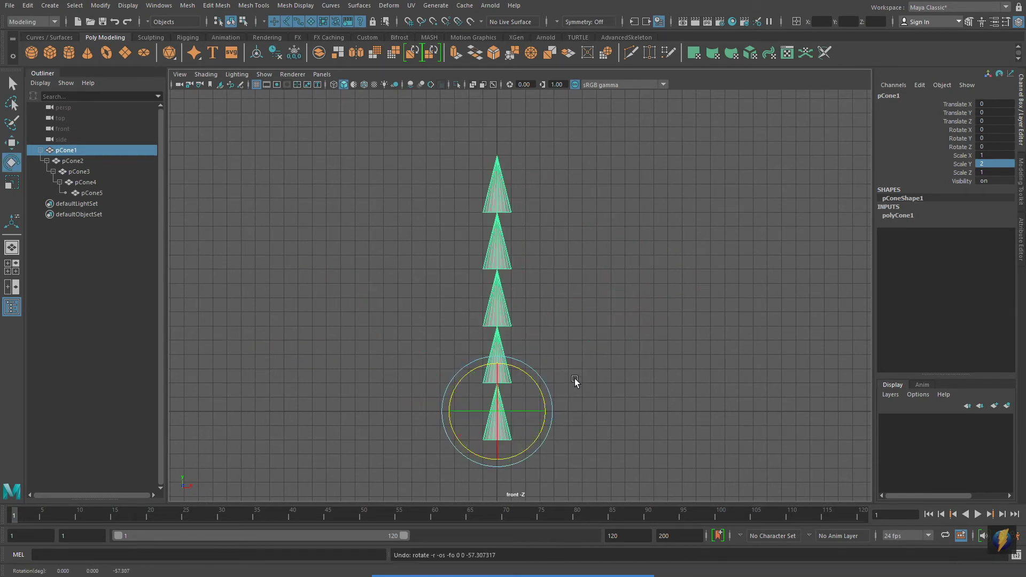
click(513, 355)
click(509, 356)
drag(523, 316, 516, 366)
key(ctrl+z)
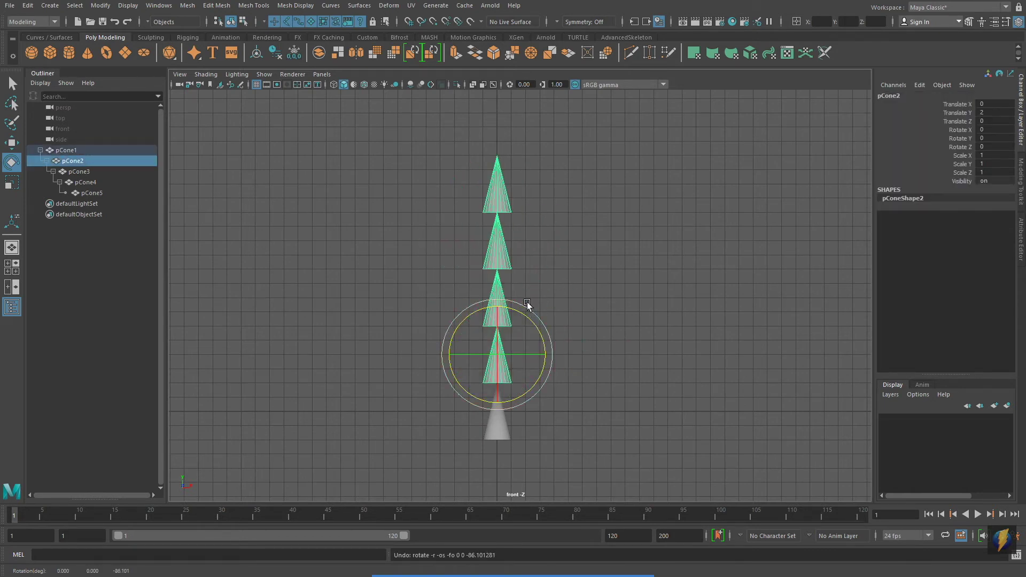
click(498, 280)
drag(512, 253, 521, 303)
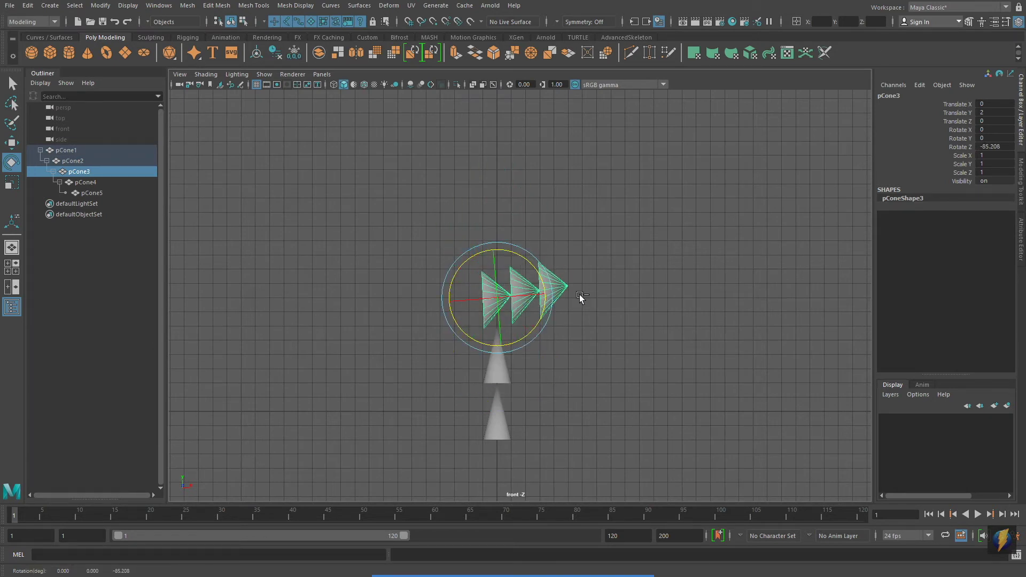
key(ctrl+z)
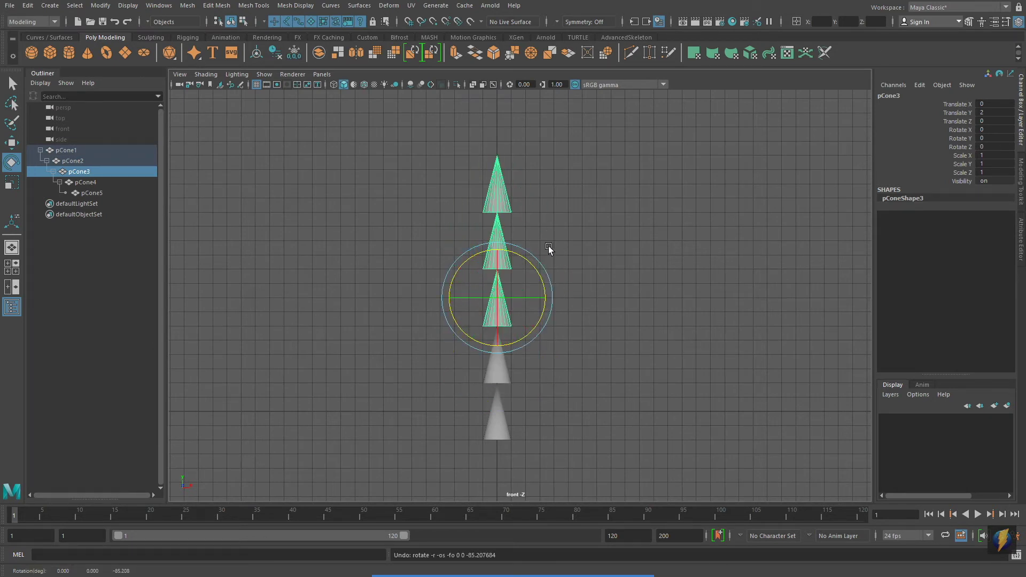
click(503, 227)
mouse_move(517, 207)
mouse_down()
mouse_move(518, 197)
mouse_move(552, 222)
mouse_move(467, 177)
mouse_move(532, 218)
mouse_up()
key(ctrl+z)
click(502, 184)
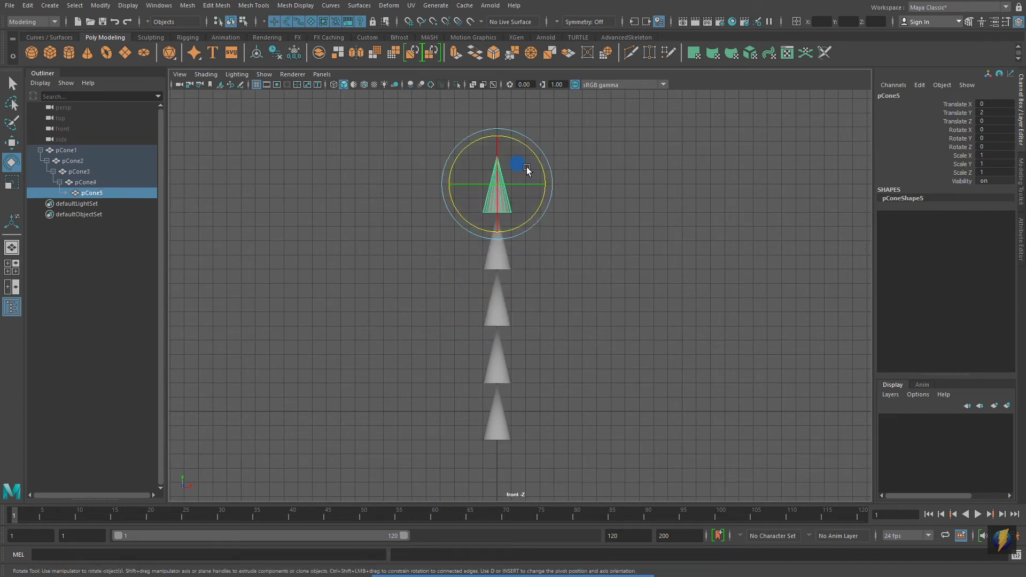
drag(528, 149, 524, 187)
key(ctrl+z)
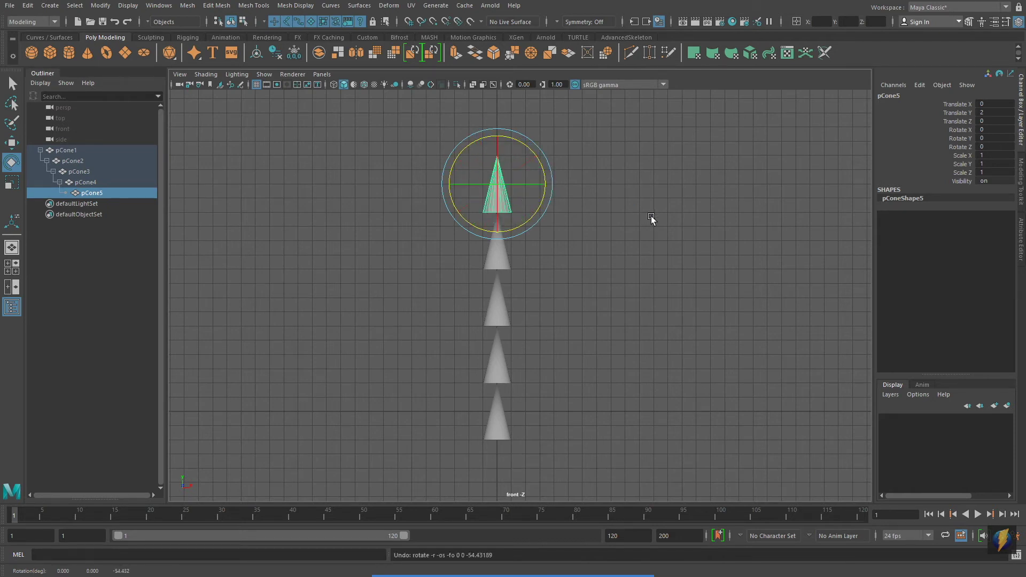
scroll(638, 245, down, 2)
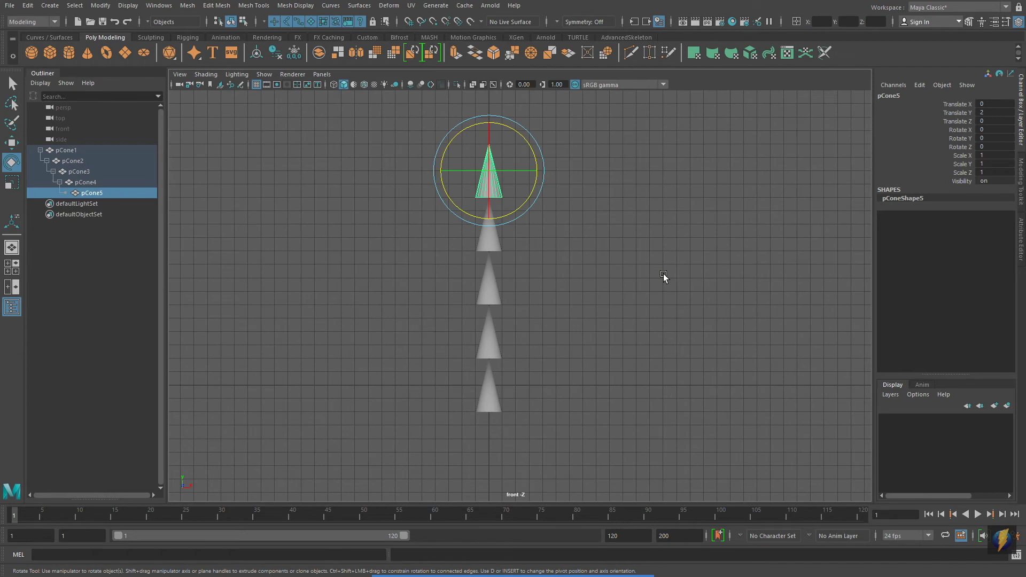
click(489, 396)
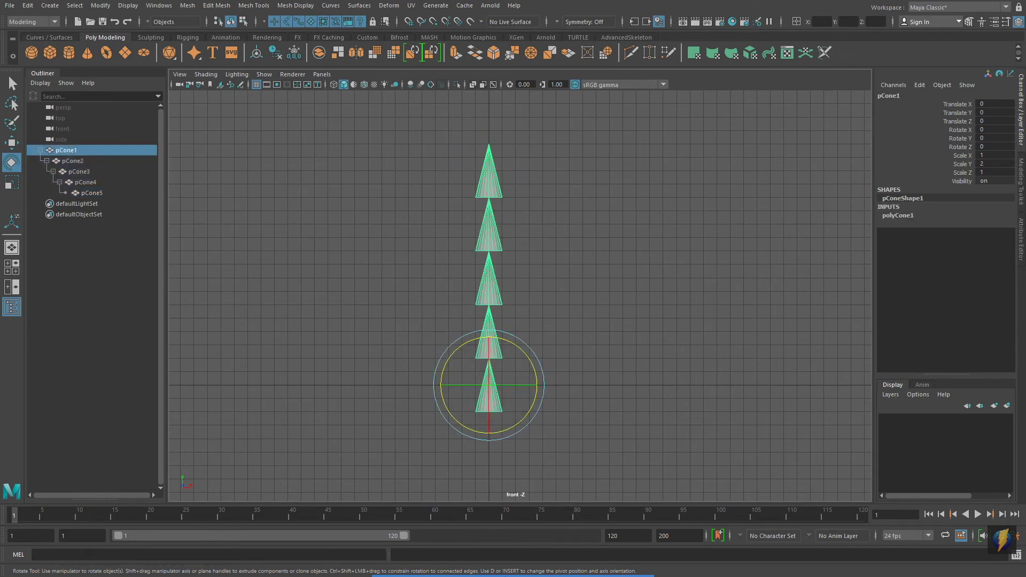
mouse_move(551, 558)
click(551, 559)
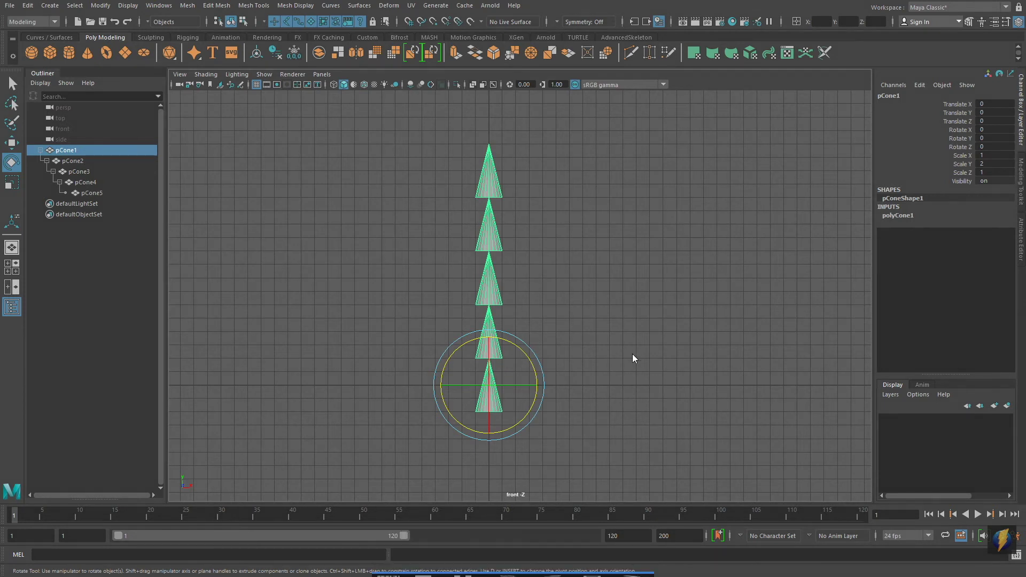
mouse_move(620, 374)
mouse_down()
mouse_move(961, 166)
mouse_move(953, 166)
mouse_up()
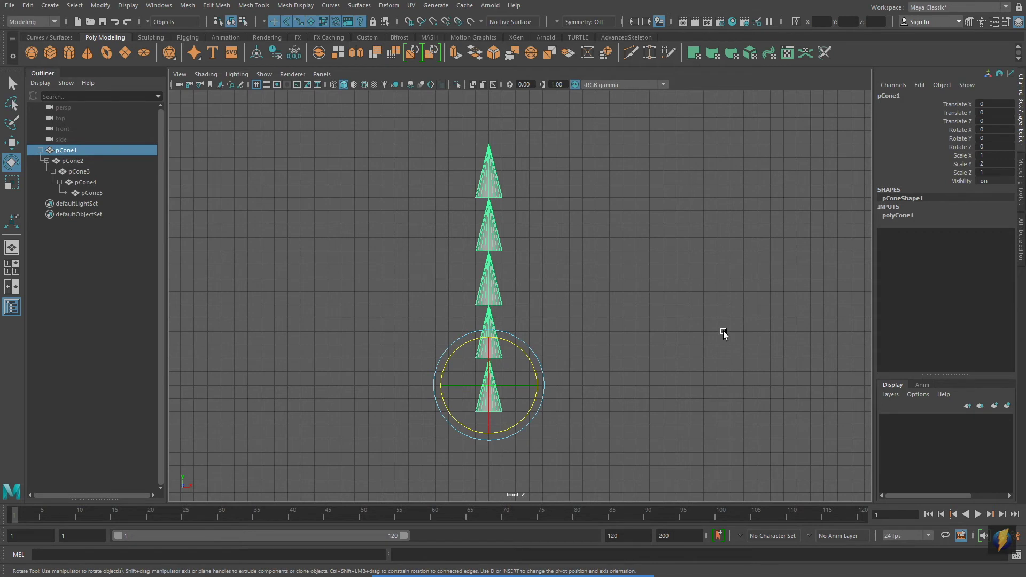
mouse_move(536, 569)
click(553, 555)
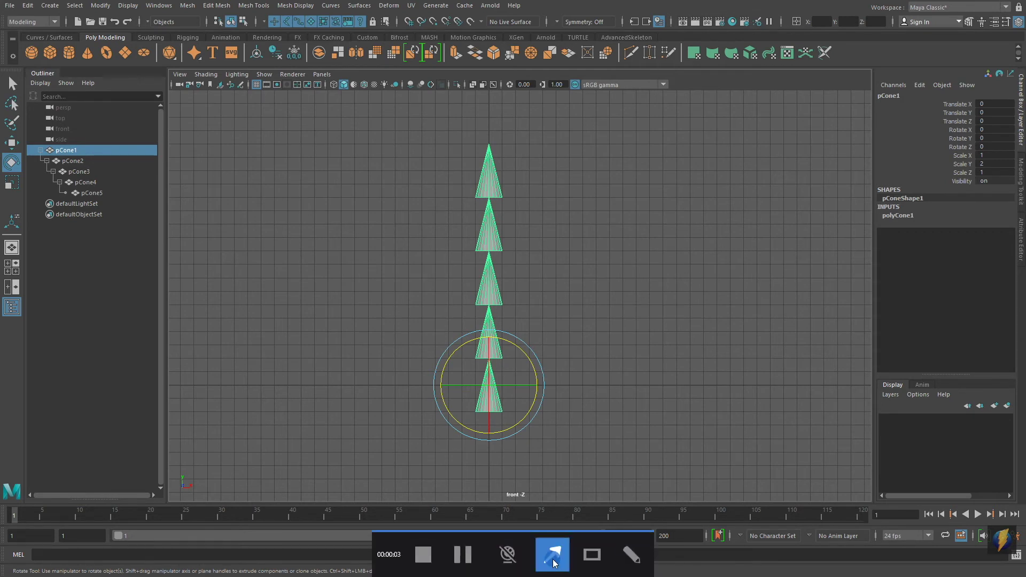
mouse_move(304, 340)
mouse_down()
mouse_move(206, 222)
mouse_move(107, 16)
mouse_up()
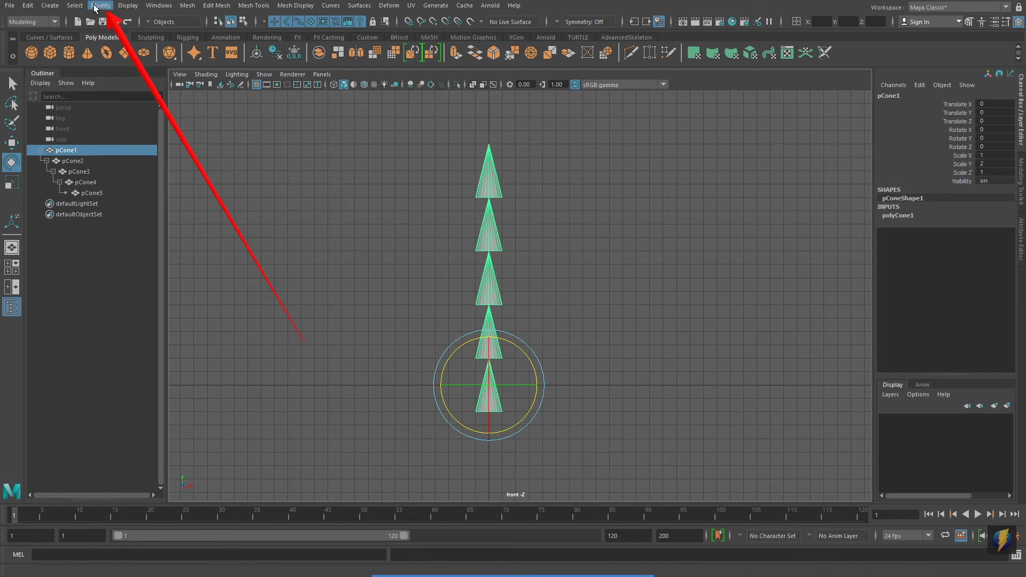
click(97, 9)
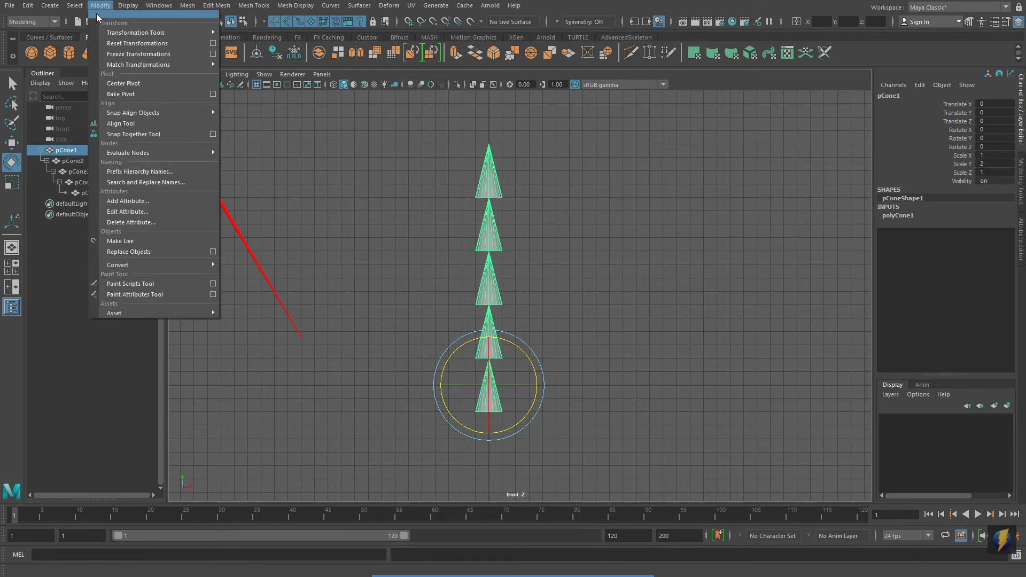
Freeze pCone1's transformations so its Scale Y resets from 2 to 1.
click(171, 53)
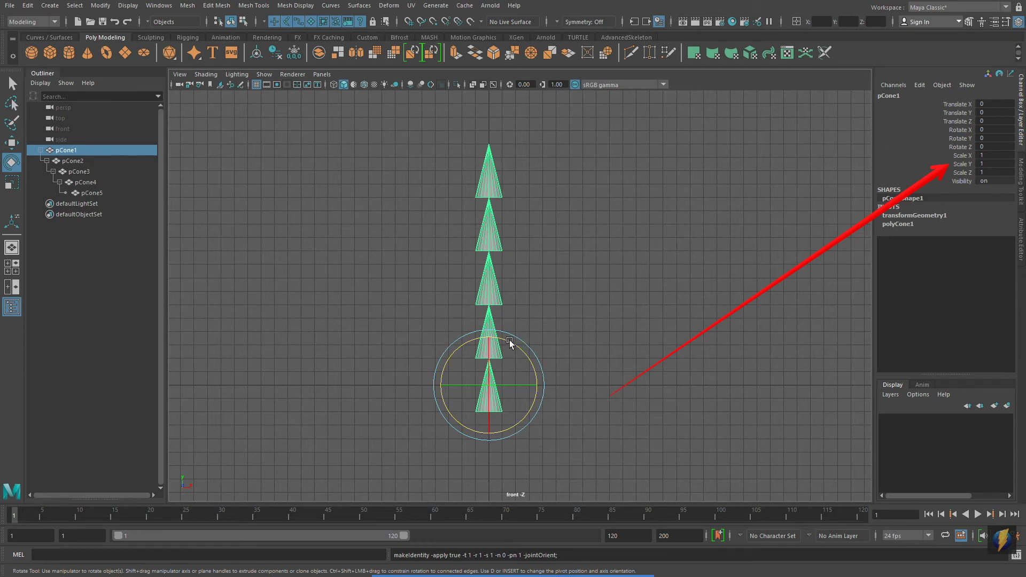
drag(511, 343, 545, 373)
key(ctrl+z)
key(ctrl+z)
key(ctrl+z)
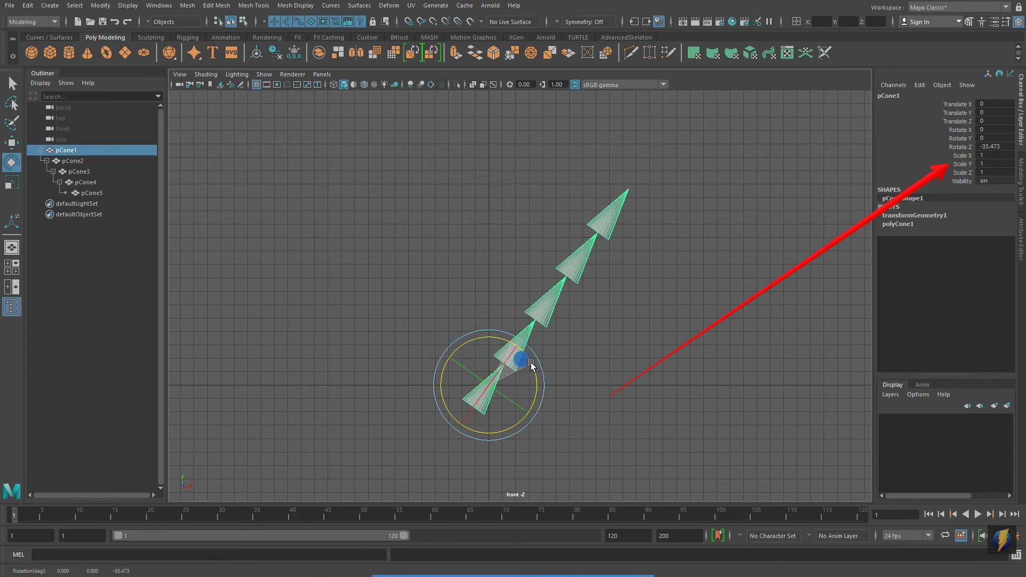
click(537, 312)
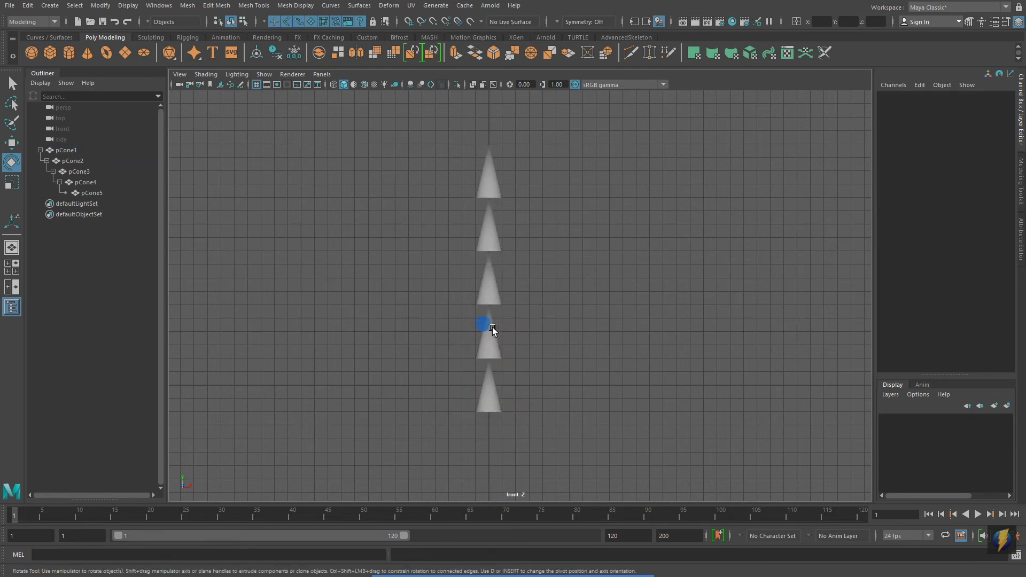
click(488, 326)
drag(524, 299, 473, 280)
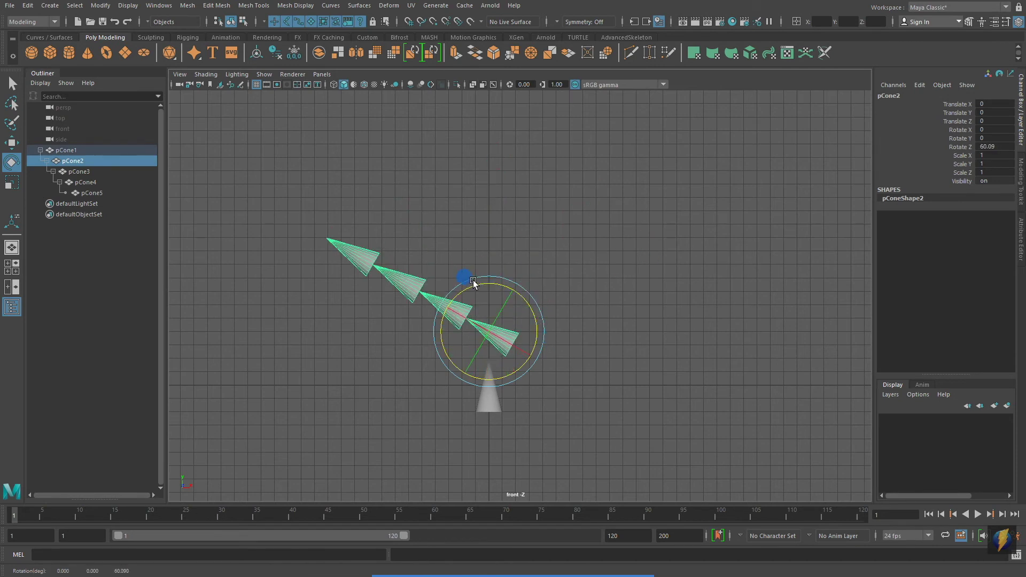
key(ctrl+z)
click(494, 263)
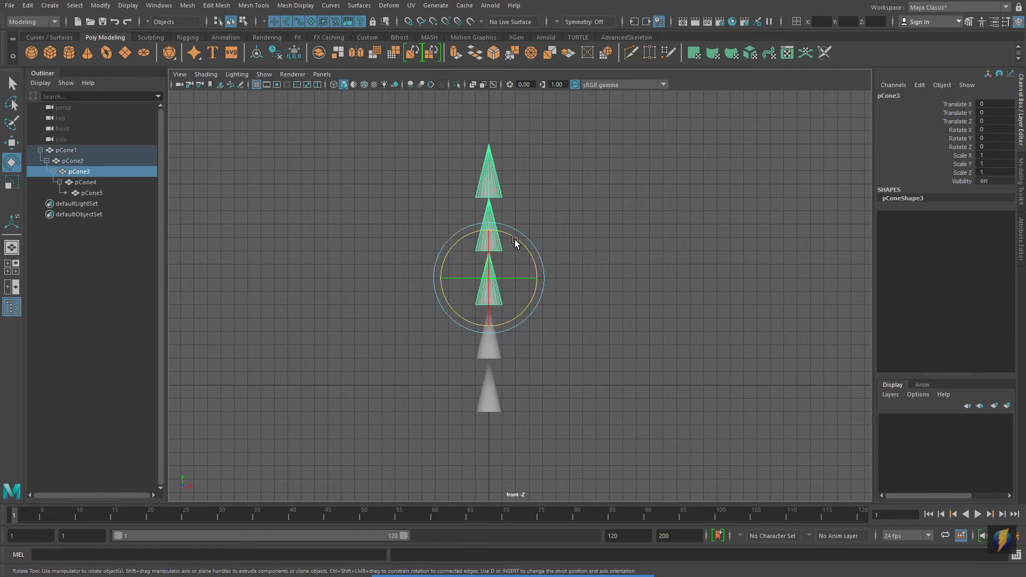
drag(515, 242, 459, 229)
key(ctrl+z)
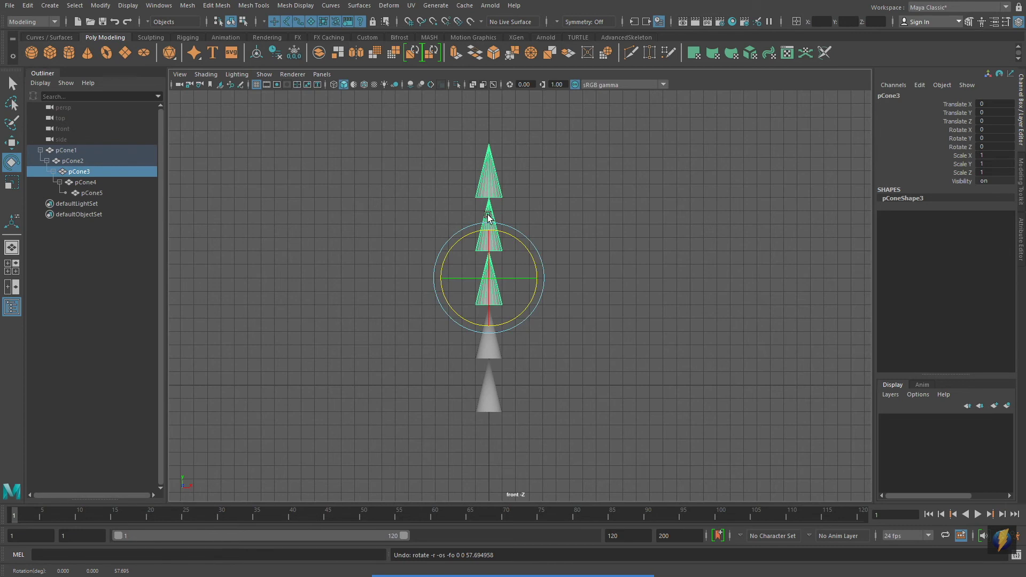
click(488, 216)
drag(518, 192, 496, 181)
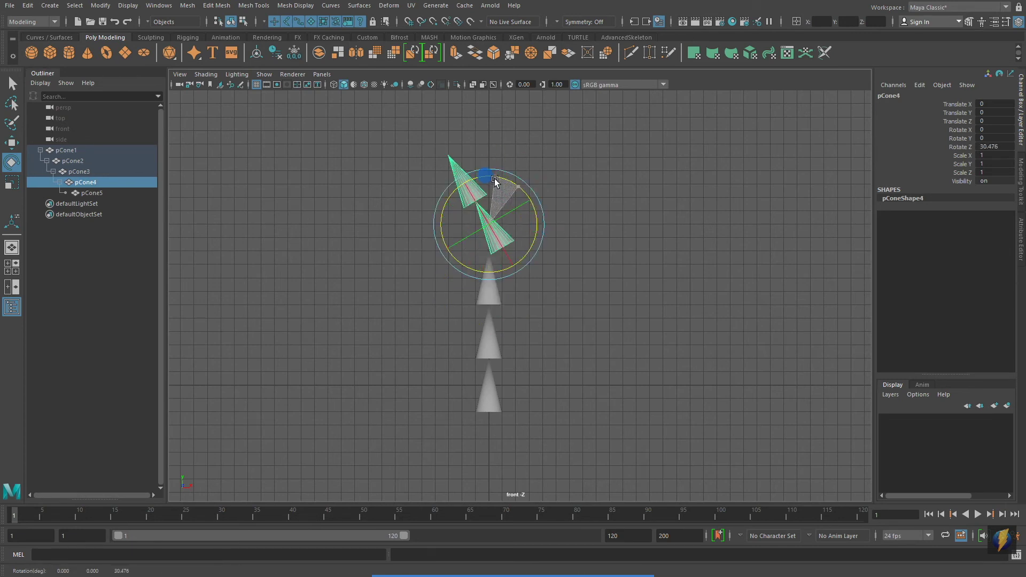
key(ctrl+z)
click(491, 159)
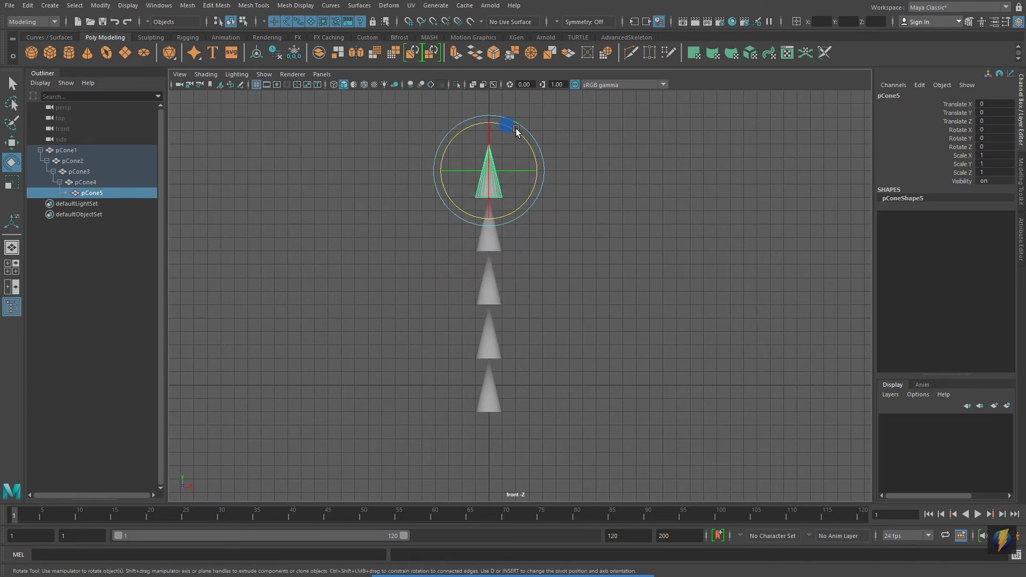
drag(516, 130, 474, 126)
key(ctrl+z)
click(589, 213)
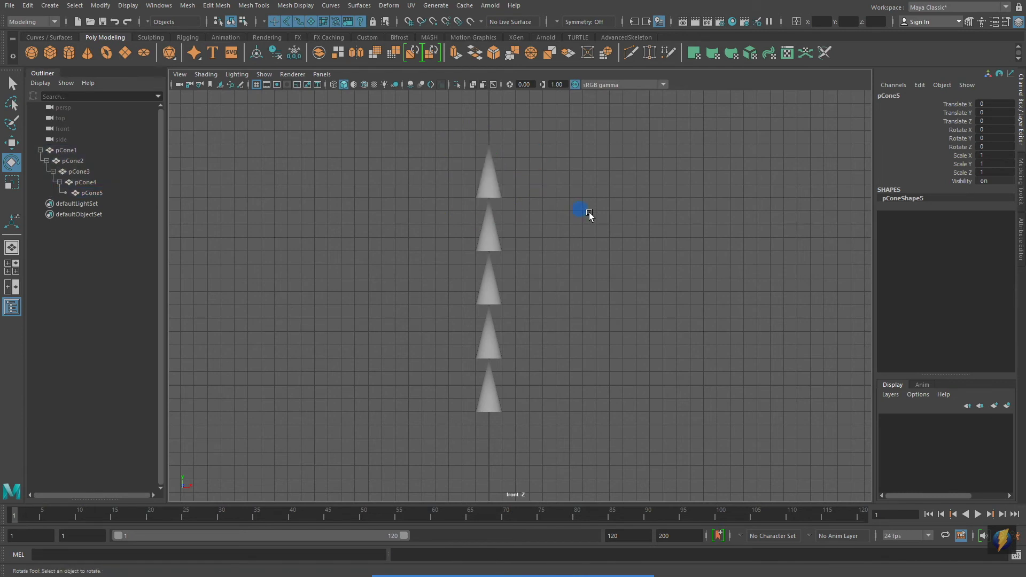
drag(413, 133, 582, 421)
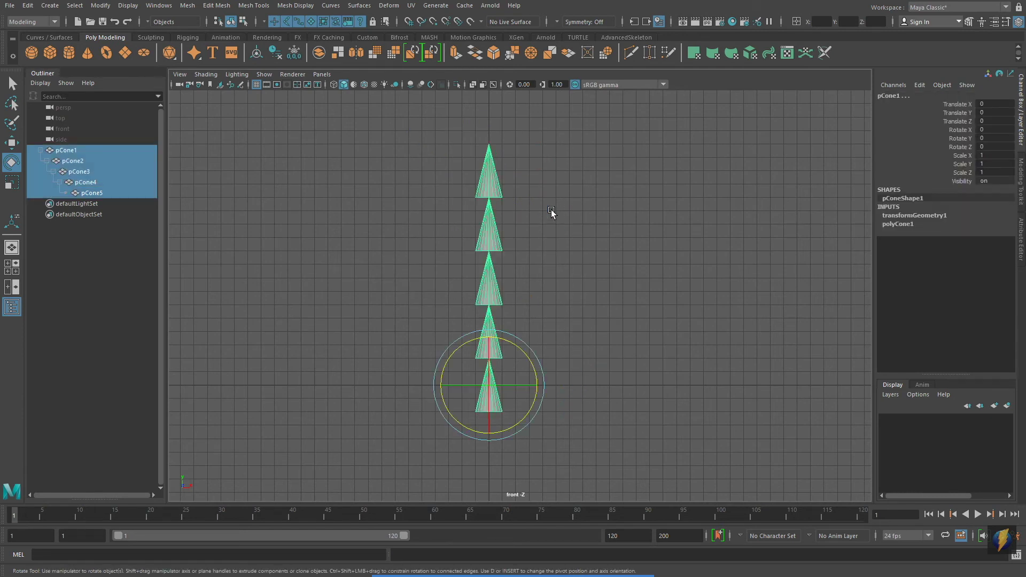
drag(515, 344, 496, 335)
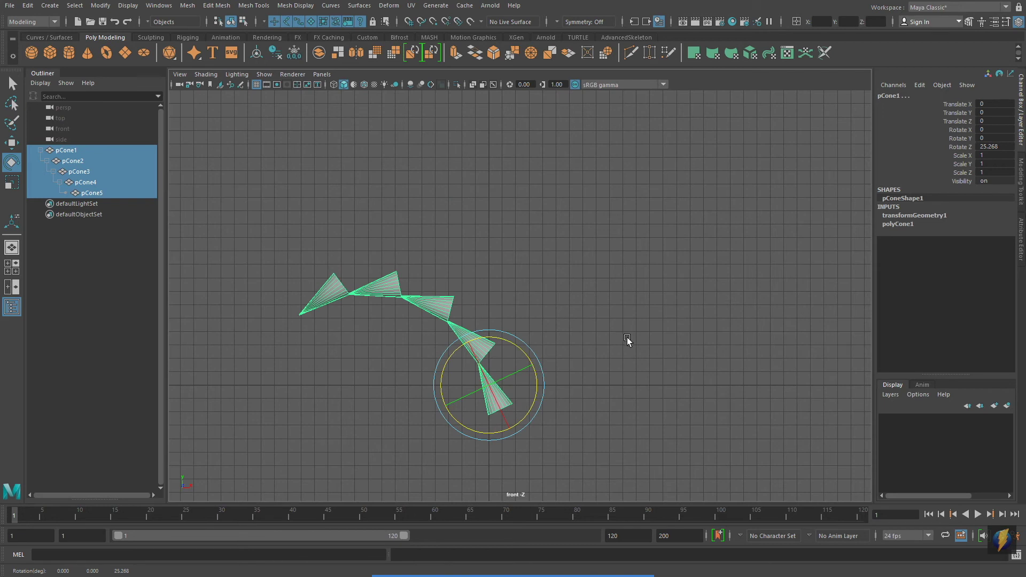
key(ctrl+z)
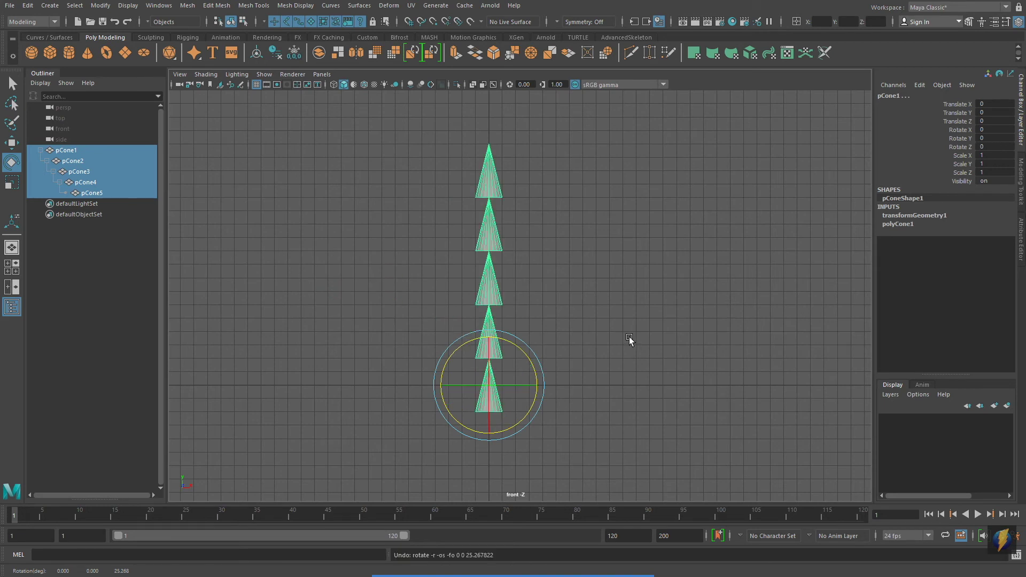
Select and frame the top cone pCone5, then test-rotate it and undo.
click(673, 277)
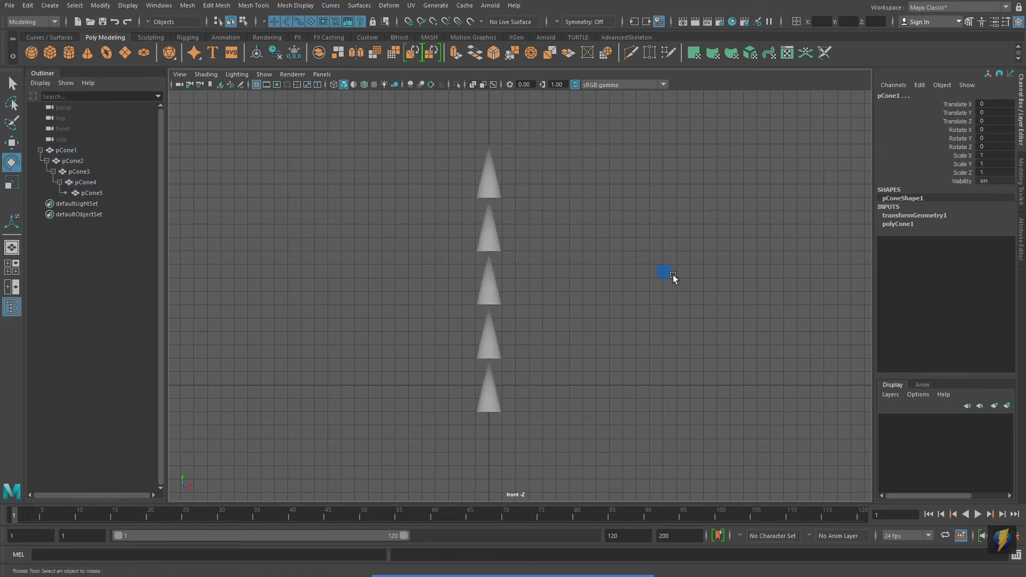
click(492, 170)
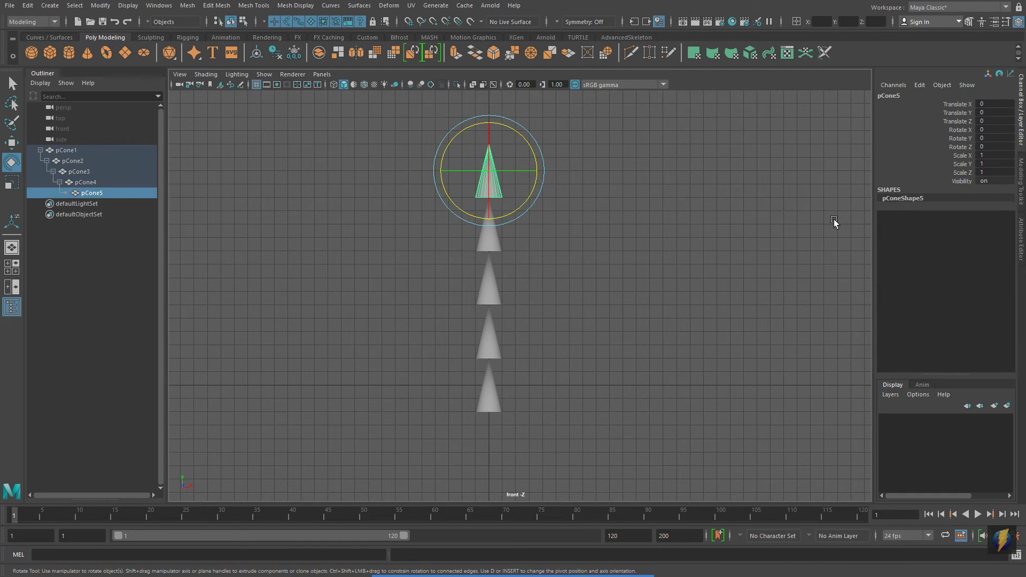
key(f)
alt+right_drag(746, 376, 720, 358)
drag(526, 265, 555, 269)
key(ctrl+z)
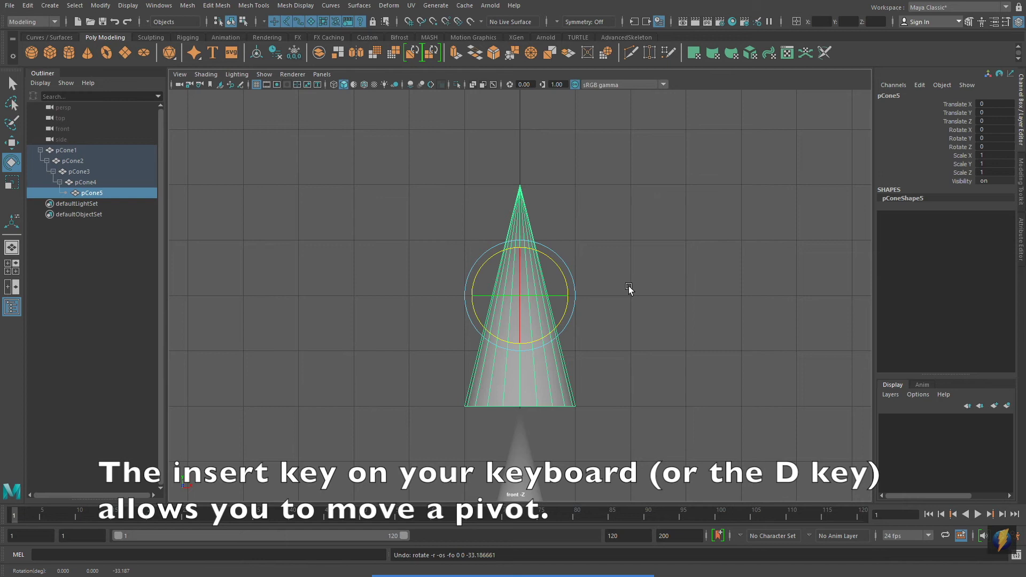
Enter pivot editing and move pCone5's pivot off to the right of the cone.
click(12, 143)
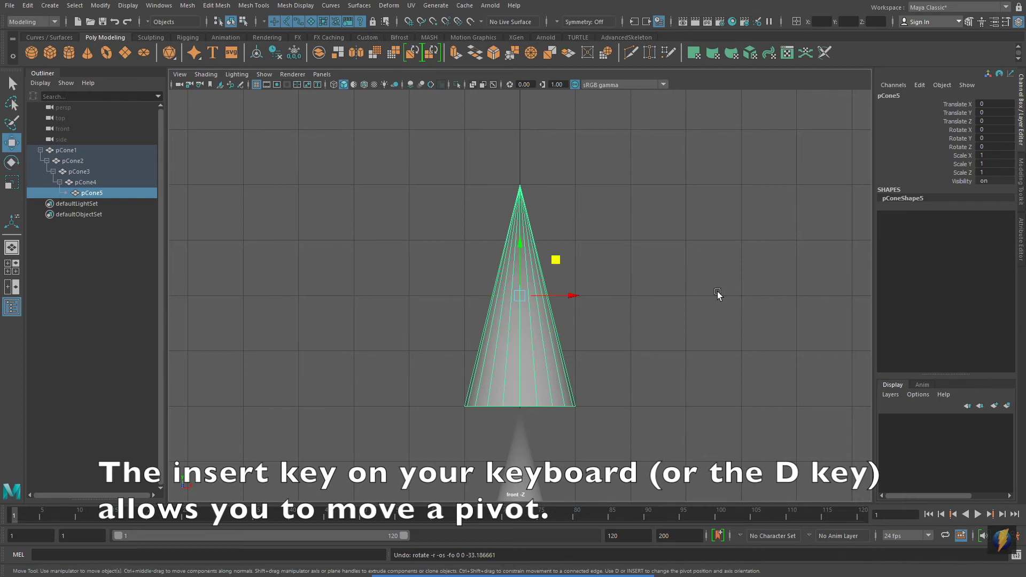
key(Insert)
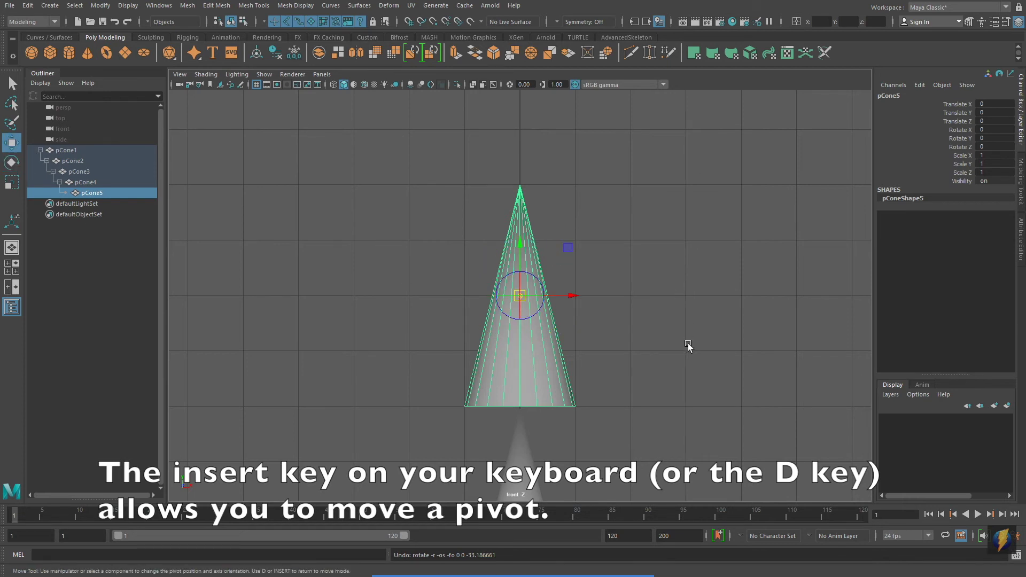
scroll(688, 347, down, 3)
alt+middle_drag(683, 347, 662, 304)
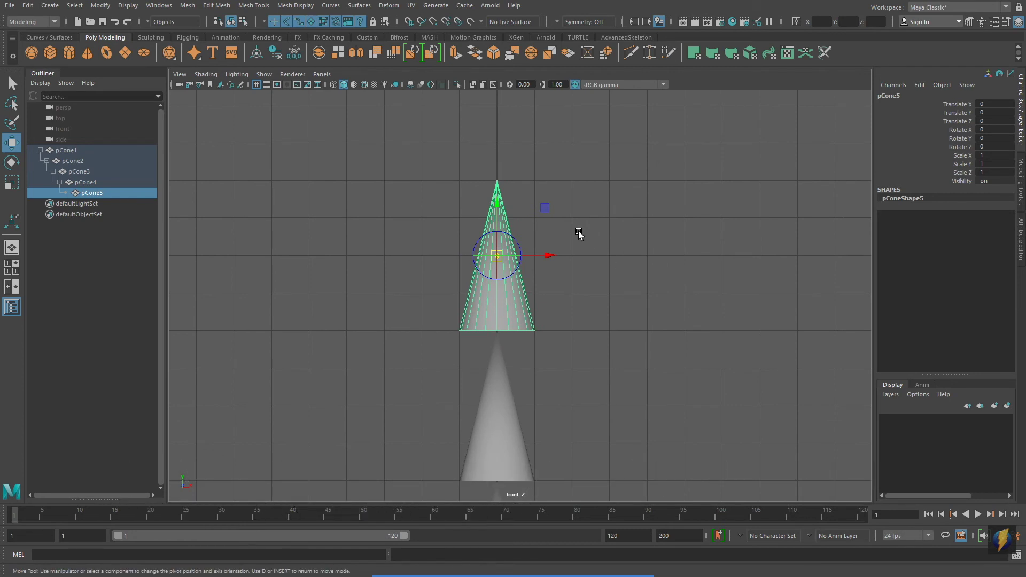
drag(545, 206, 822, 288)
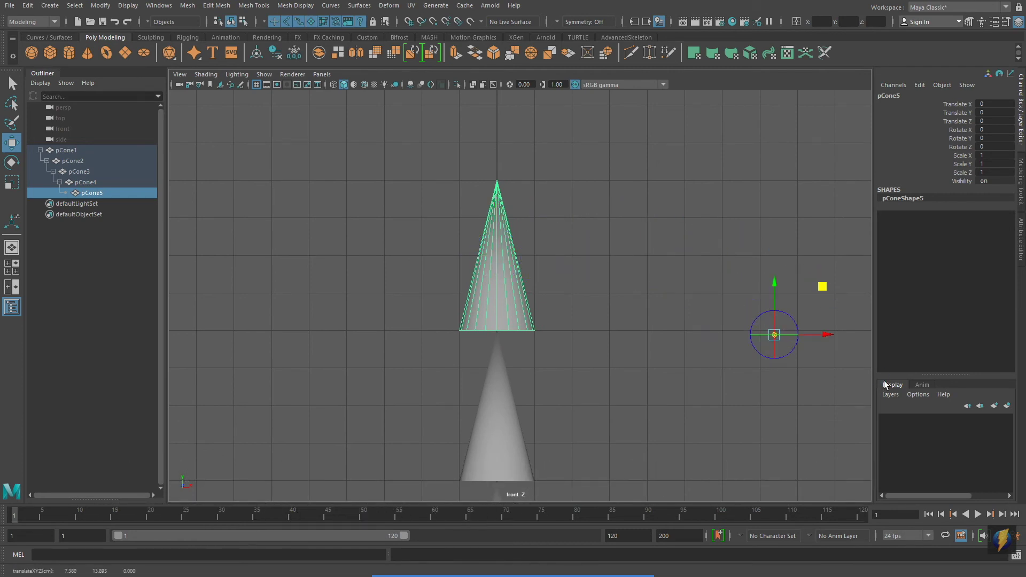
Test-rotate pCone5 around the offset pivot, undo, then drag the pivot up to its tip.
key(e)
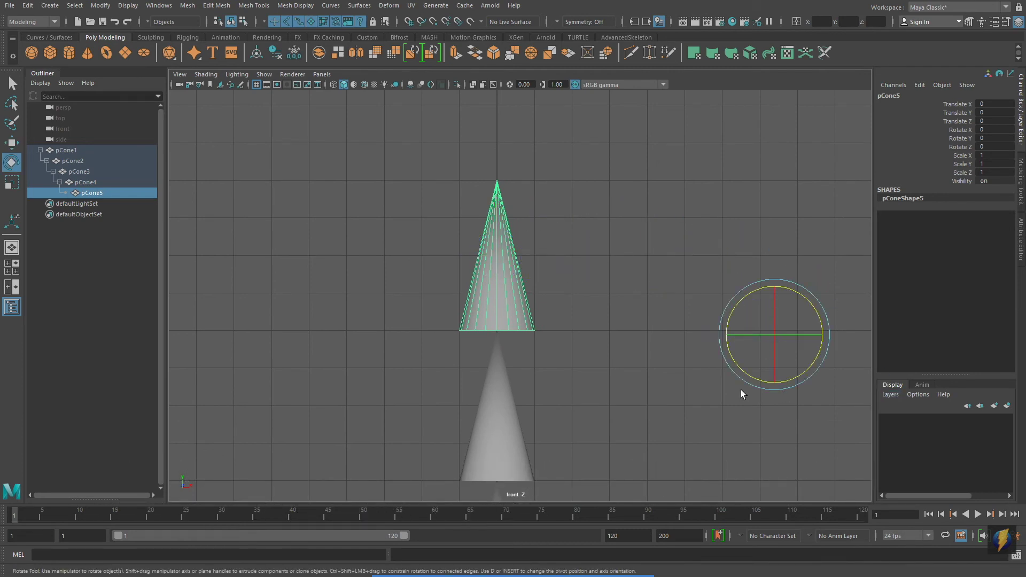
scroll(741, 394, down, 2)
alt+middle_drag(741, 392, 663, 401)
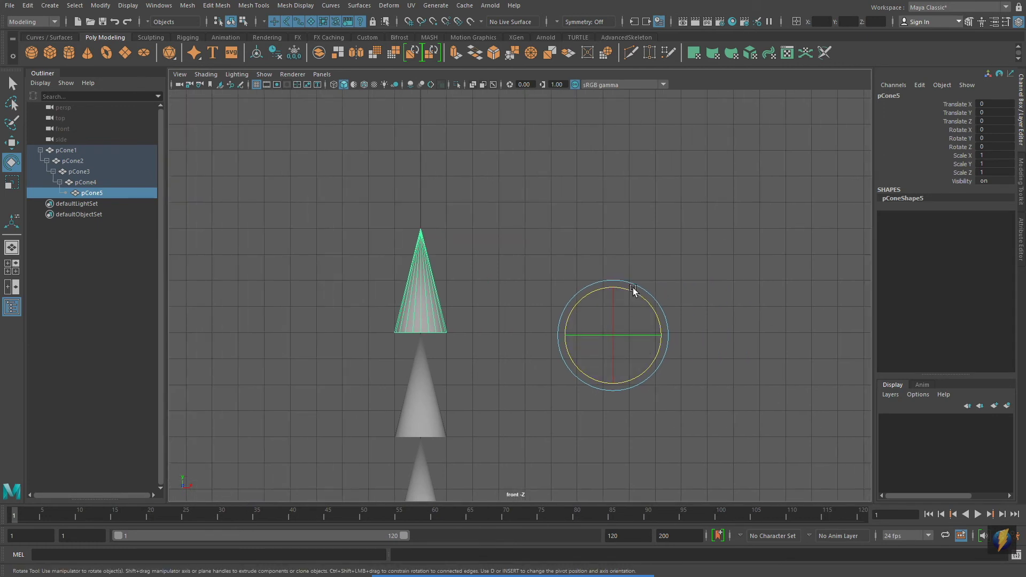
drag(634, 289, 589, 291)
key(ctrl+z)
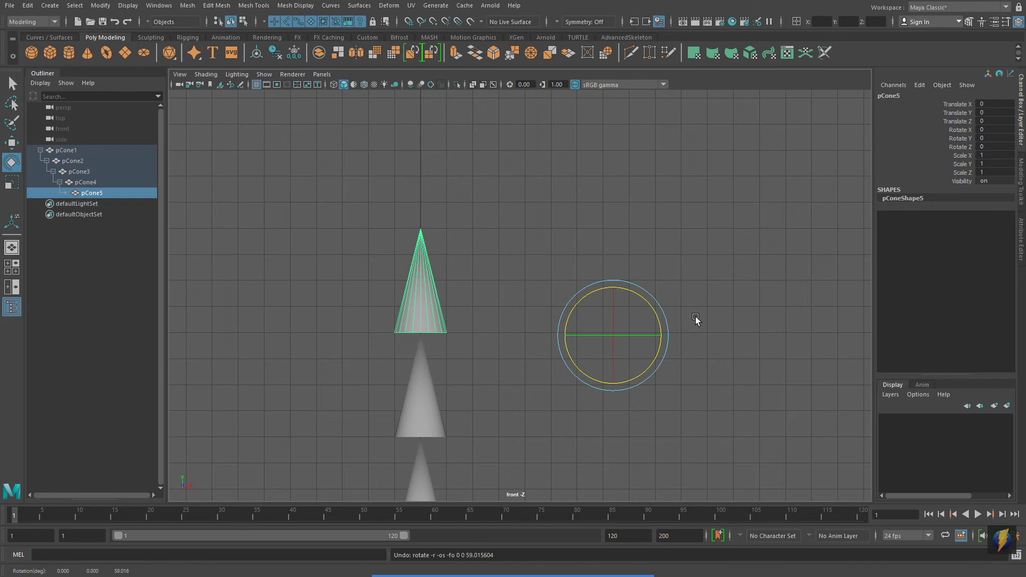
key(d)
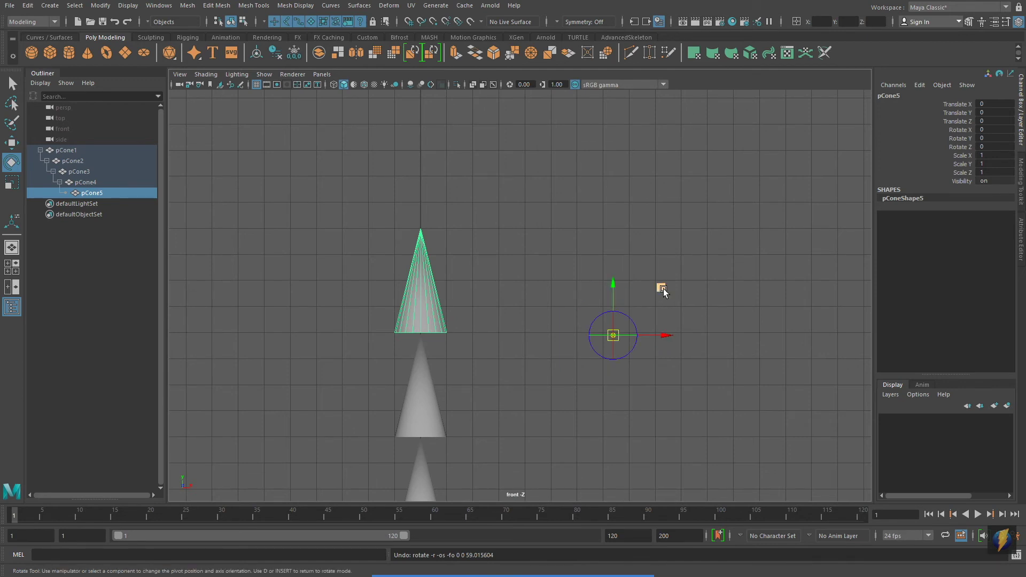
middle_drag(663, 291, 471, 177)
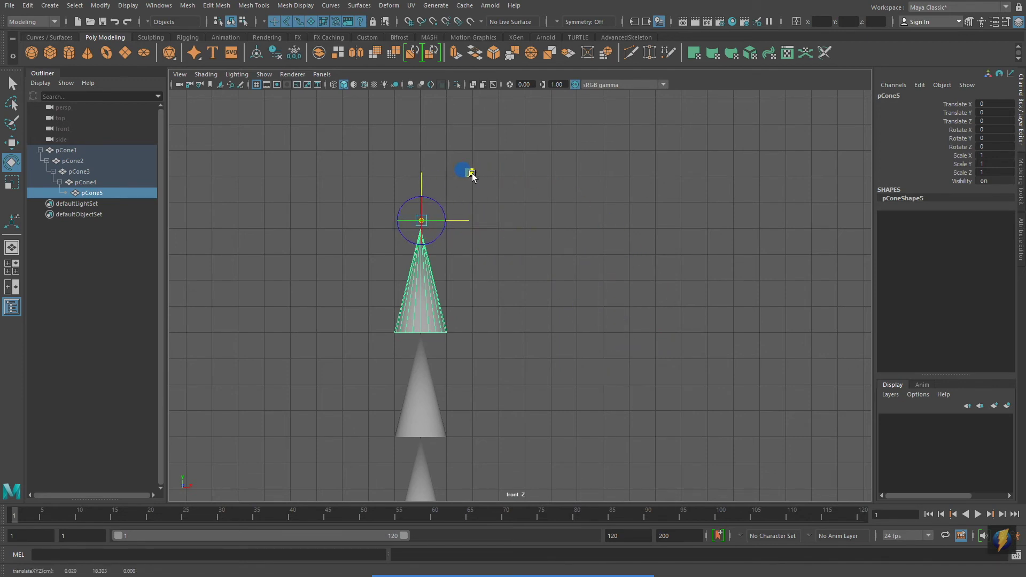
Test-tilt pCone5 around its tip pivot, undo it, and zoom in on the top cones.
key(d)
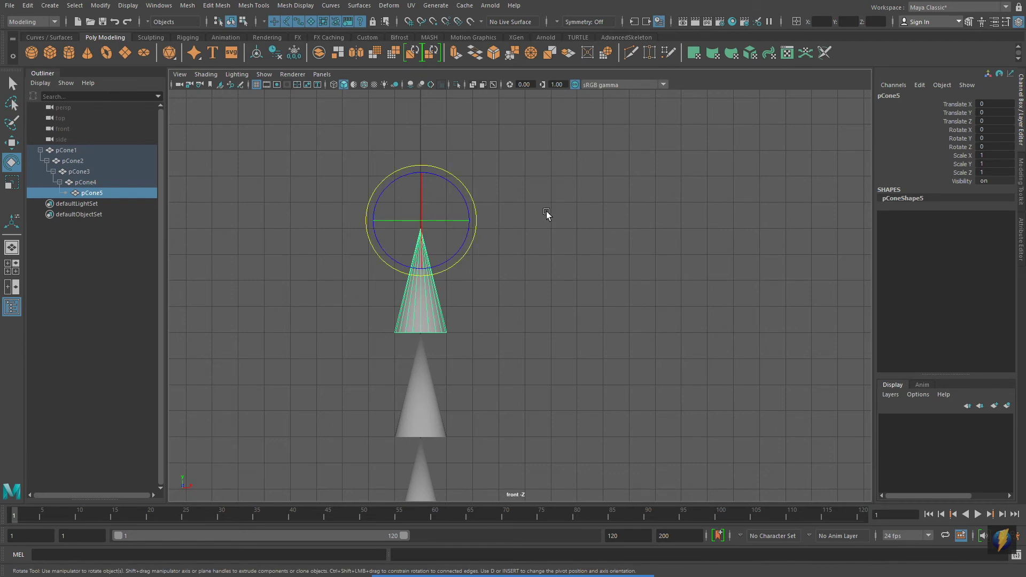
drag(457, 188, 418, 172)
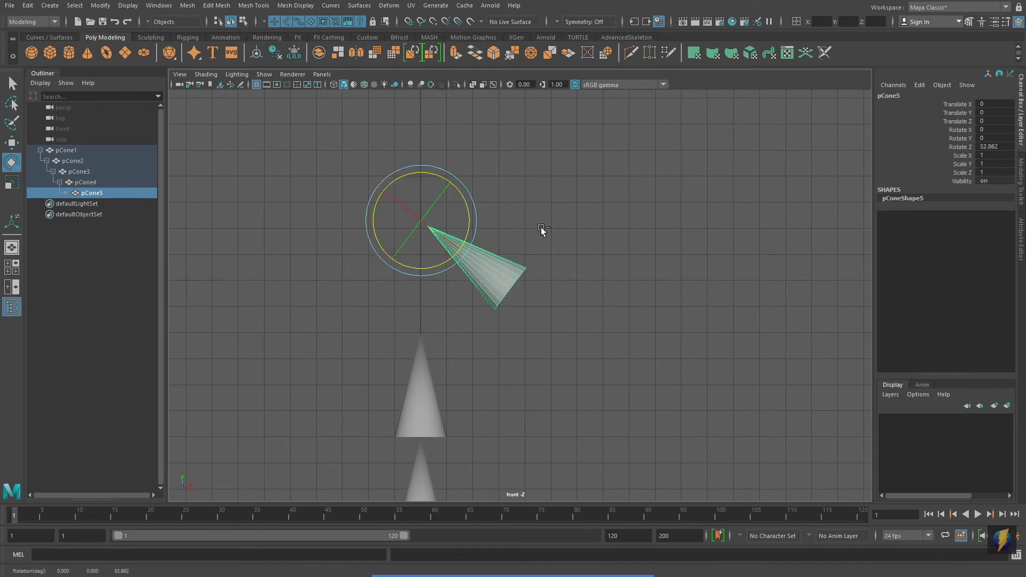
key(ctrl+z)
alt+middle_drag(531, 268, 624, 271)
alt+right_drag(623, 270, 654, 355)
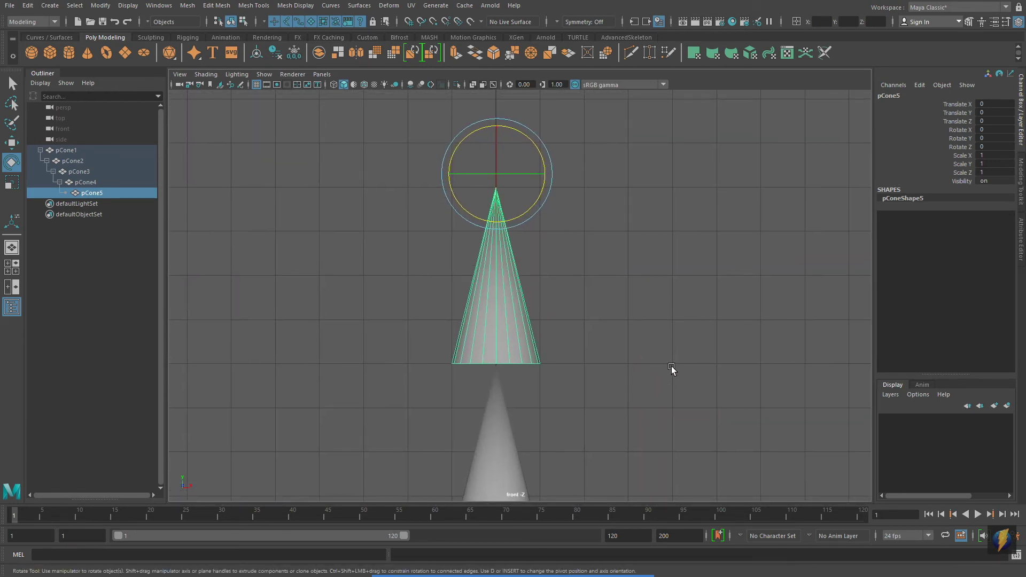
key(d)
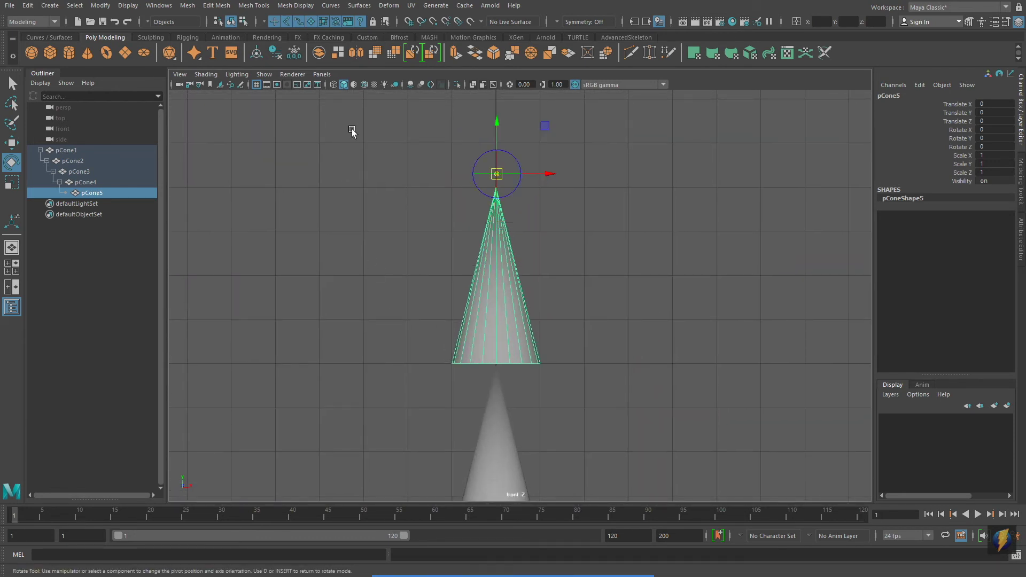
Turn on grid snapping and snap pCone5's pivot down to its base.
click(409, 22)
drag(497, 174, 524, 371)
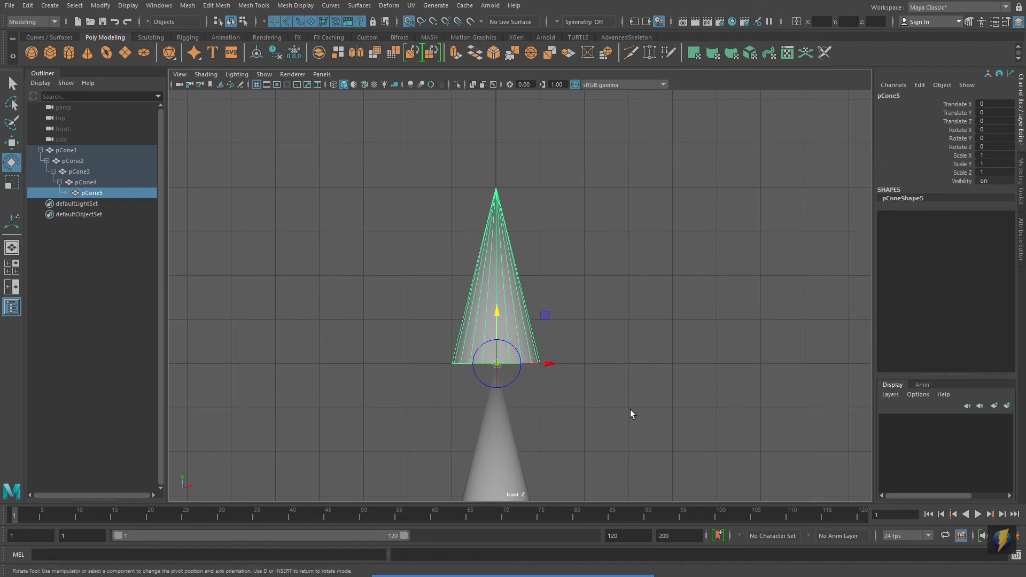
alt+middle_drag(631, 414, 621, 319)
key(d)
Test-tilt pCone5 around its base pivot twice, undoing each, then select pCone4.
alt+middle_drag(621, 374, 623, 270)
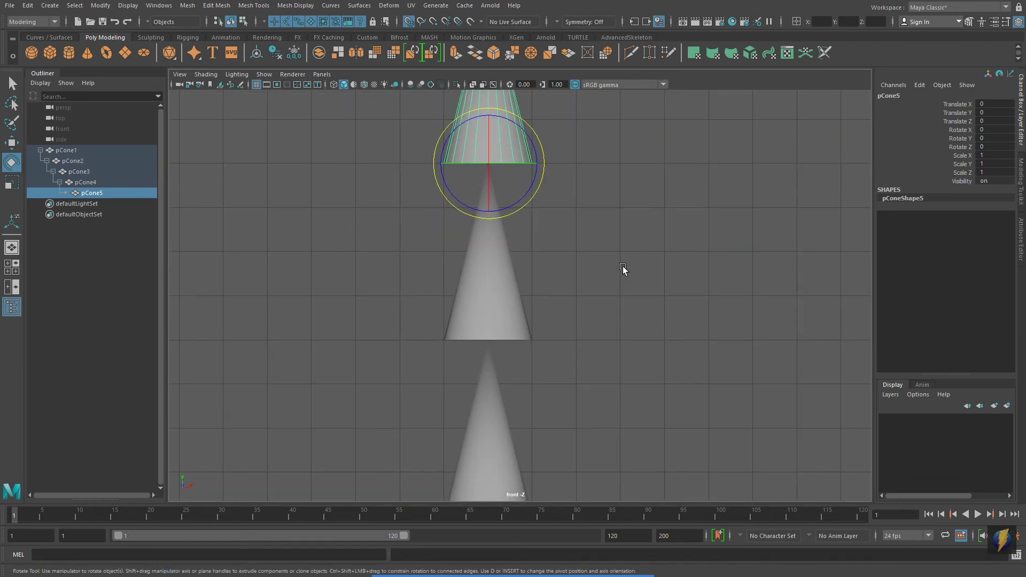
alt+middle_drag(557, 298, 554, 426)
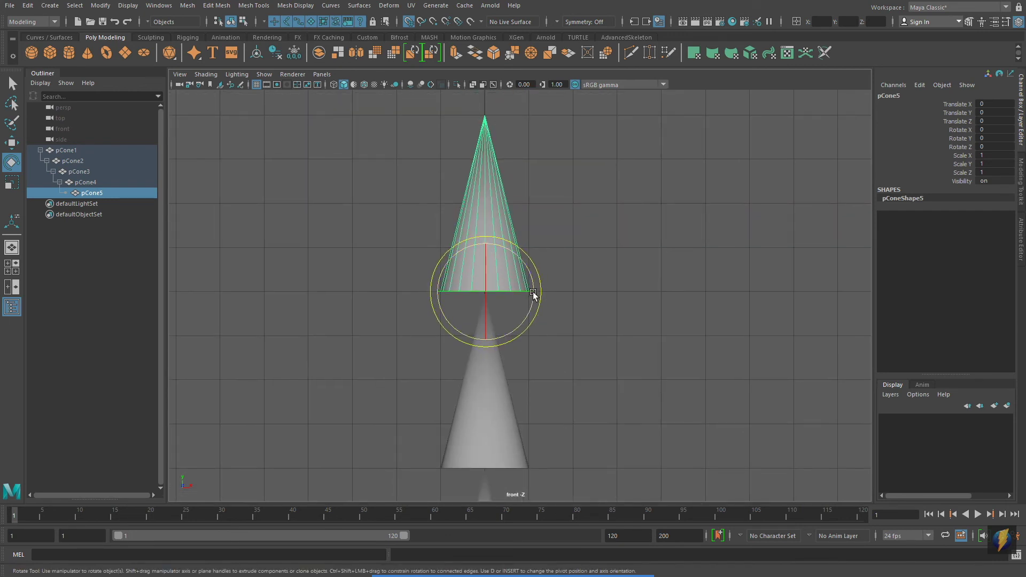
drag(532, 299, 428, 252)
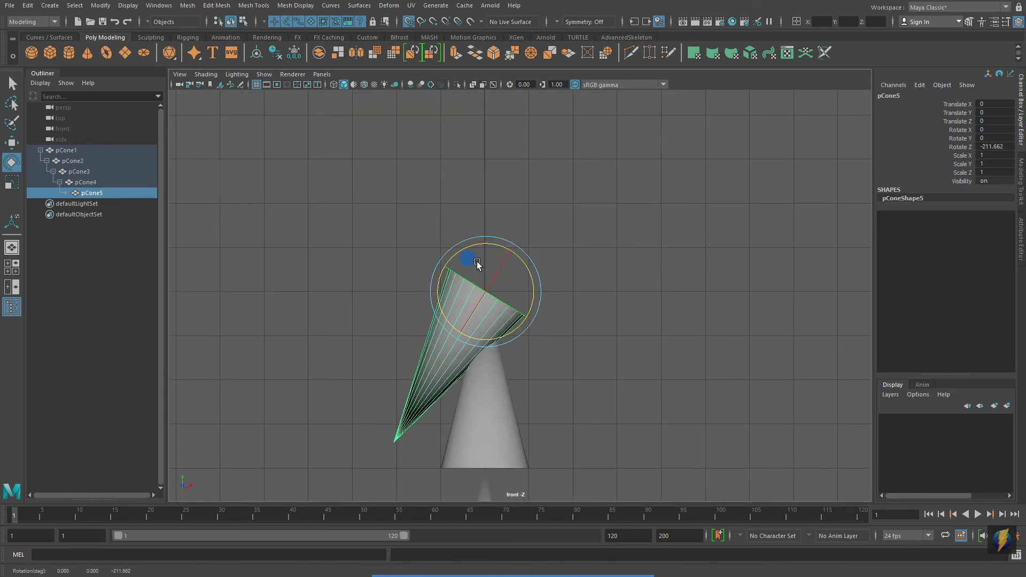
key(ctrl+z)
drag(498, 246, 473, 241)
key(ctrl+z)
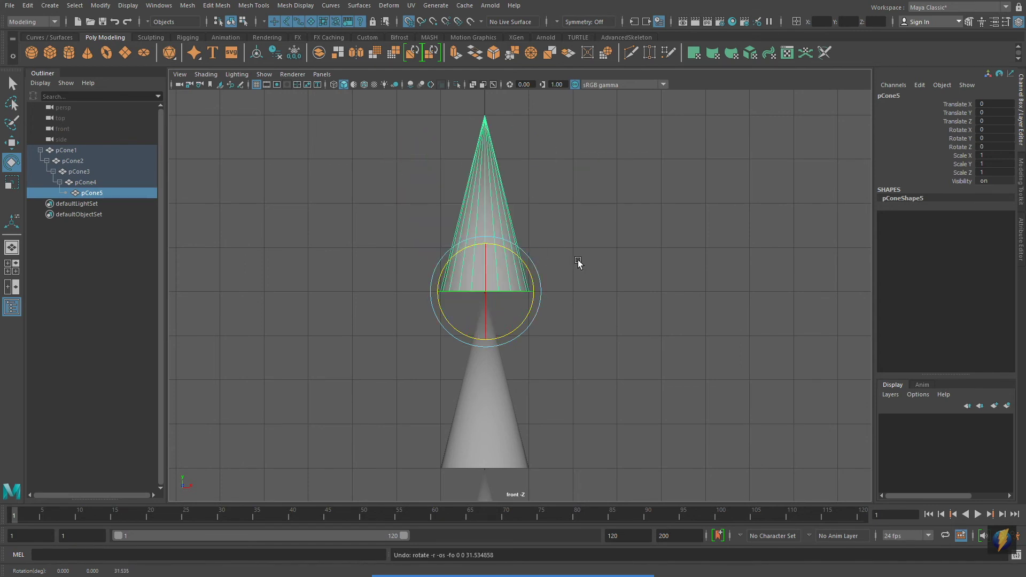
alt+middle_drag(620, 326, 632, 217)
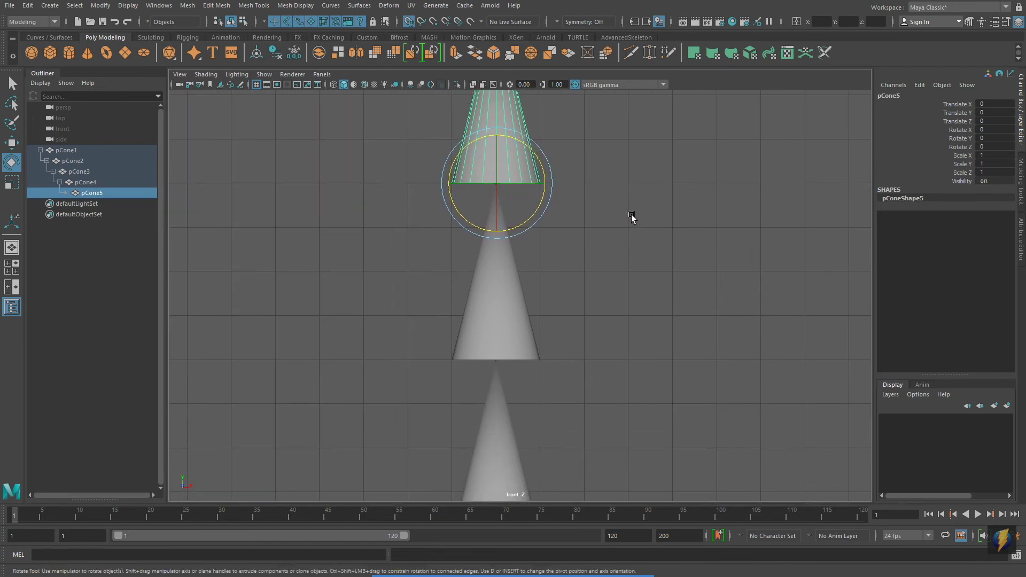
alt+right_drag(632, 218, 591, 229)
click(523, 320)
Move the pivots of pCone4 and pCone3 down to their bases.
alt+right_drag(569, 308, 688, 313)
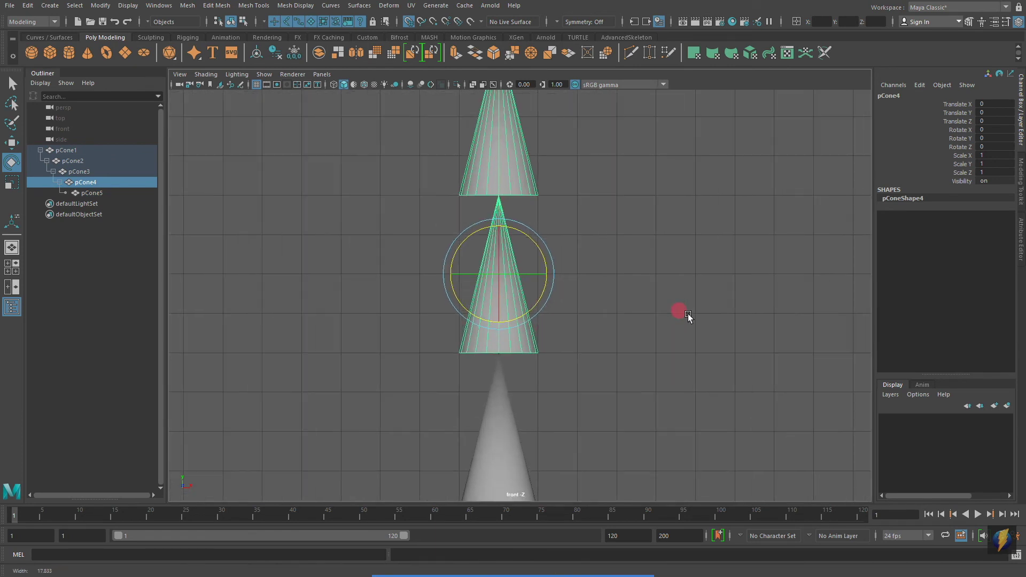
key(d)
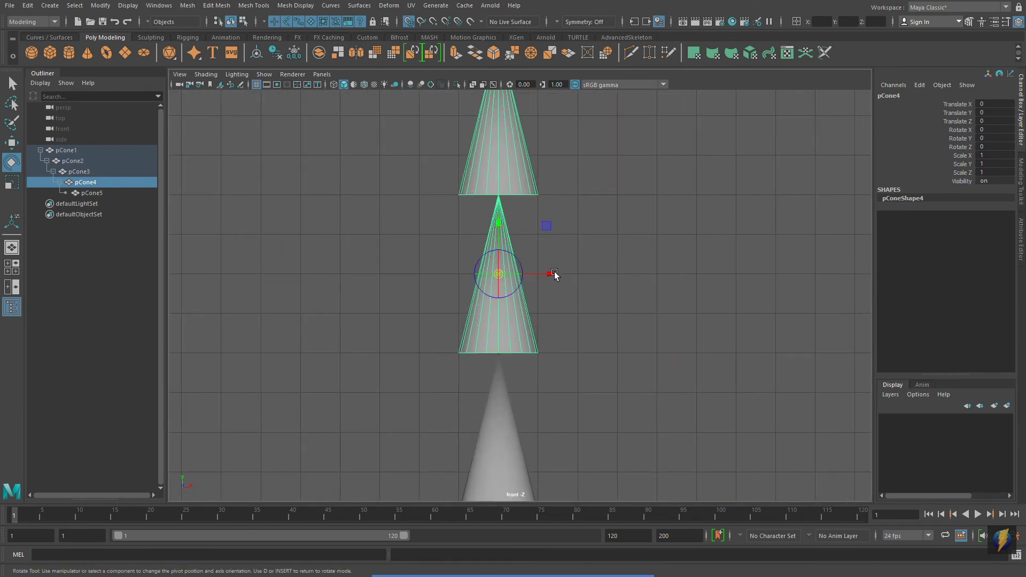
middle_drag(503, 227, 645, 291)
key(e)
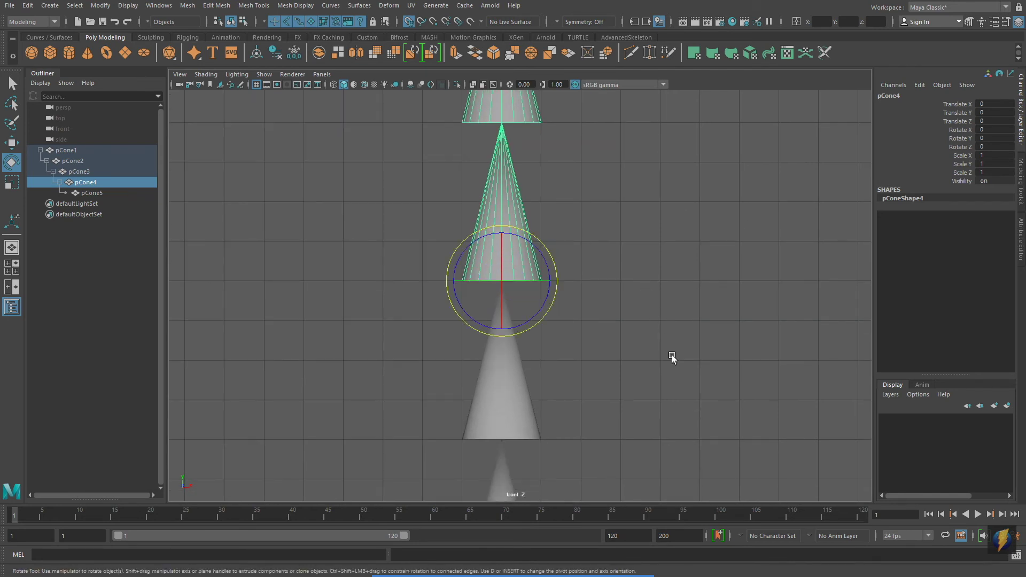
alt+middle_drag(550, 375, 547, 290)
key(Up)
key(d)
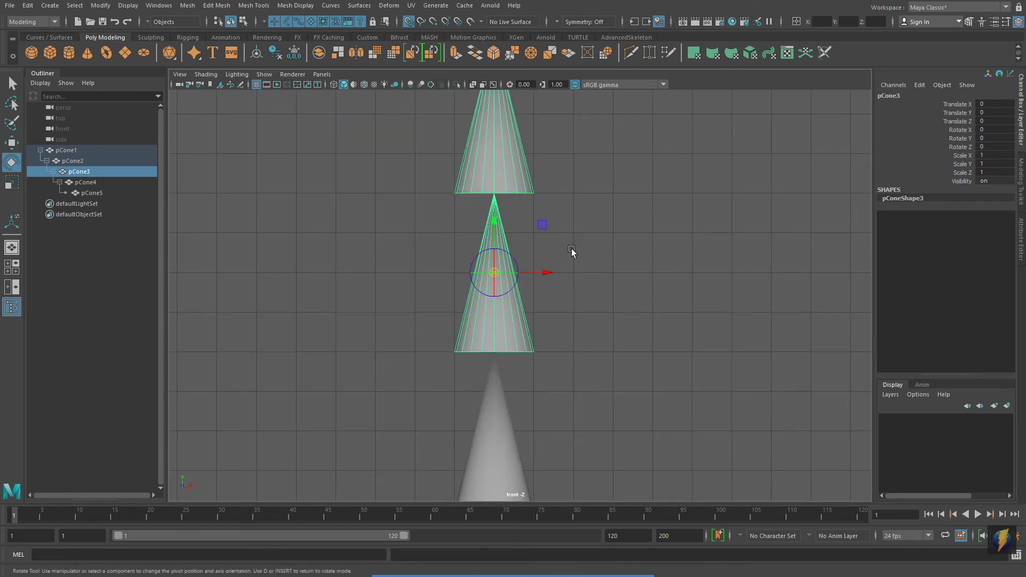
middle_drag(493, 223, 509, 340)
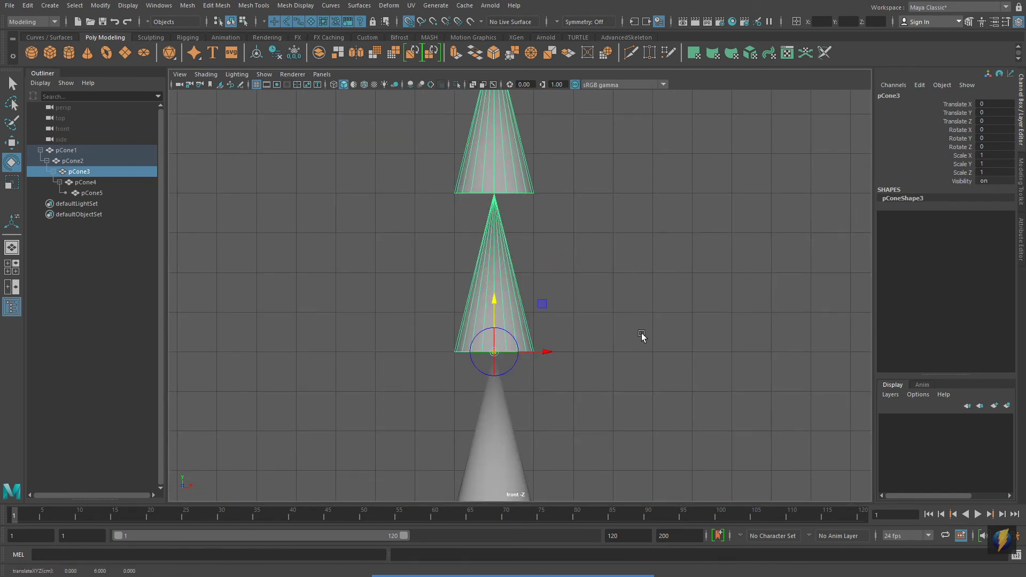
alt+middle_drag(672, 394, 663, 230)
Move the pivots of pCone2 and pCone1 down to their bases.
key(Up)
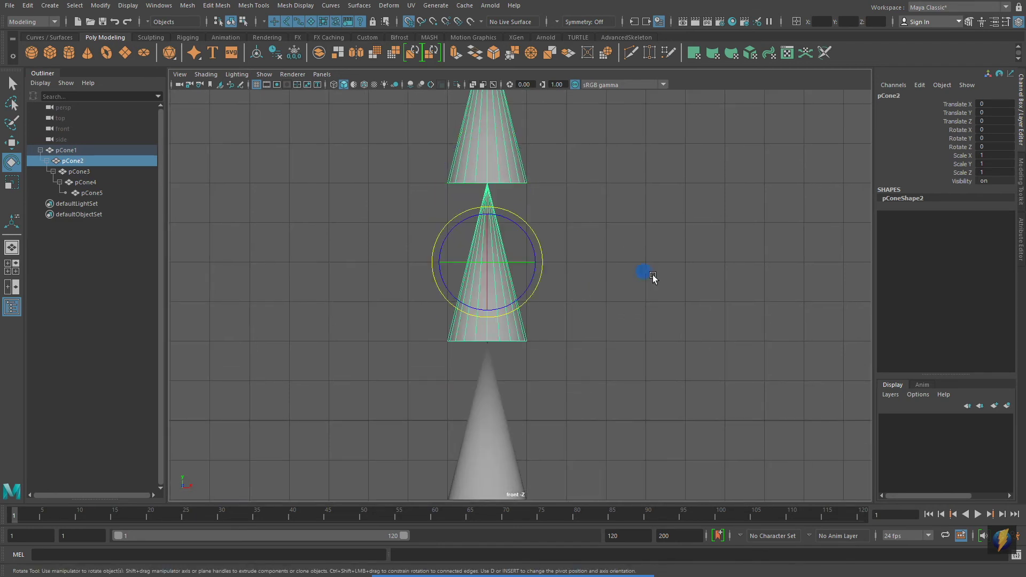
key(d)
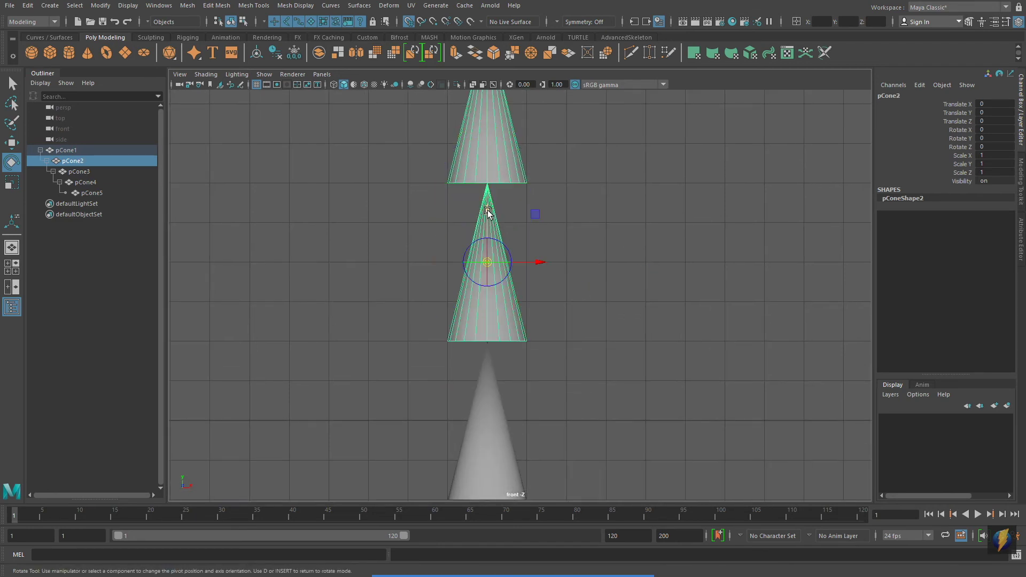
drag(487, 210, 506, 328)
alt+middle_drag(675, 398, 679, 279)
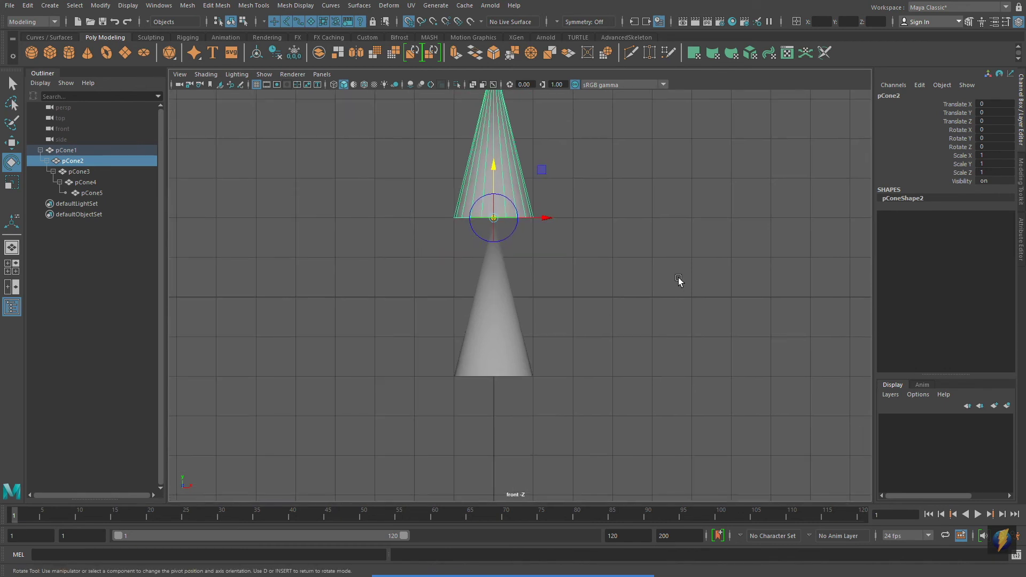
key(d)
key(Up)
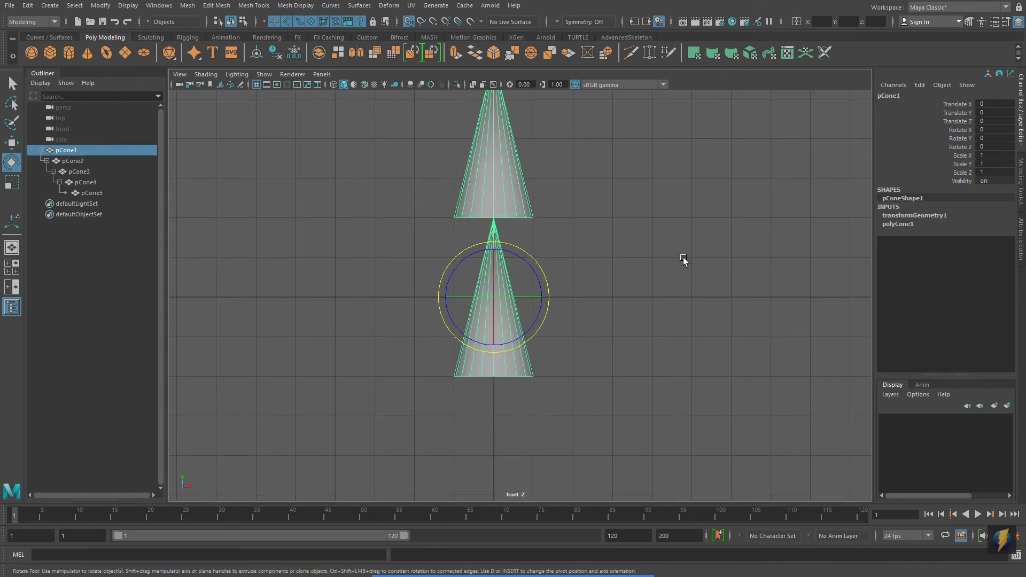
key(d)
drag(496, 252, 665, 340)
key(d)
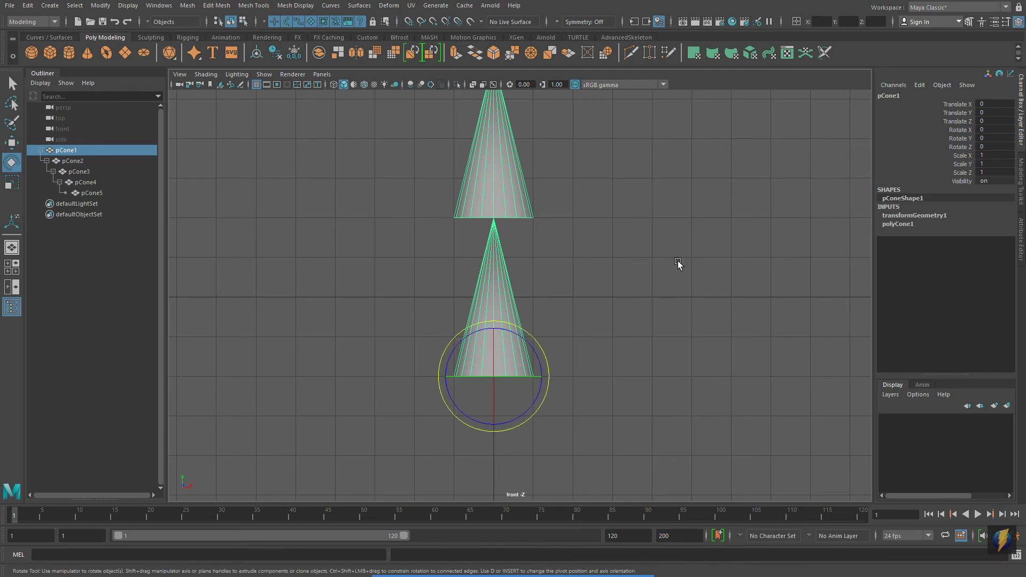
Test-rotate the whole chain, pCone2 and pCone3, undoing each rotation.
alt+right_drag(680, 268, 515, 304)
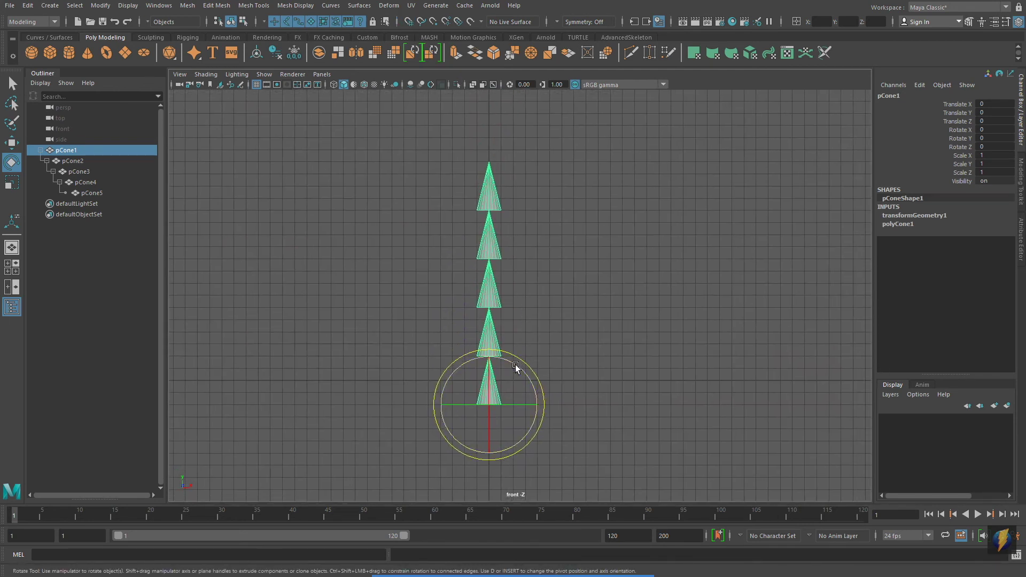
drag(513, 359, 525, 400)
key(ctrl+z)
click(73, 160)
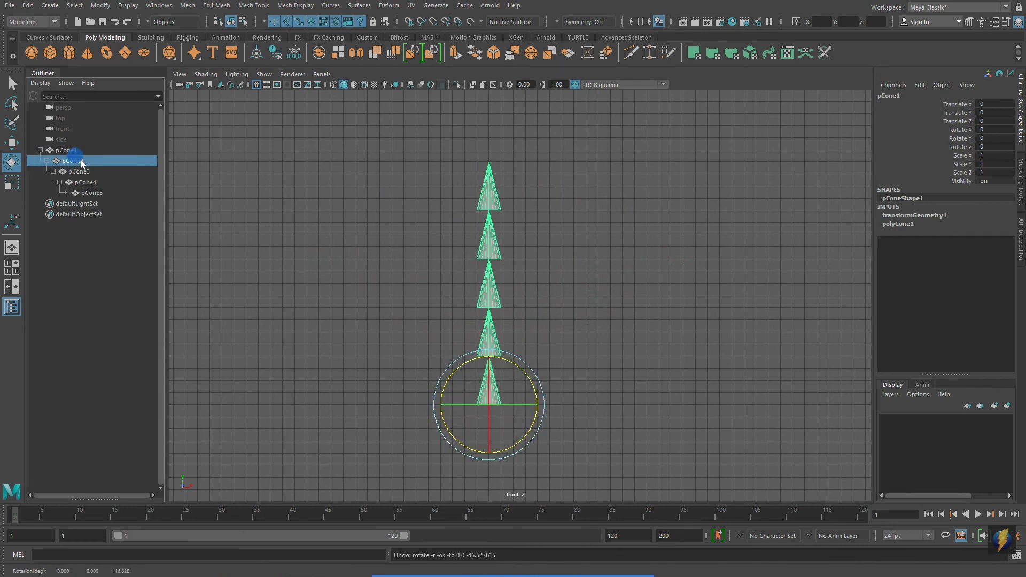
drag(505, 313, 522, 335)
key(ctrl+z)
click(80, 172)
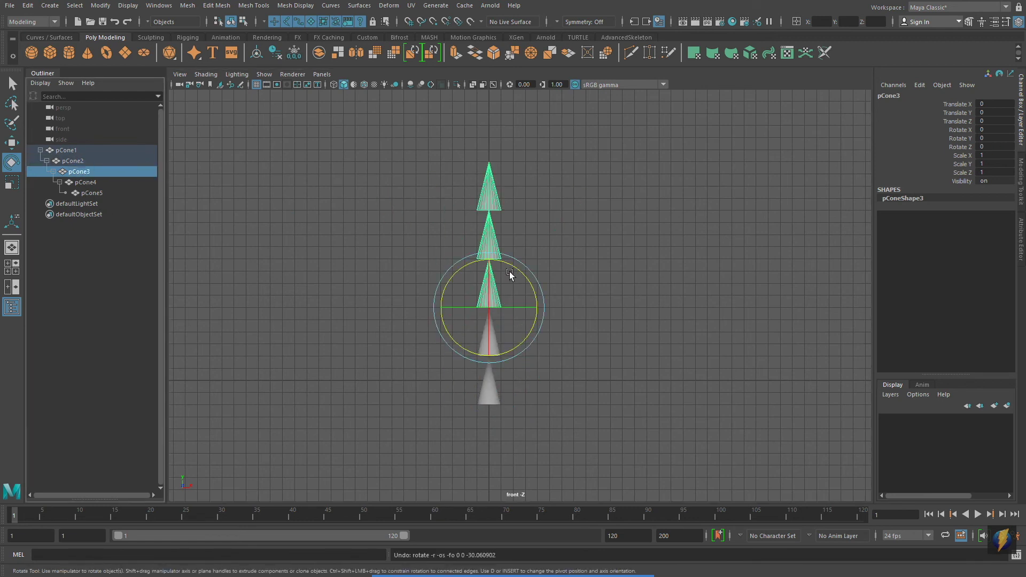
drag(500, 264, 523, 291)
key(ctrl+z)
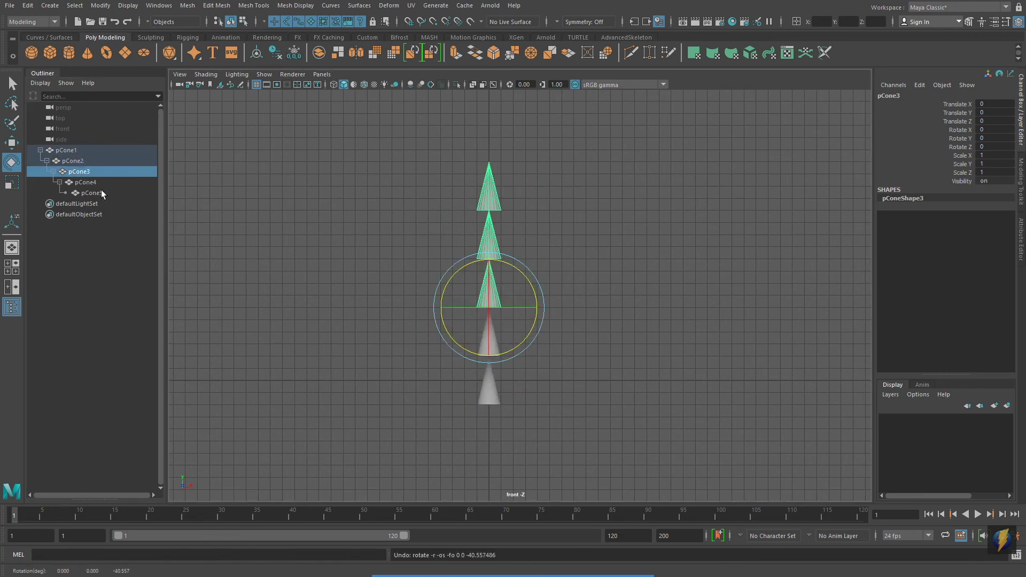
Test-rotate pCone4 and pCone5, then select pCone1 through pCone5 and curl the chain left.
click(86, 183)
drag(518, 223, 491, 222)
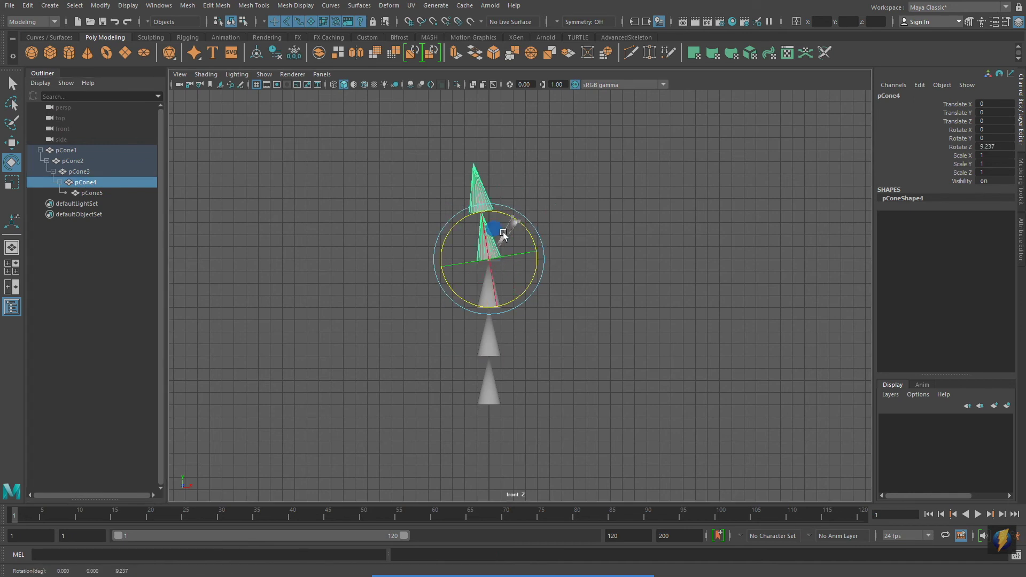
key(ctrl+z)
click(100, 194)
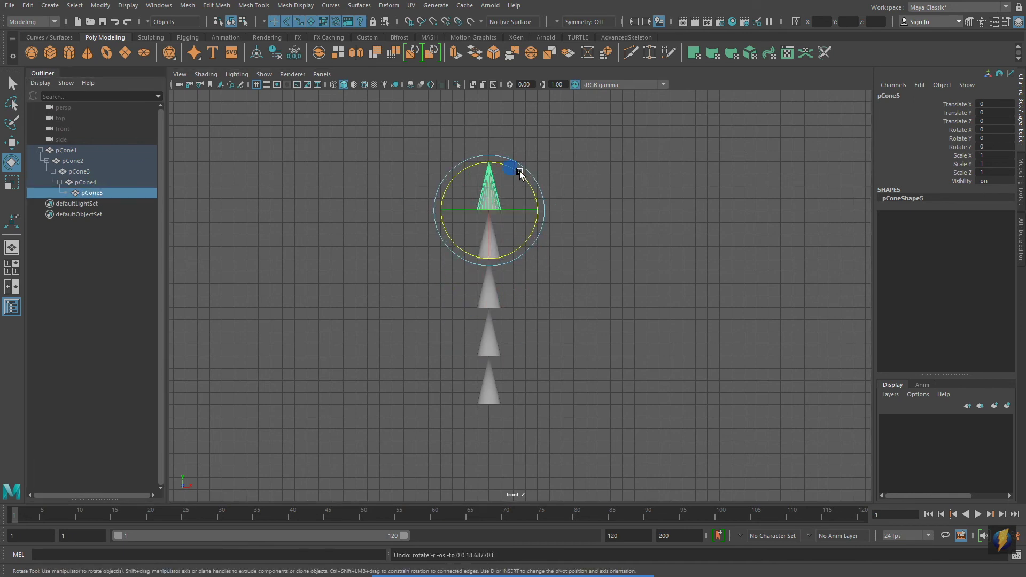
drag(518, 165, 517, 183)
key(ctrl+z)
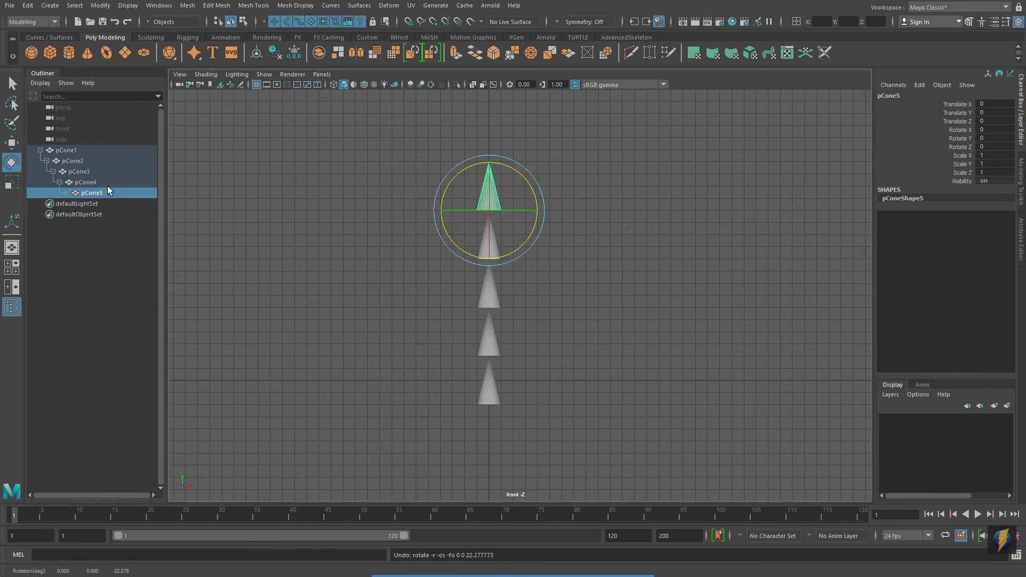
click(70, 150)
shift+click(107, 193)
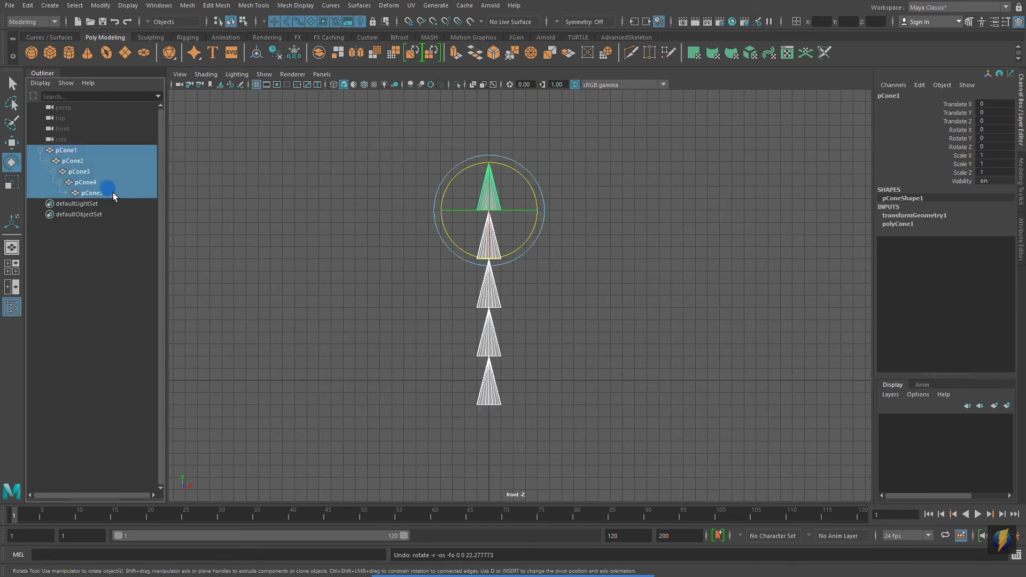
mouse_move(522, 167)
mouse_down()
mouse_move(532, 187)
mouse_move(511, 172)
mouse_move(523, 178)
mouse_up()
Undo the curl, then test X and Y rotations of the chain in perspective, undoing each.
key(ctrl+z)
key(space)
key(space)
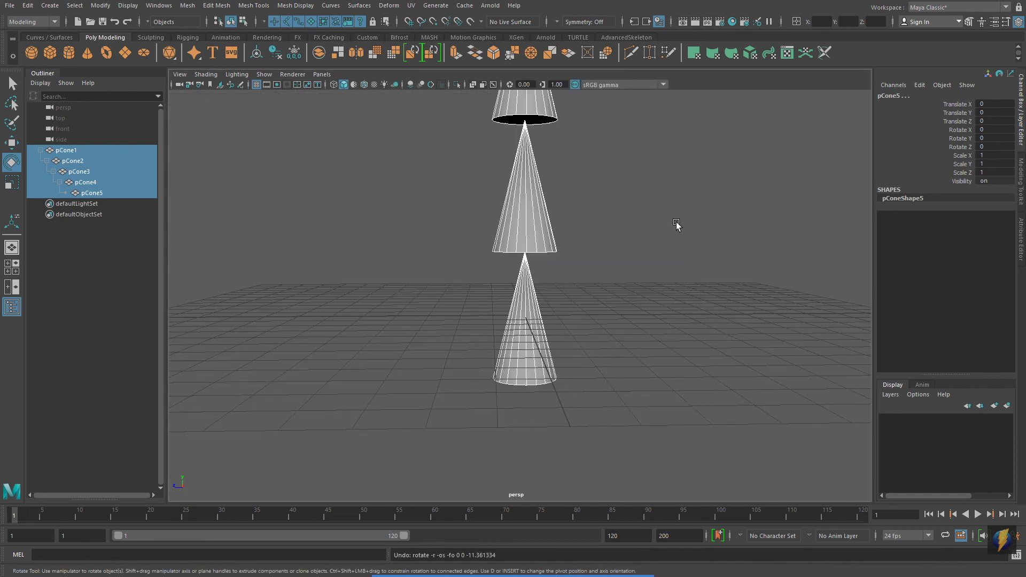
alt+right_drag(720, 294, 530, 281)
alt+drag(529, 282, 559, 164)
key(ctrl+z)
key(ctrl+z)
key(ctrl+z)
key(ctrl+z)
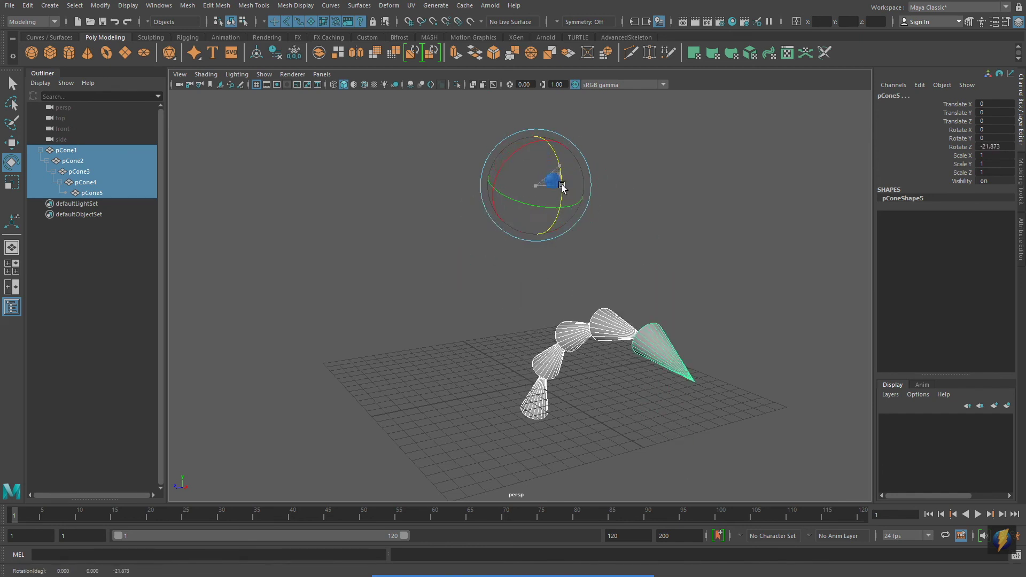
mouse_move(548, 154)
mouse_down()
mouse_move(508, 151)
mouse_move(556, 154)
mouse_up()
key(ctrl+z)
key(ctrl+z)
key(ctrl+z)
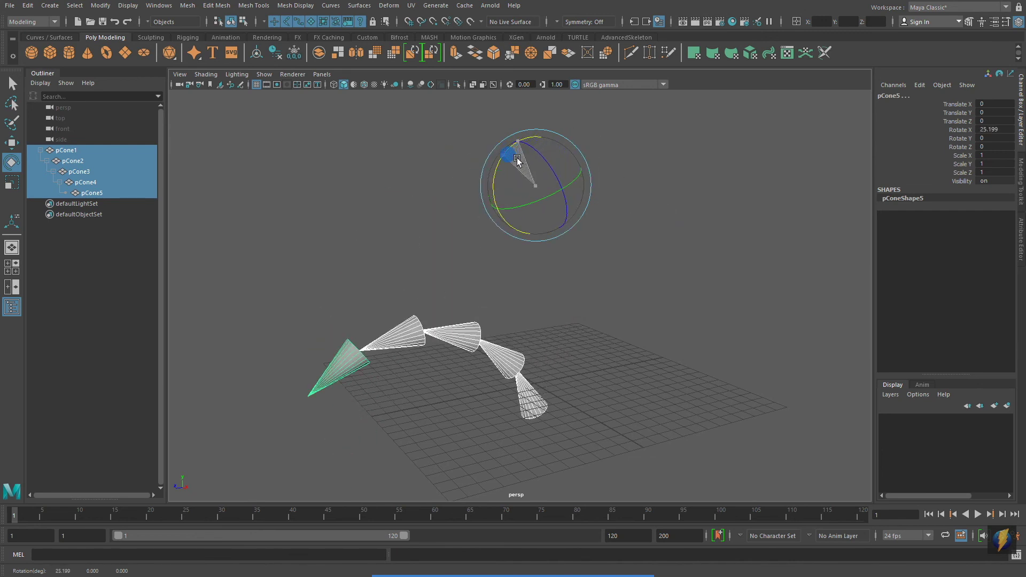
drag(584, 190, 562, 201)
key(ctrl+z)
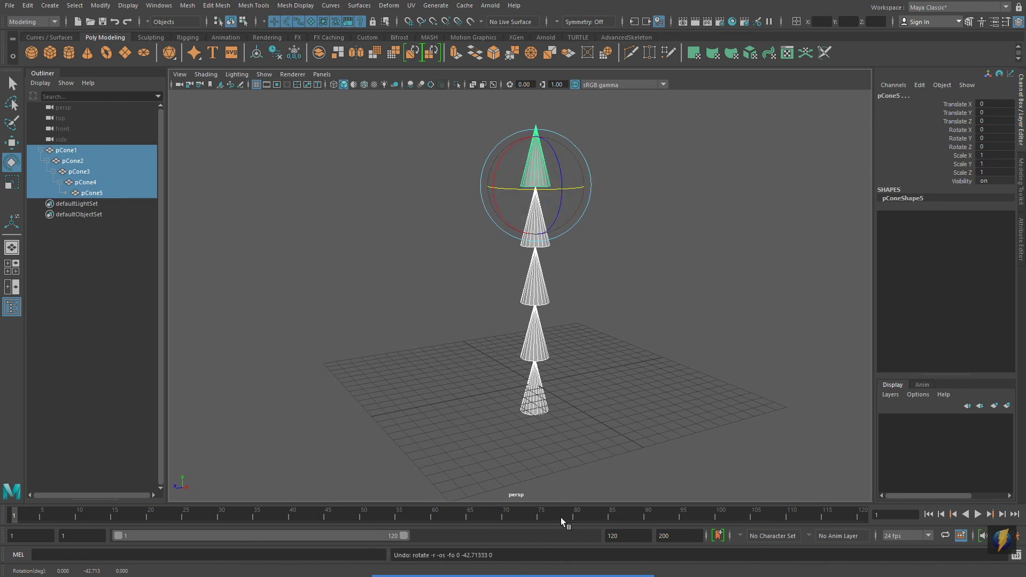
Select the pCone2 branch and duplicate it as pCone6.
click(534, 335)
alt+drag(655, 328, 620, 345)
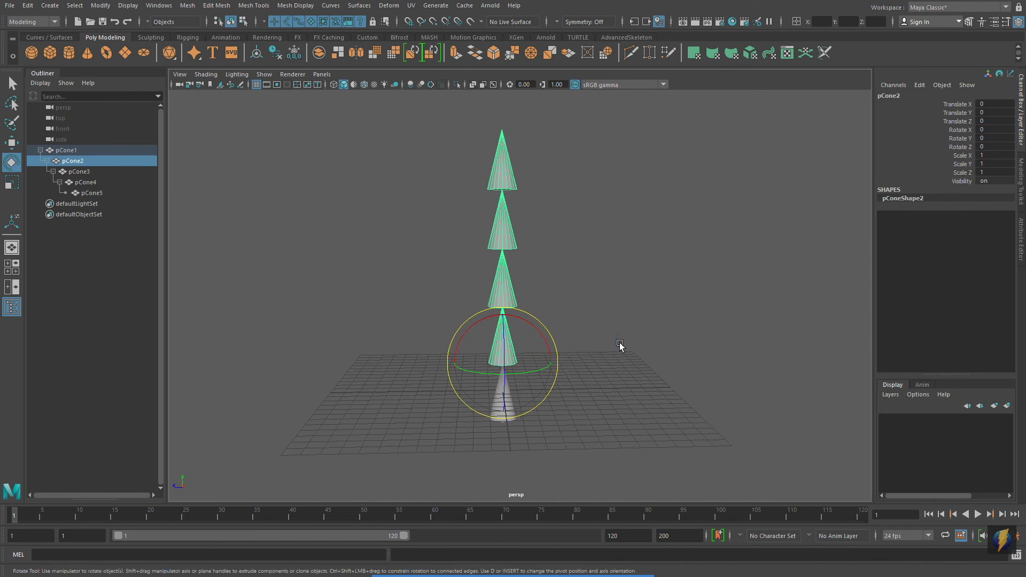
key(ctrl+d)
Lean the duplicated branch to the right and tilt the original pCone2 branch left.
drag(529, 324, 556, 344)
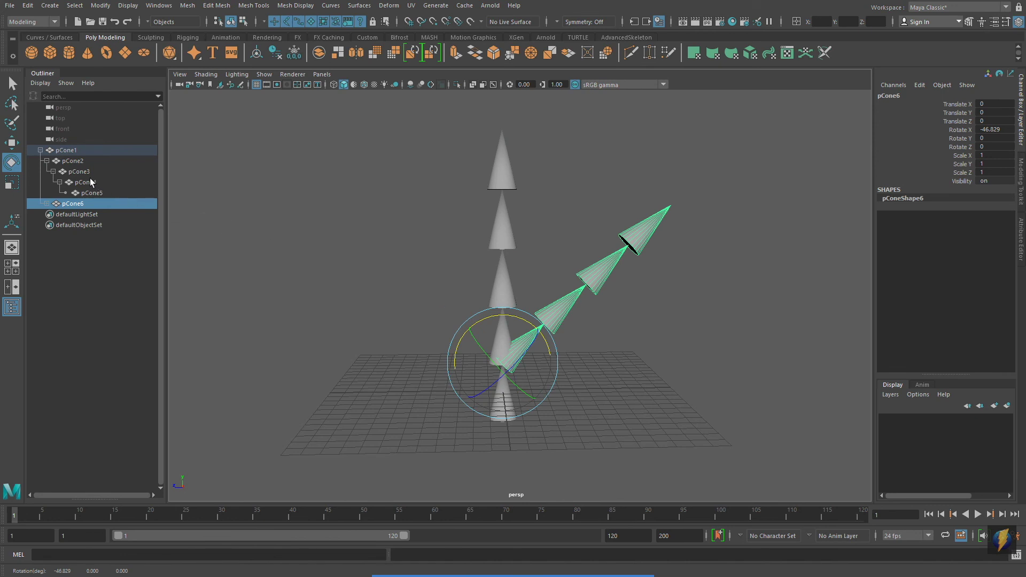
click(71, 160)
mouse_move(515, 320)
mouse_down()
mouse_move(461, 310)
mouse_move(499, 309)
mouse_up()
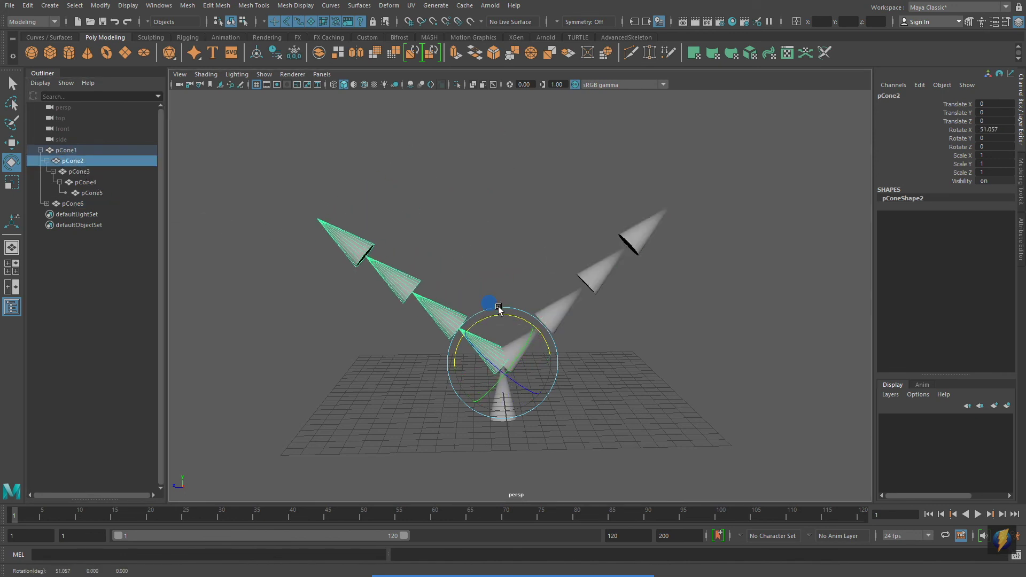
Duplicate upper cones on the right branch and rotate the copies into new directions.
click(566, 299)
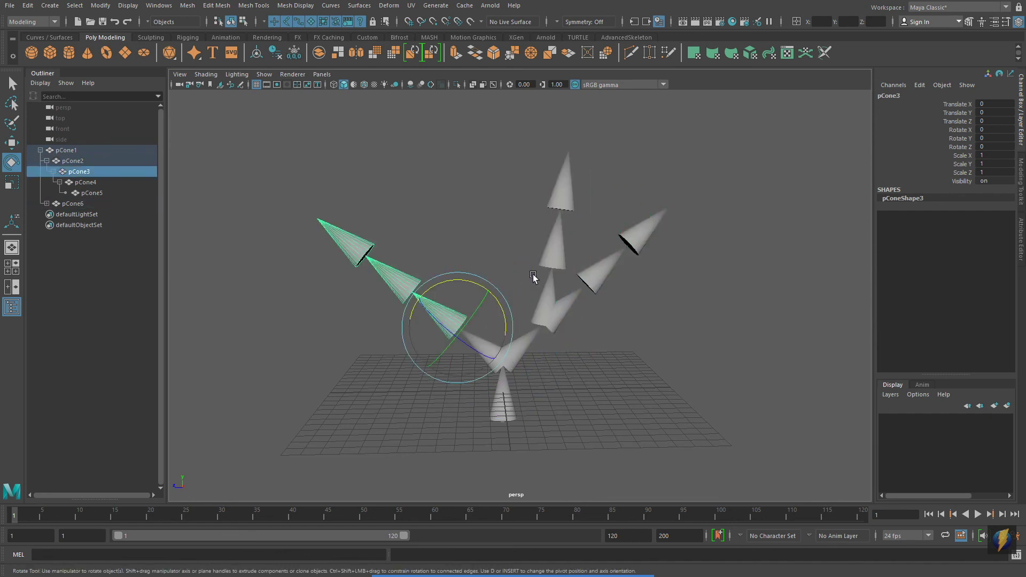
key(ctrl+d)
drag(533, 277, 470, 251)
key(Up)
key(ctrl+d)
click(469, 223)
click(556, 235)
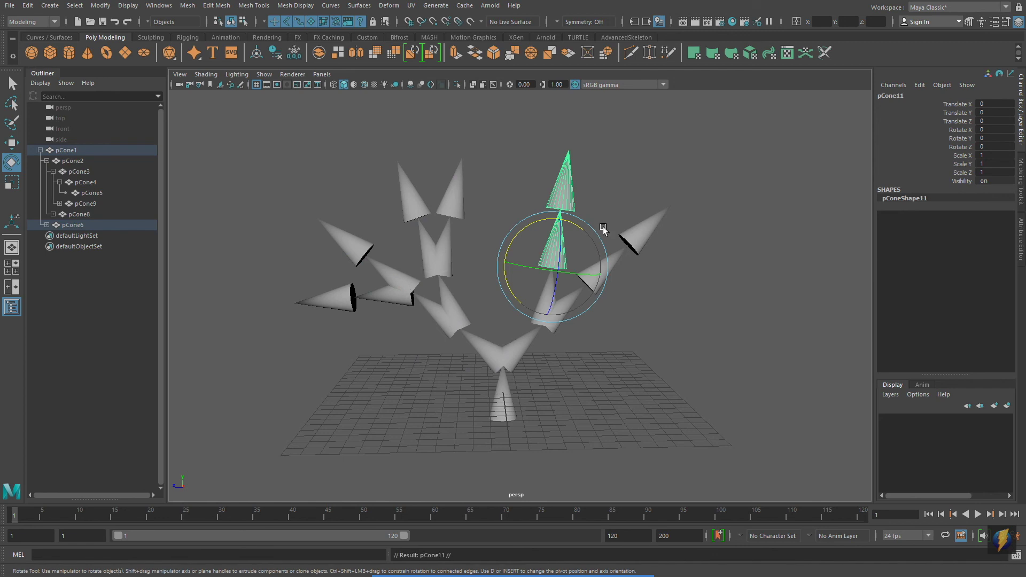
drag(607, 230, 631, 262)
click(655, 266)
Duplicate cones on the left branch and rotate the copies into forks.
click(343, 297)
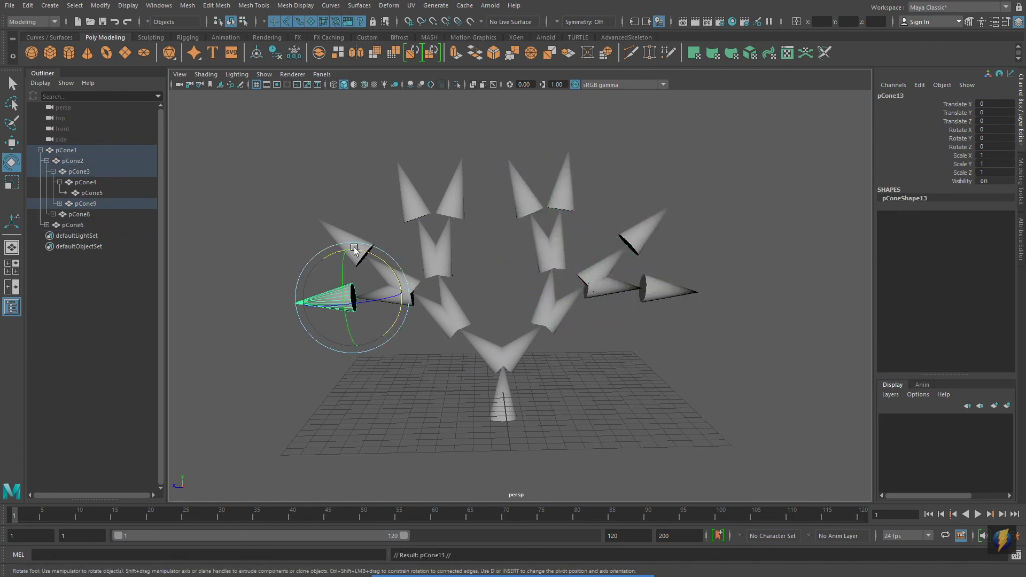
key(ctrl+d)
drag(321, 251, 403, 223)
click(420, 187)
key(ctrl+d)
drag(429, 172, 492, 199)
key(ctrl+d)
Add right-chain forks up to pCone20 by duplicating and rotating cones, then expand pCone1's hierarchy.
click(529, 185)
key(ctrl+d)
drag(539, 169, 586, 177)
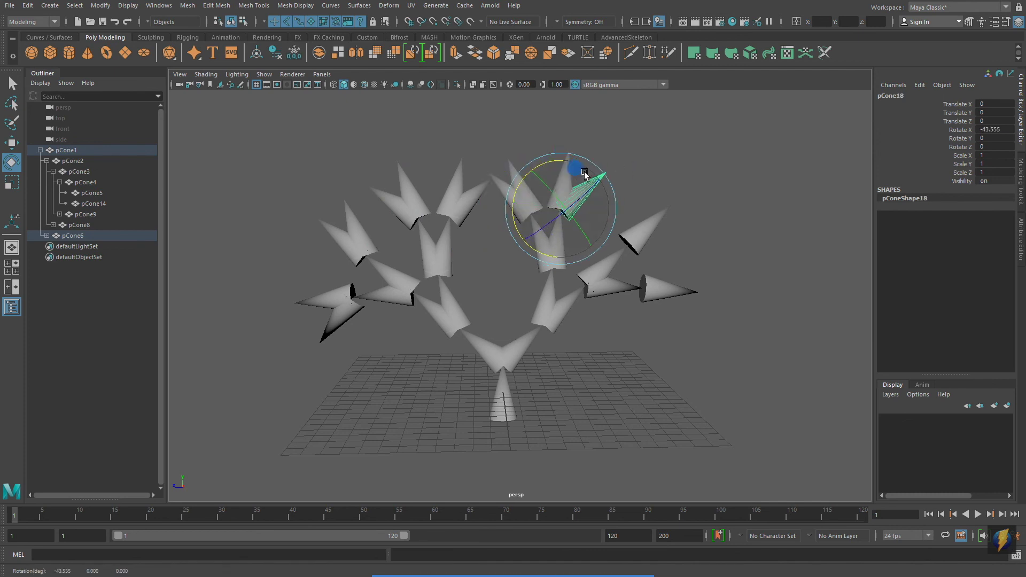
click(644, 230)
key(ctrl+d)
drag(632, 202, 550, 320)
key(ctrl+d)
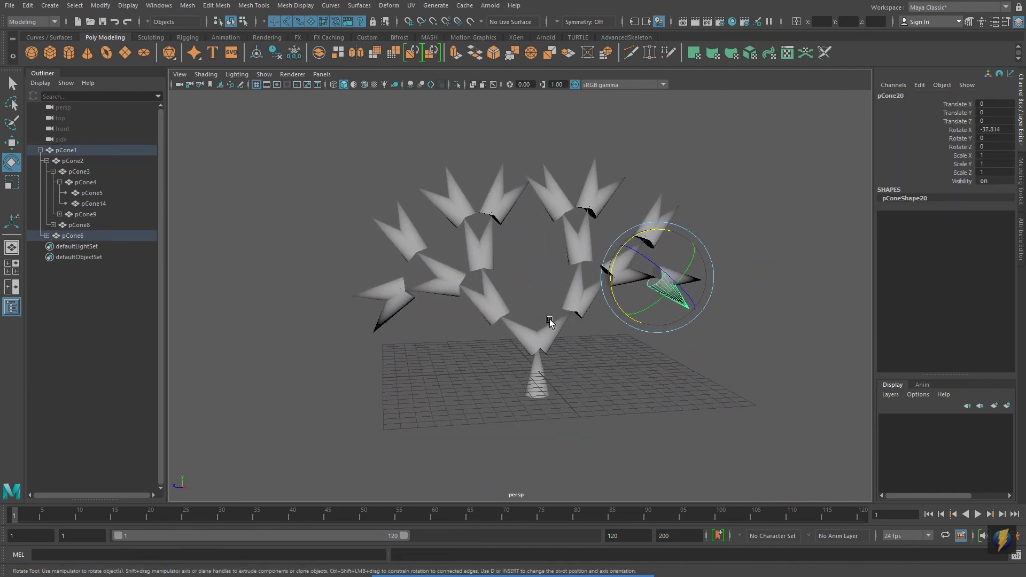
click(40, 149)
shift+click(40, 149)
Duplicate the whole pCone1 tree and move the copy up above the original.
scroll(126, 414, down, 1)
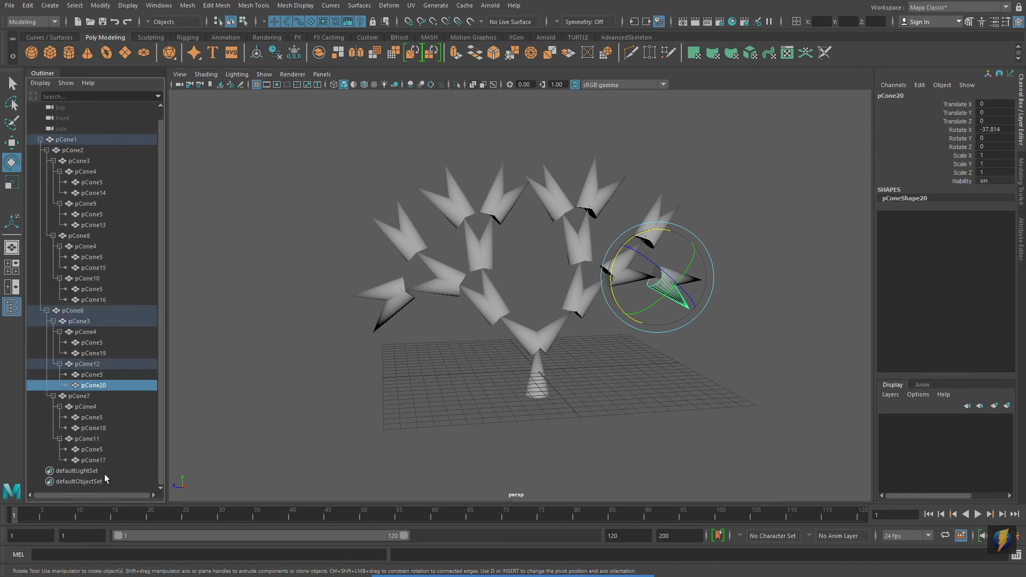
alt+right_drag(467, 380, 514, 393)
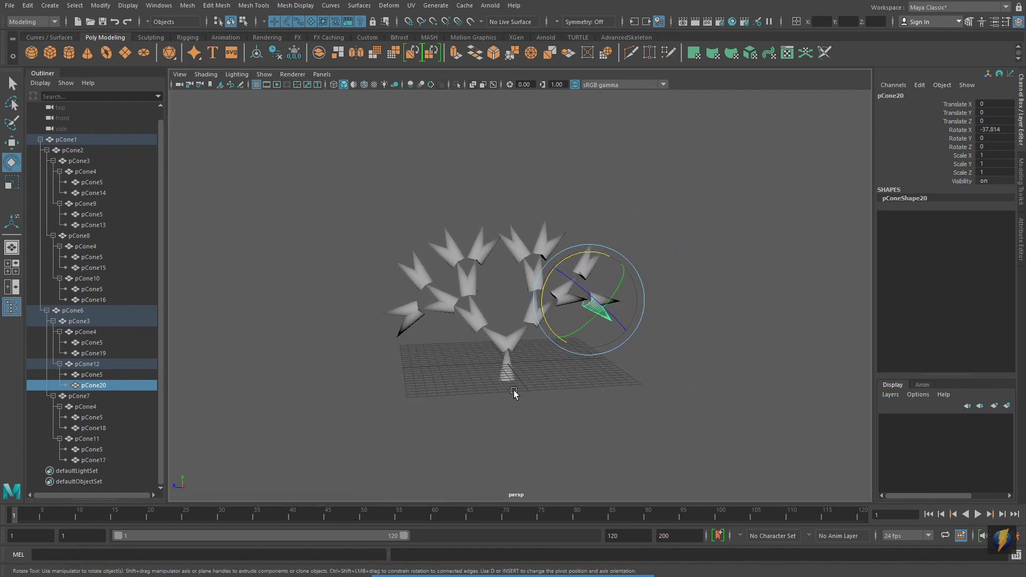
click(511, 374)
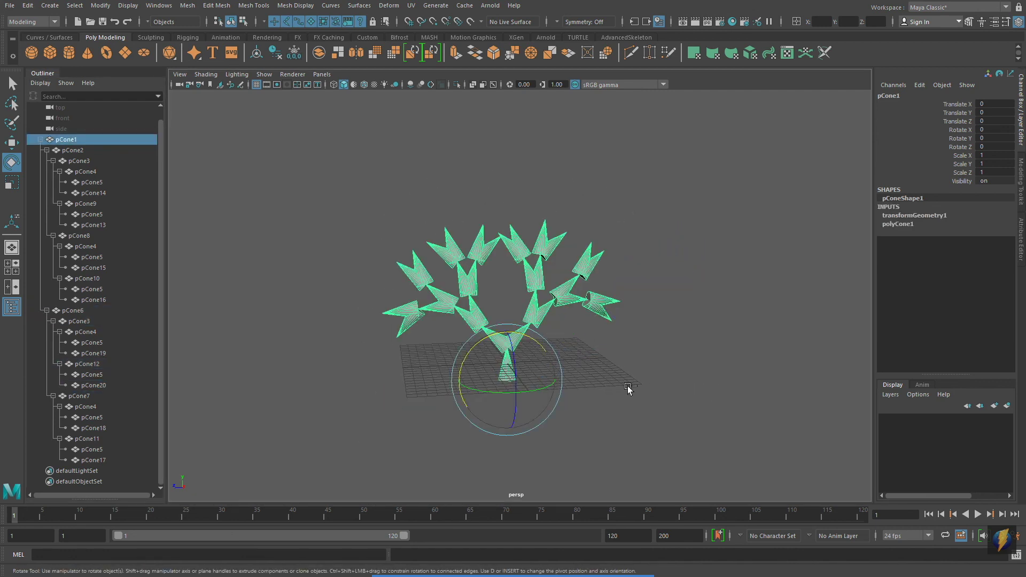
key(ctrl+d)
key(w)
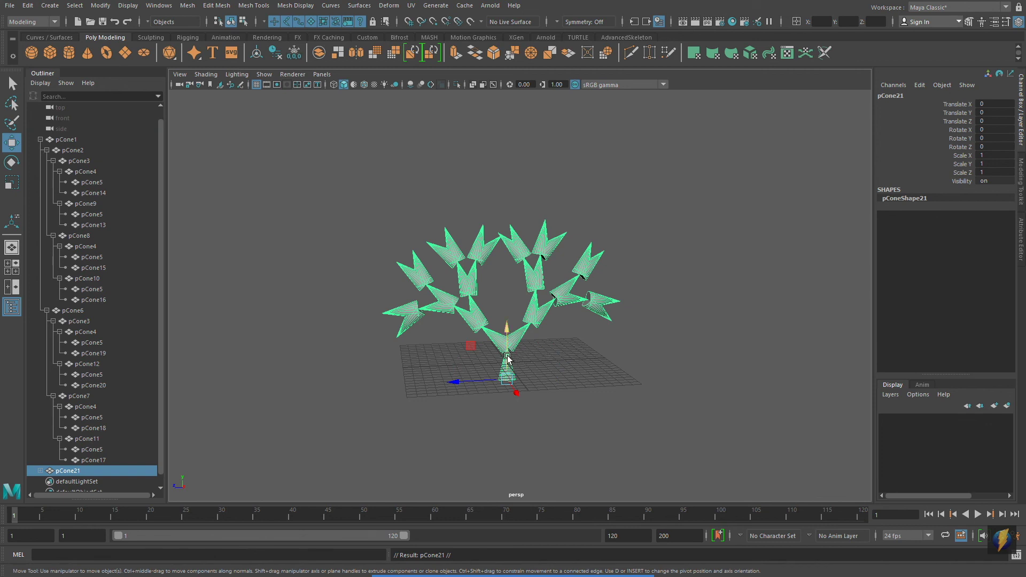
drag(507, 358, 436, 191)
alt+middle_drag(436, 191, 412, 291)
drag(409, 292, 369, 297)
alt+right_drag(369, 296, 442, 335)
Tilt the copy slightly and point-snap its base onto a branch tip.
key(e)
drag(456, 246, 466, 239)
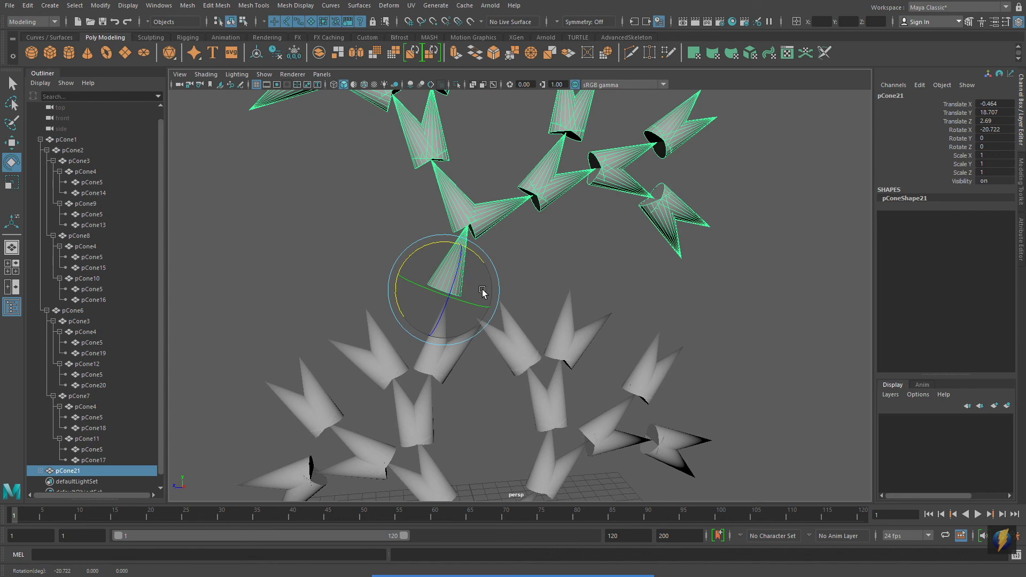
alt+drag(482, 292, 471, 310)
alt+right_drag(470, 310, 481, 335)
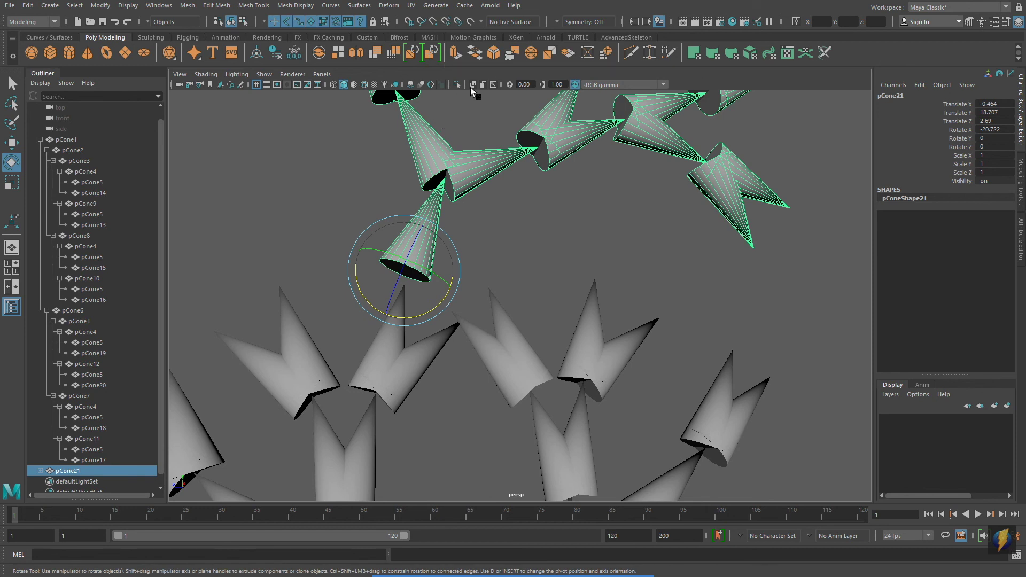
click(433, 21)
key(w)
drag(407, 274, 405, 284)
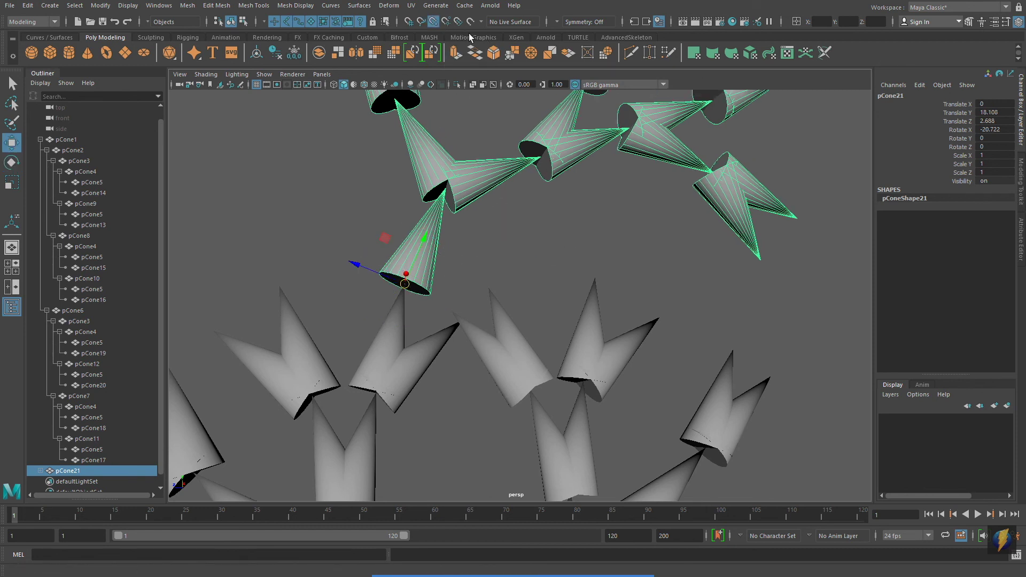
click(436, 22)
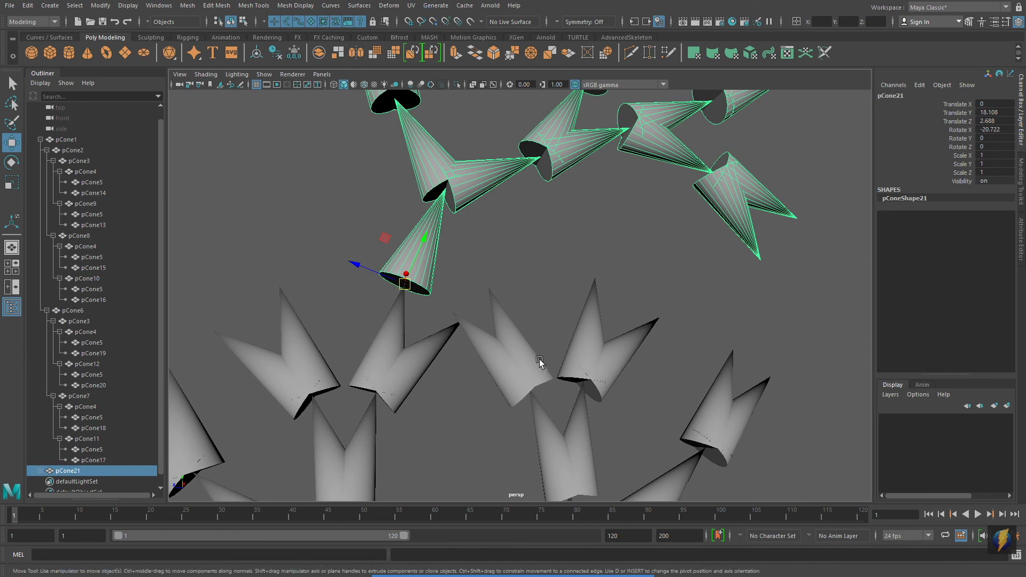
scroll(540, 362, down, 10)
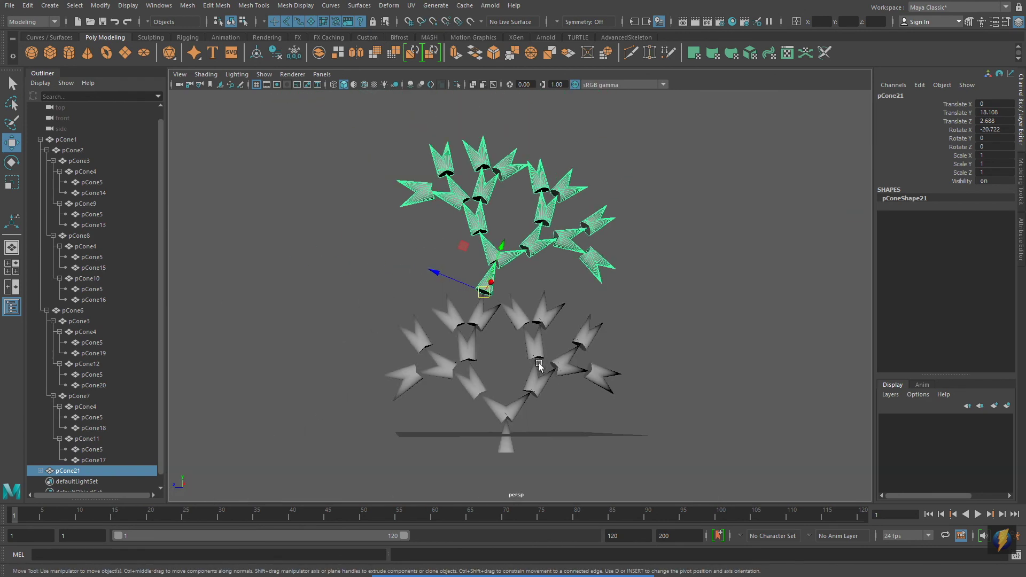
alt+drag(540, 365, 513, 353)
Parent pCone21 under the tip cone pCone5 beneath pCone10, then collapse the pCone1 hierarchy.
key(q)
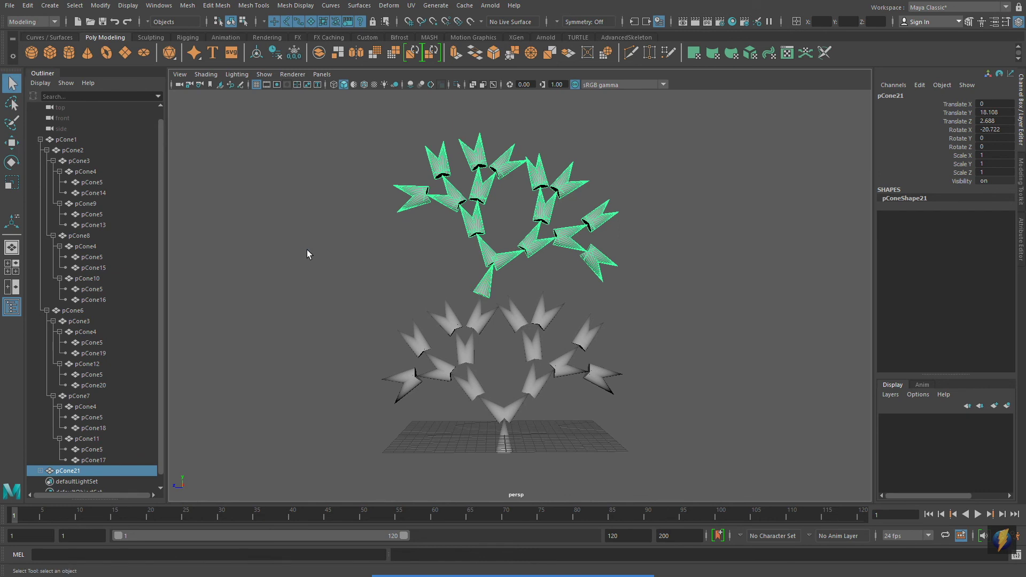
alt+drag(307, 249, 348, 250)
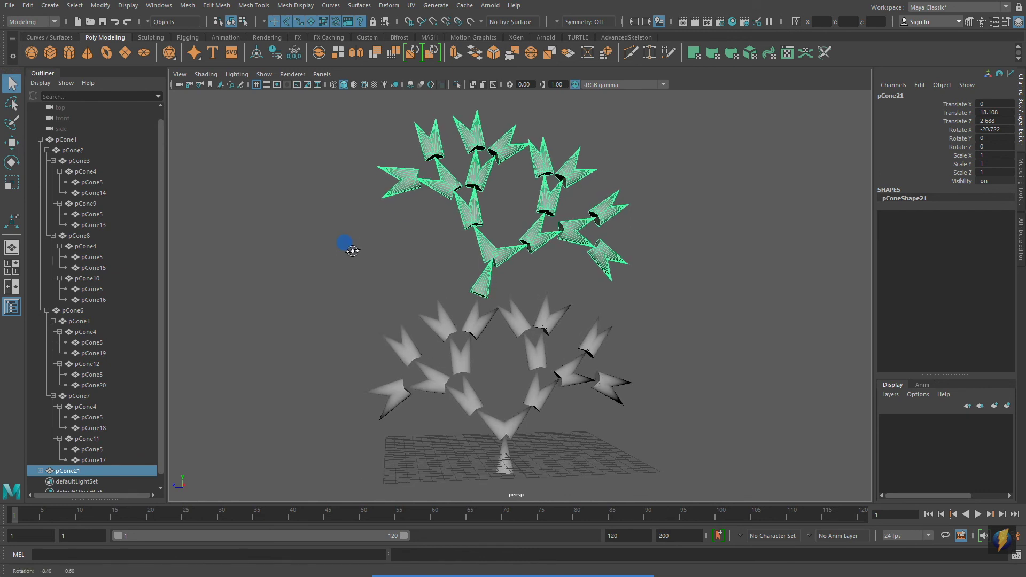
click(475, 316)
key(p)
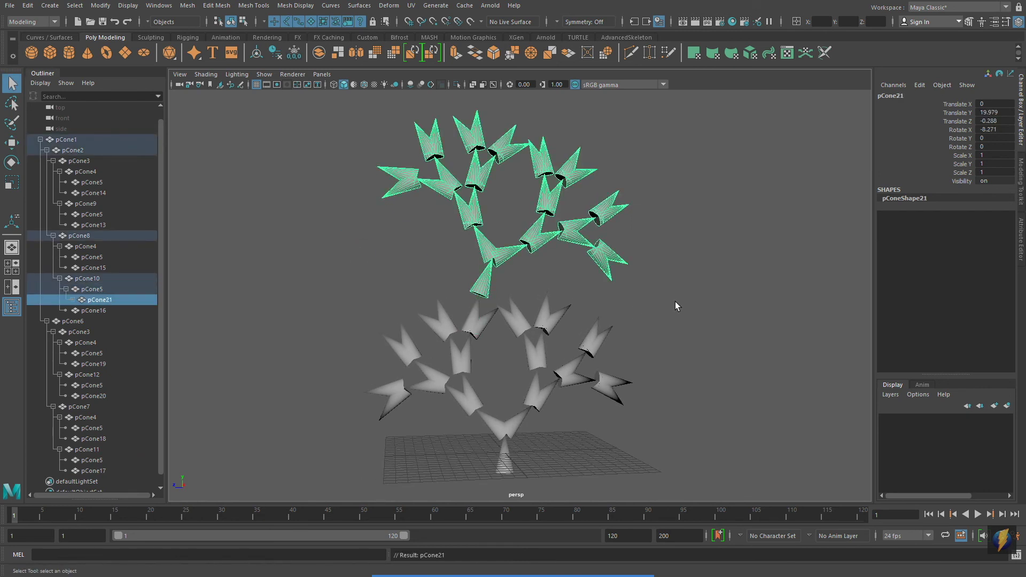
alt+right_drag(675, 302, 634, 301)
mouse_move(599, 325)
alt+mouse_down()
mouse_move(484, 324)
mouse_move(617, 331)
alt+mouse_up()
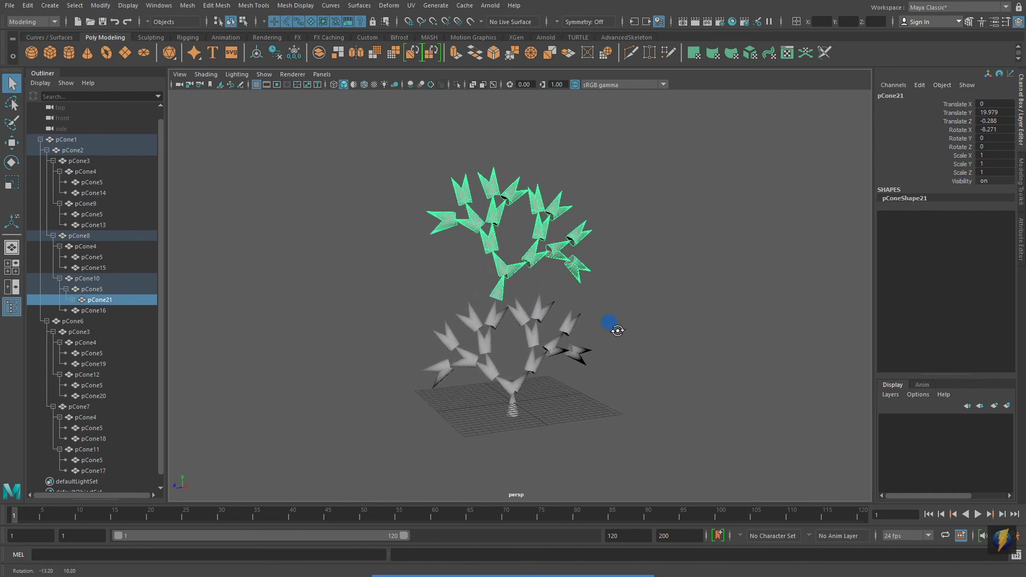
click(41, 140)
Expand the full pCone1 hierarchy in the Outliner and select a tip cone of the upper tree.
shift+click(40, 150)
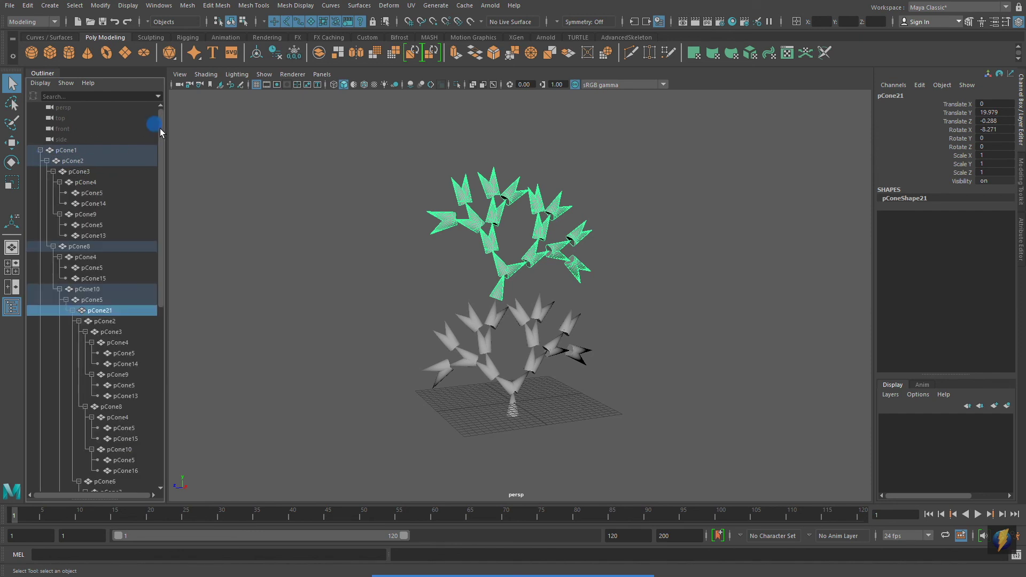
drag(159, 129, 188, 313)
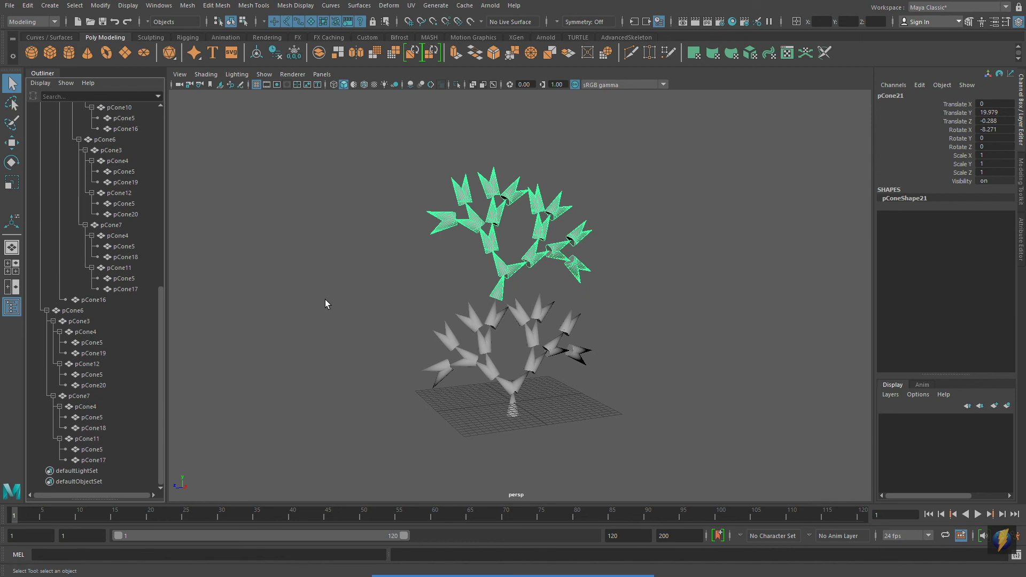
click(460, 195)
Walk the selection up the parent chain through pCone2 and pCone10 to root pCone1.
alt+drag(606, 249, 573, 269)
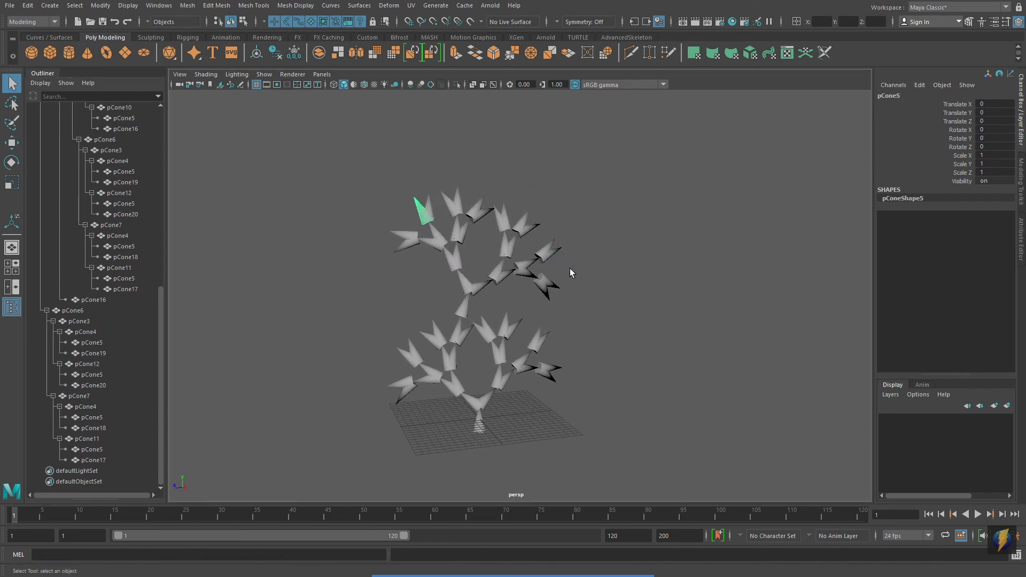
key(Up)
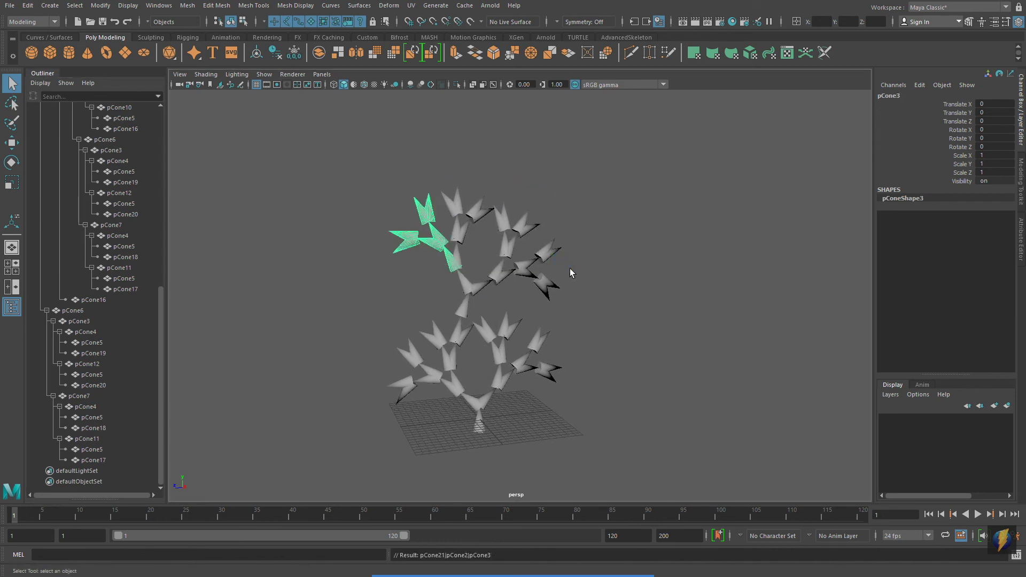
key(Up)
key(Up)
key(Up)
key(Up)
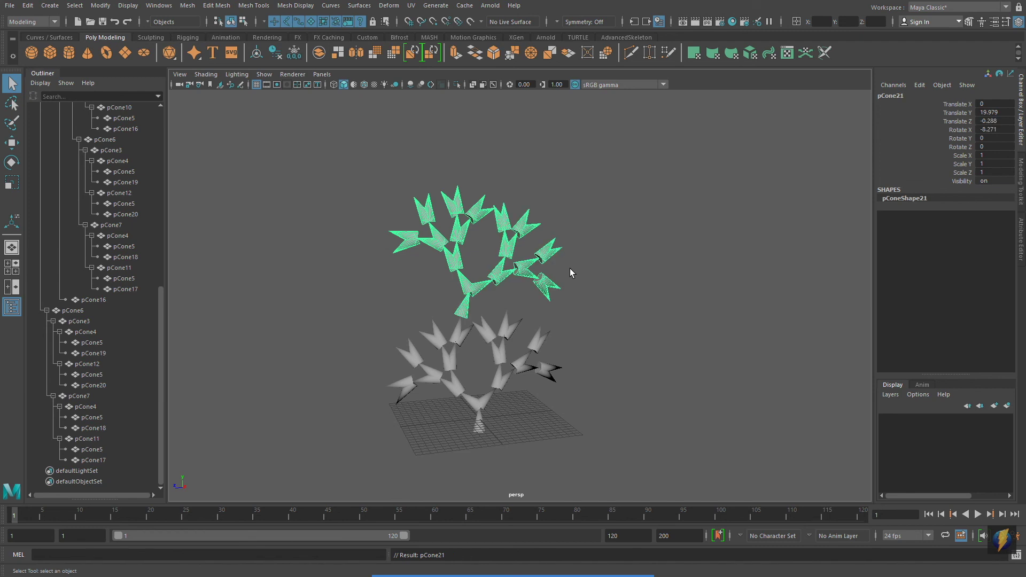
key(Up)
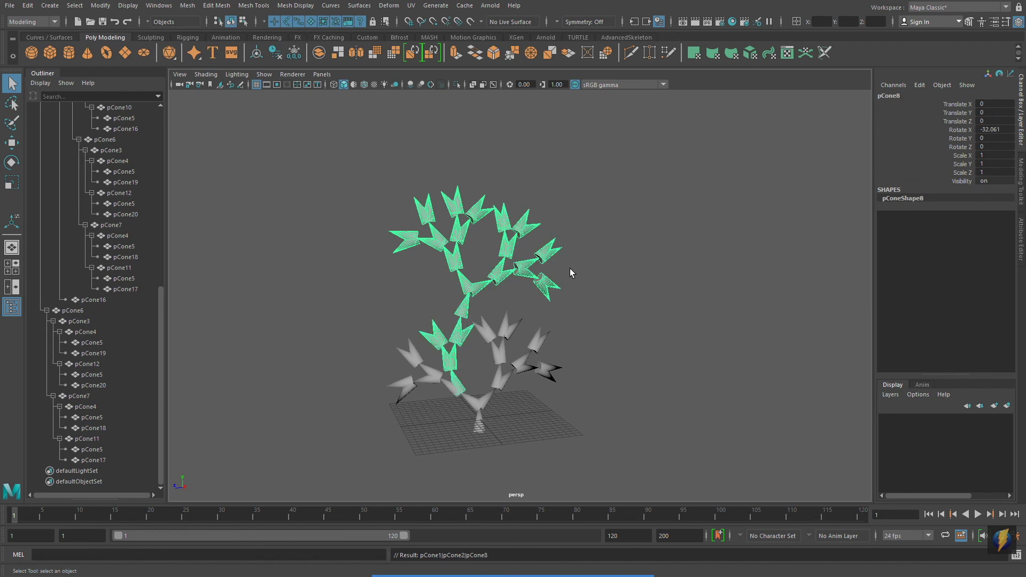
key(Up)
key(Up)
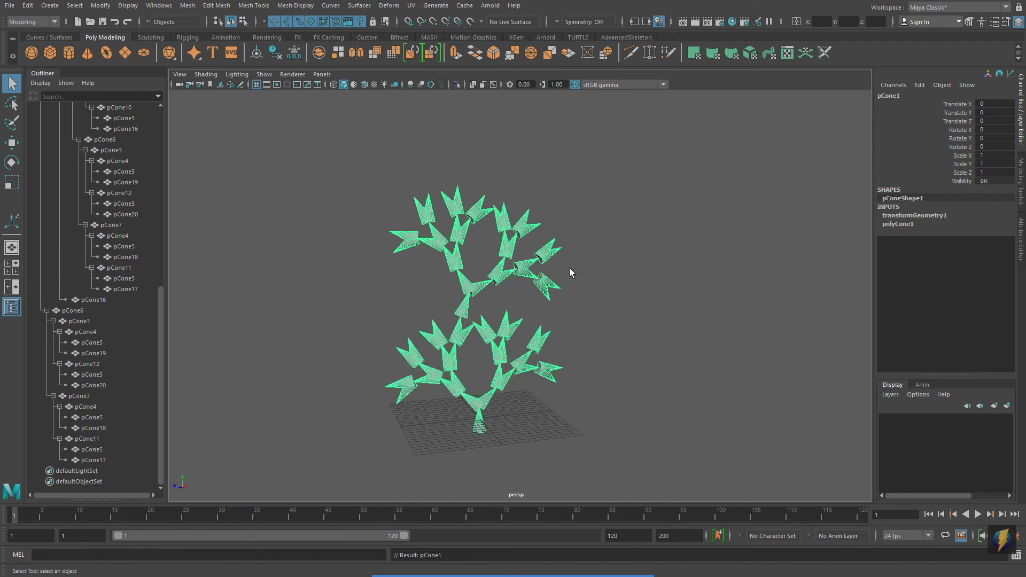